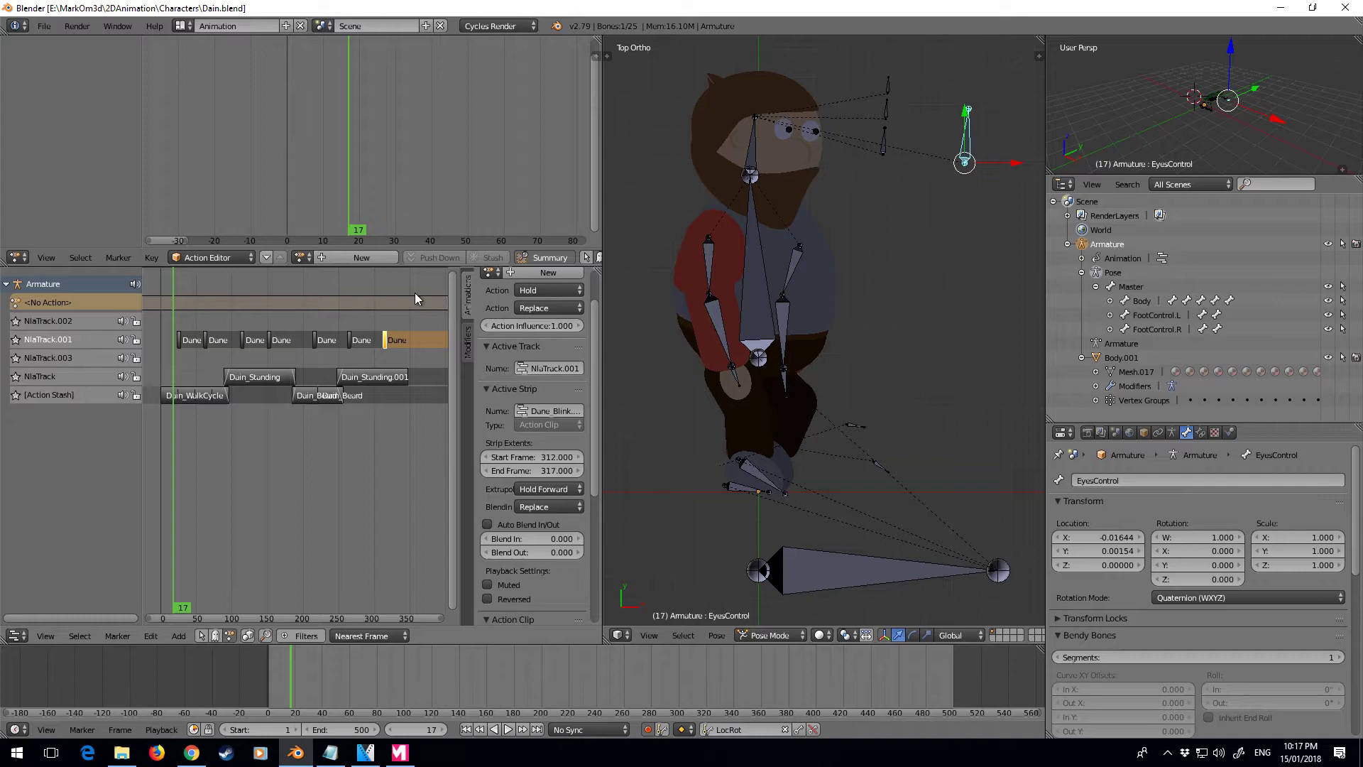
- Bring the VEGAS Pro 14.0 project AdofAdPart2.vf to the front from the taskbar
{"action": "left_click", "coordinate": [364, 753]}
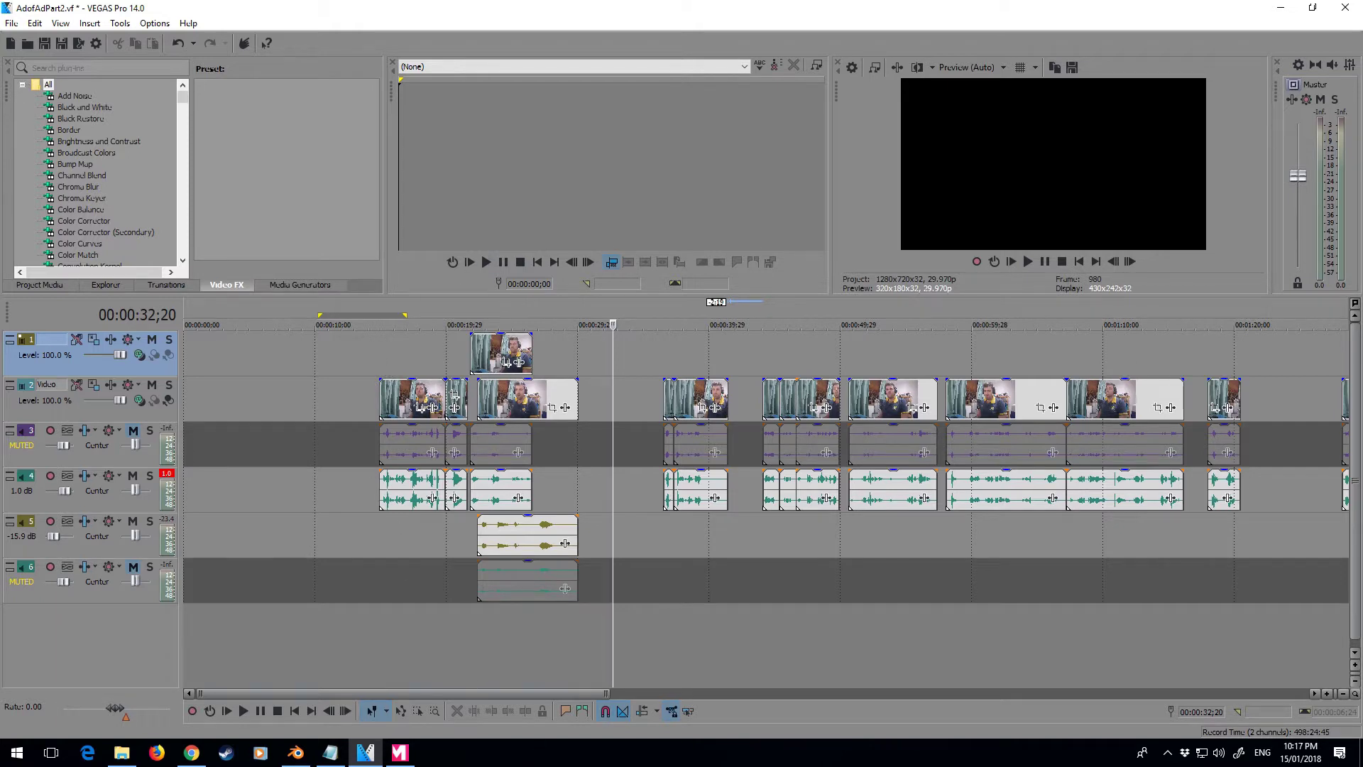
- Switch to the MAGIX Music Maker song New.MMM
{"action": "left_click", "coordinate": [399, 751]}
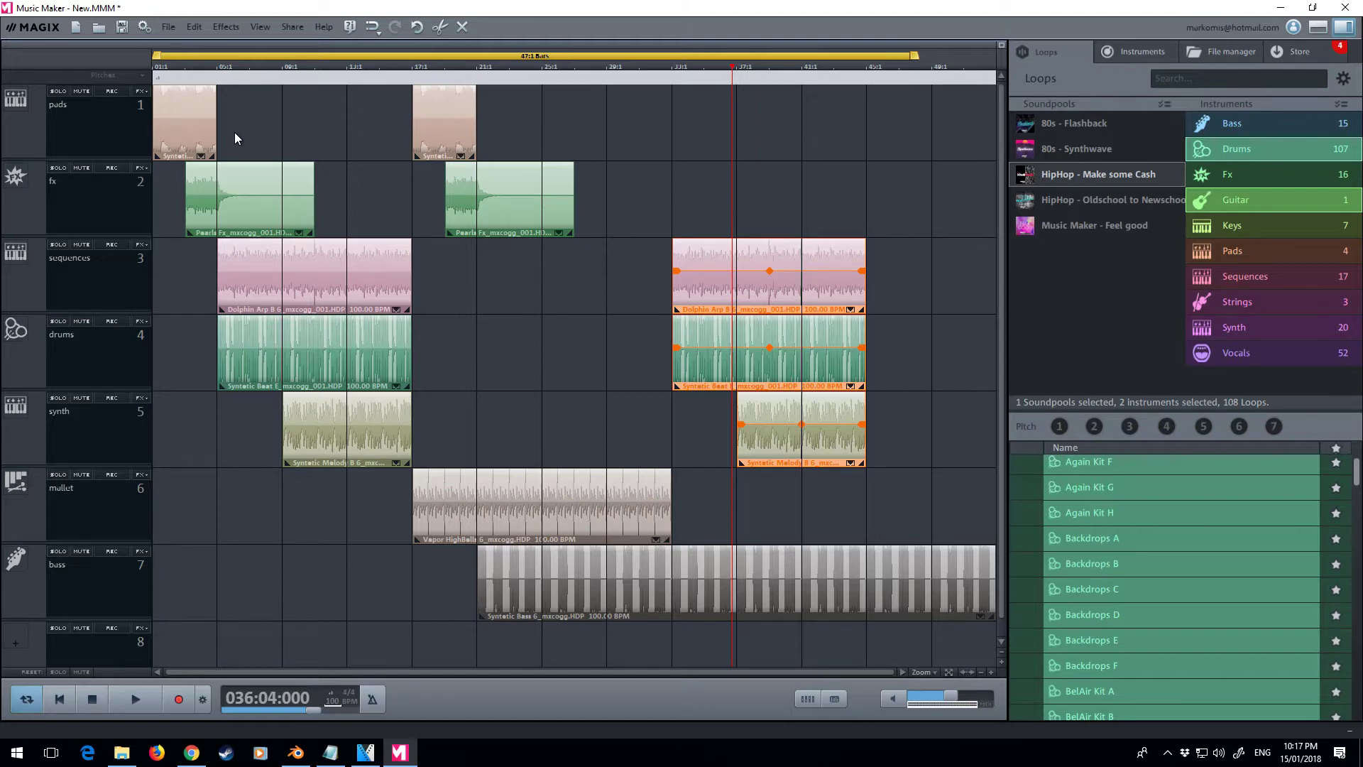
- Return to the Dain.blend character rig in Blender
{"action": "left_click", "coordinate": [296, 752]}
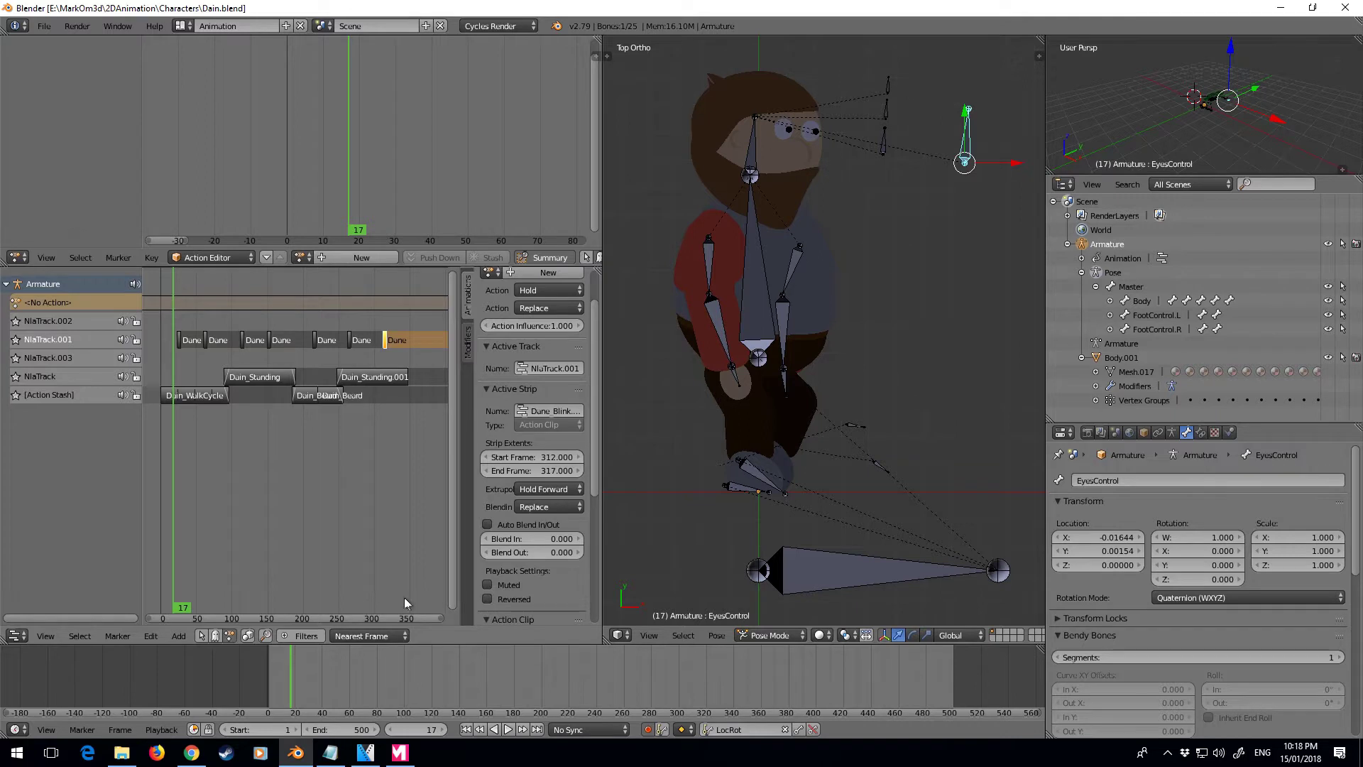
- Play the stacked NLA animation from about frame 4, then stop it
{"action": "left_click", "coordinate": [164, 600]}
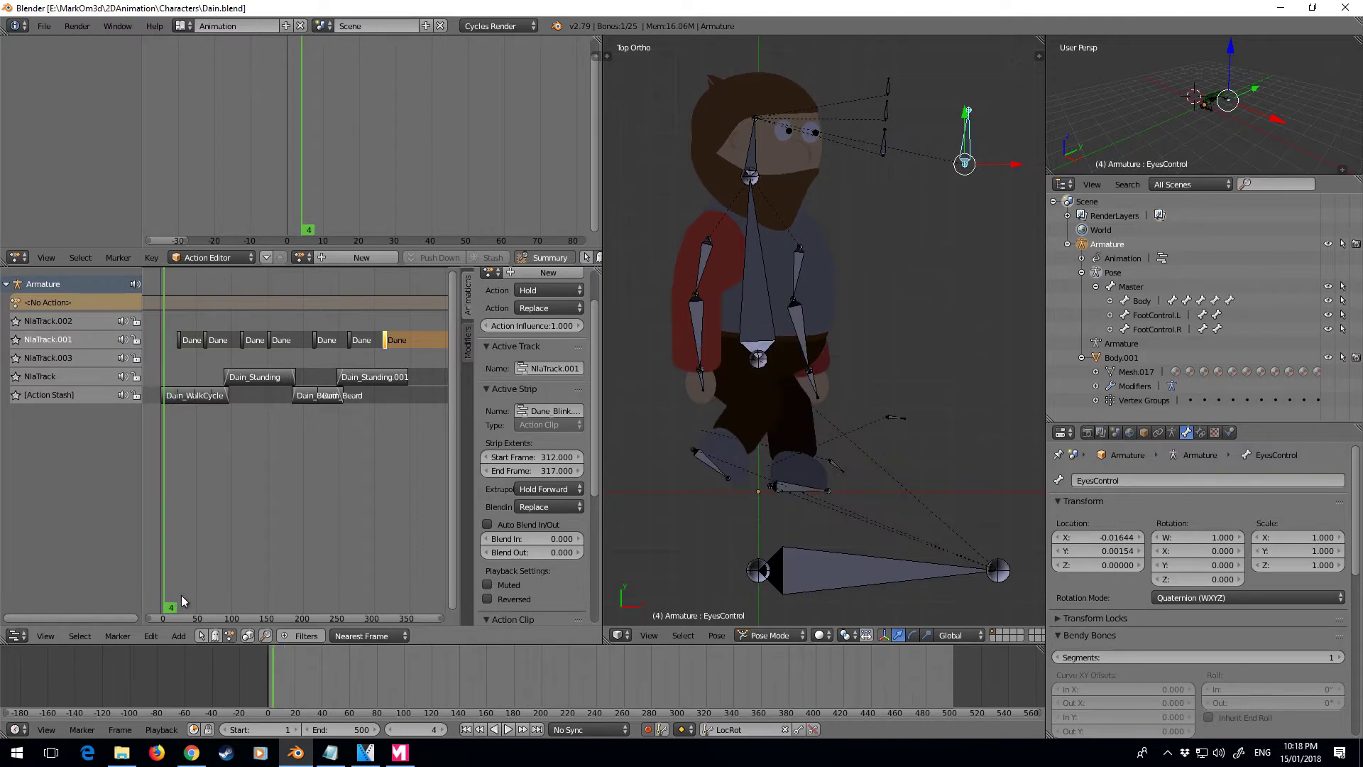
{"action": "key", "text": "alt+a"}
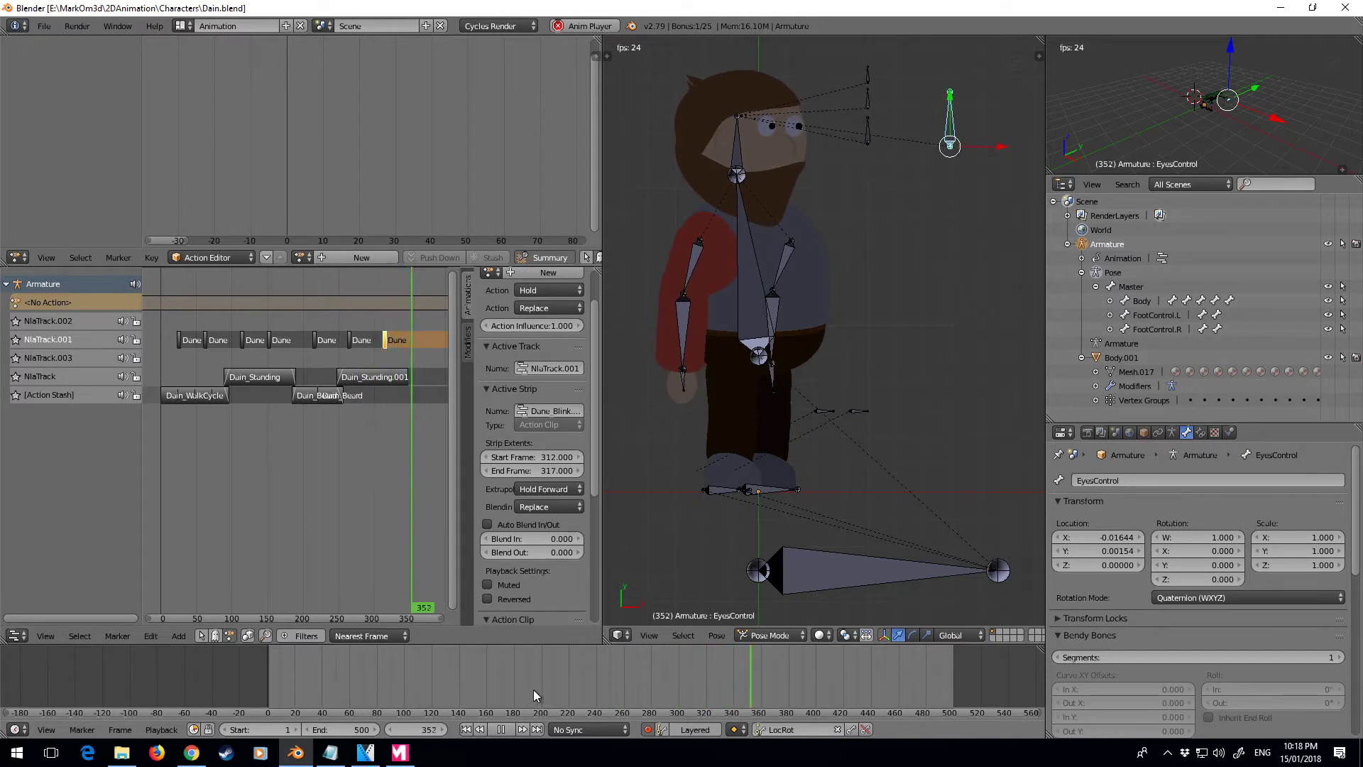
{"action": "left_click", "coordinate": [504, 730]}
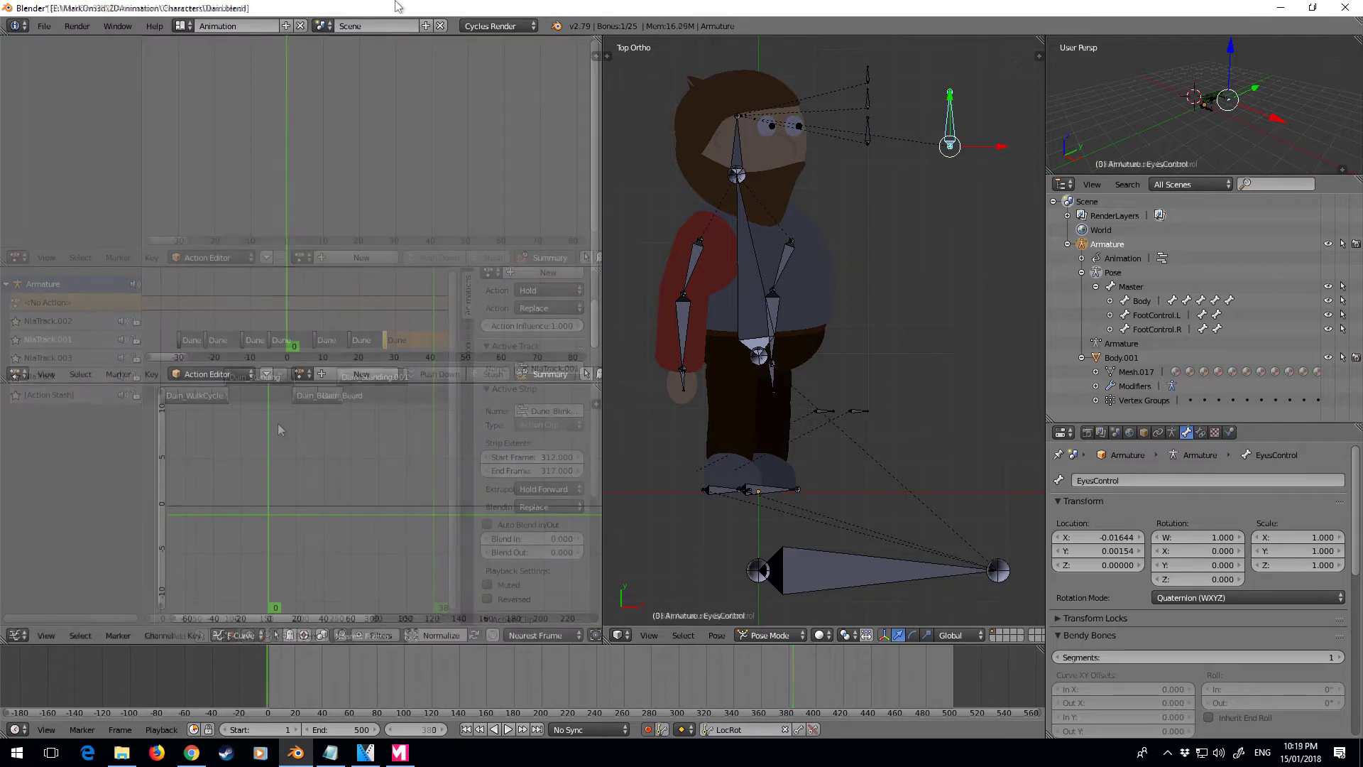
- Switch the editor to the Dope Sheet and key LocRot on all Dain bones at frame 0
{"action": "left_click", "coordinate": [236, 376]}
{"action": "left_click", "coordinate": [237, 358]}
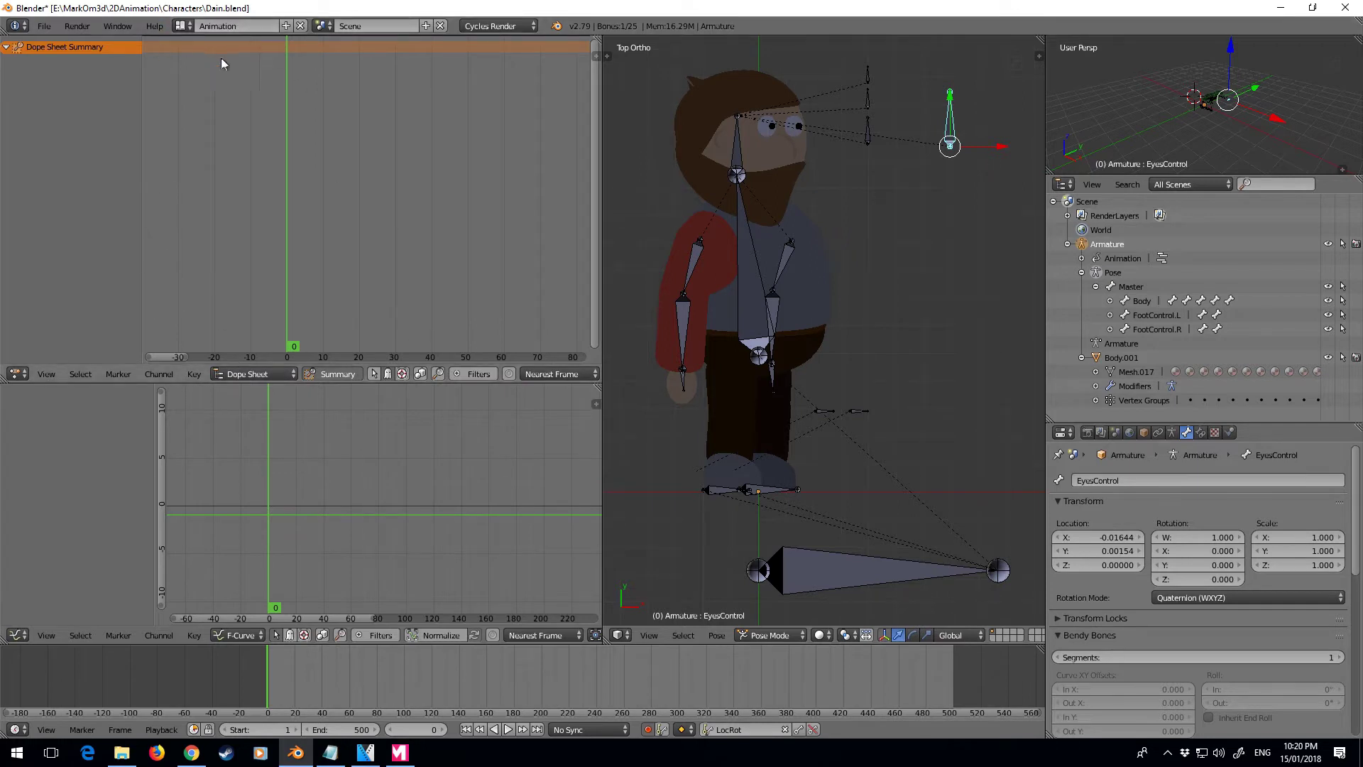
{"action": "right_click", "coordinate": [703, 325]}
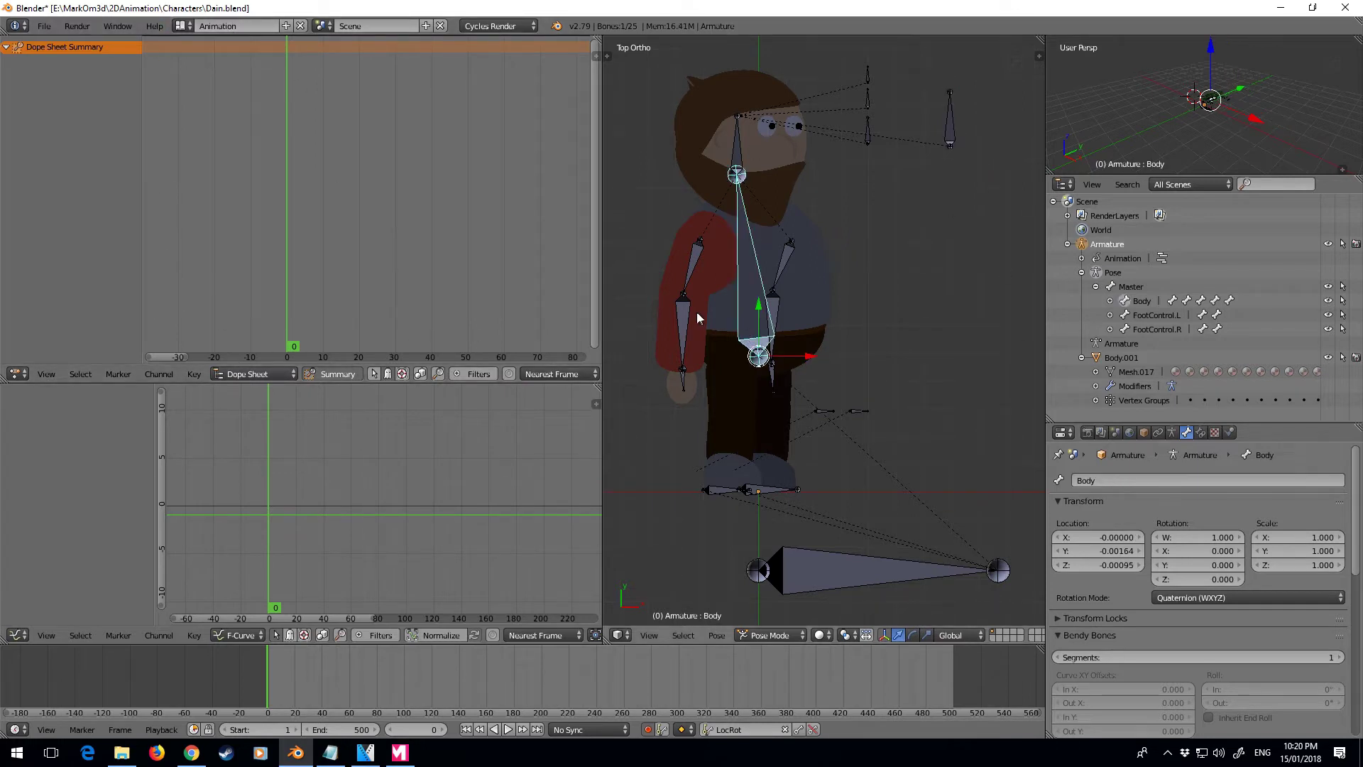
{"action": "key", "text": "a"}
{"action": "key", "text": "a"}
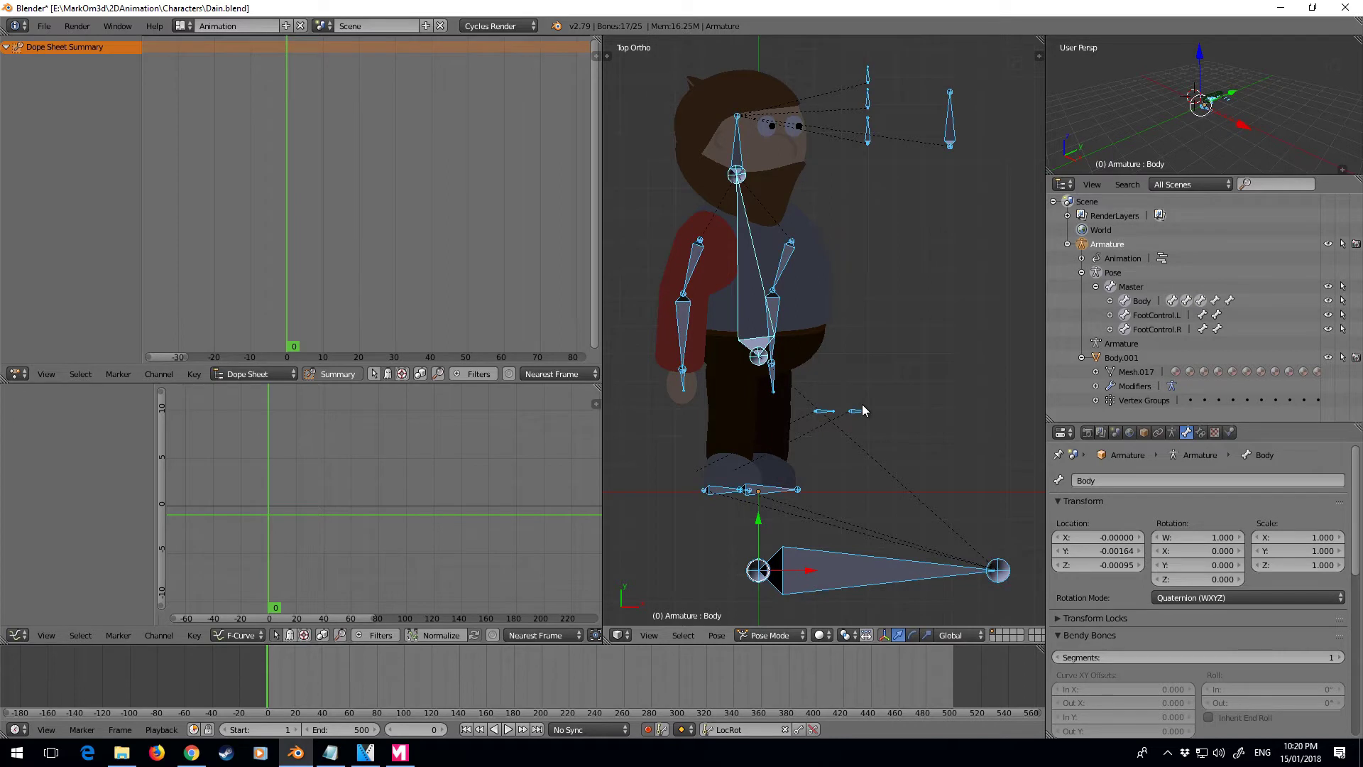
{"action": "key", "text": "i"}
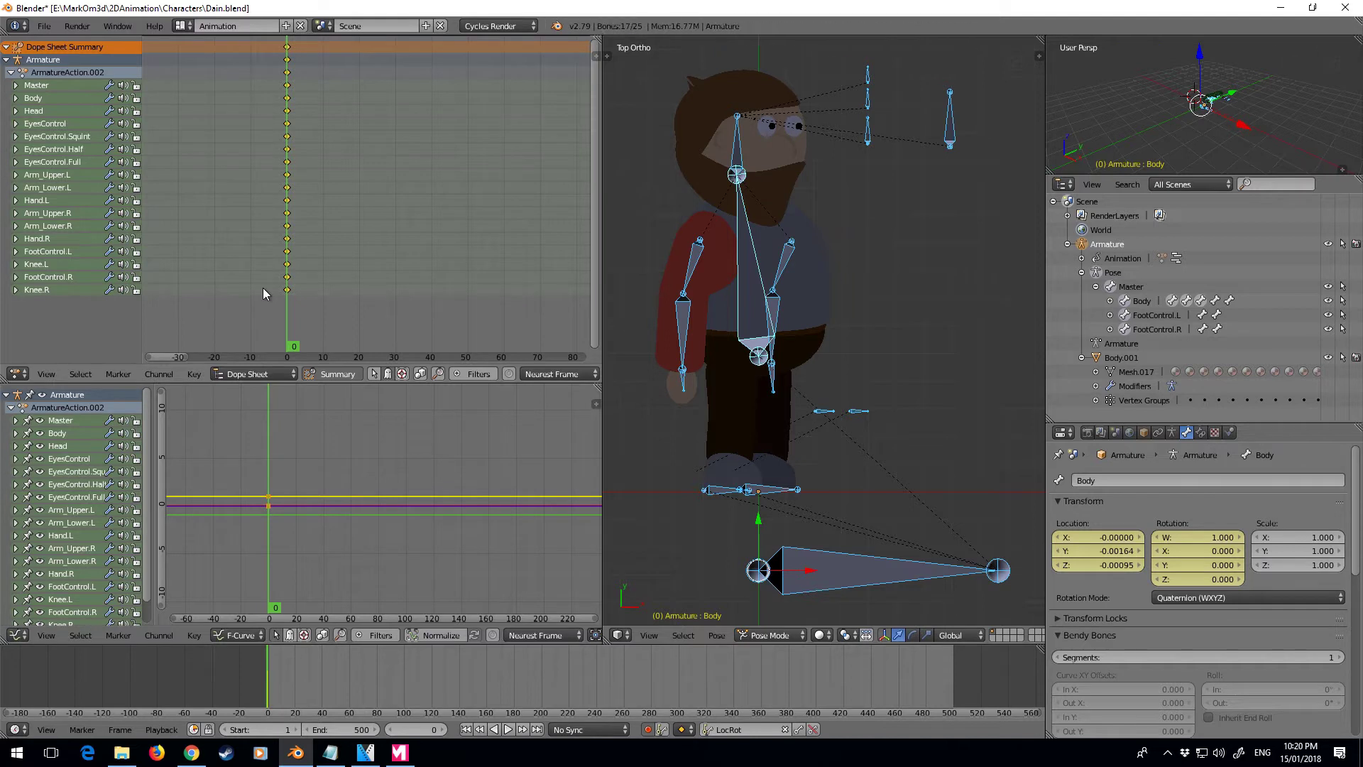
{"action": "key", "text": "alt+Tab"}
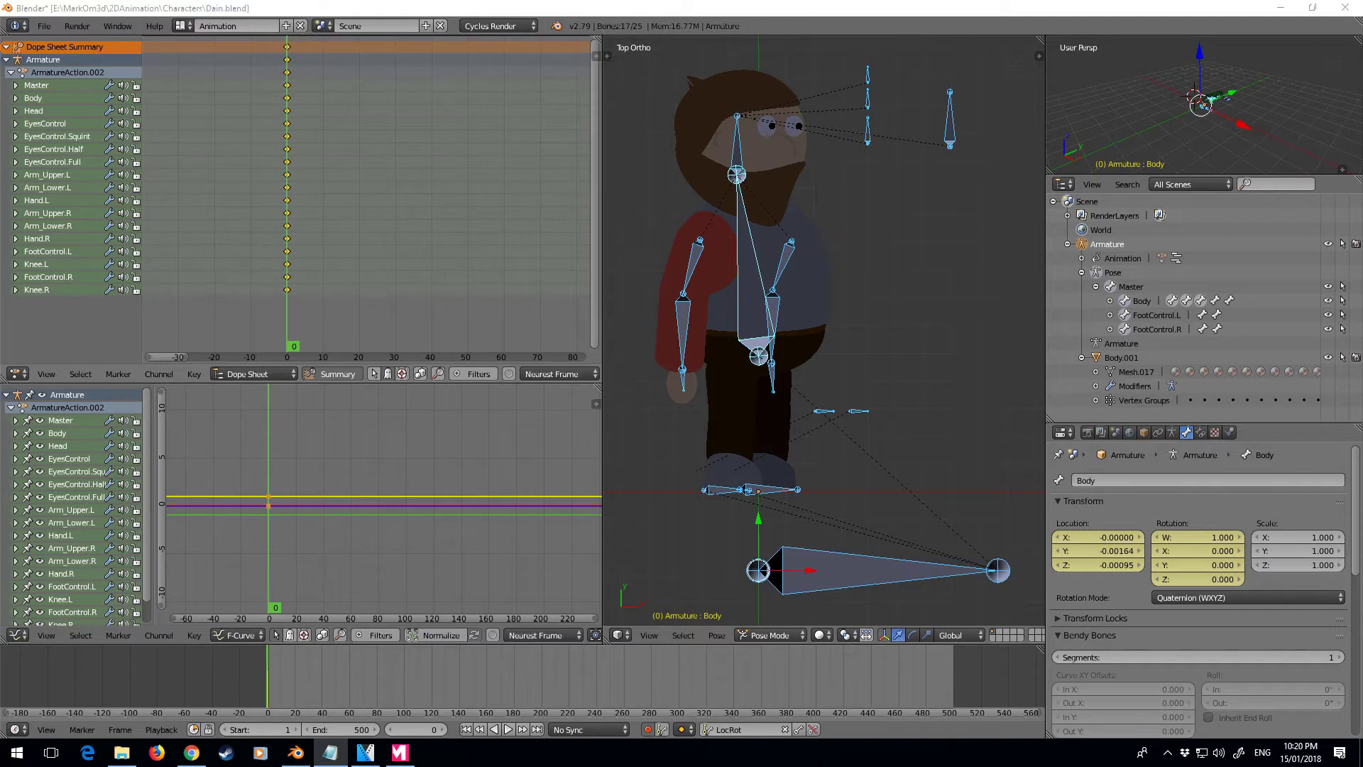
{"action": "key", "text": "alt+Tab"}
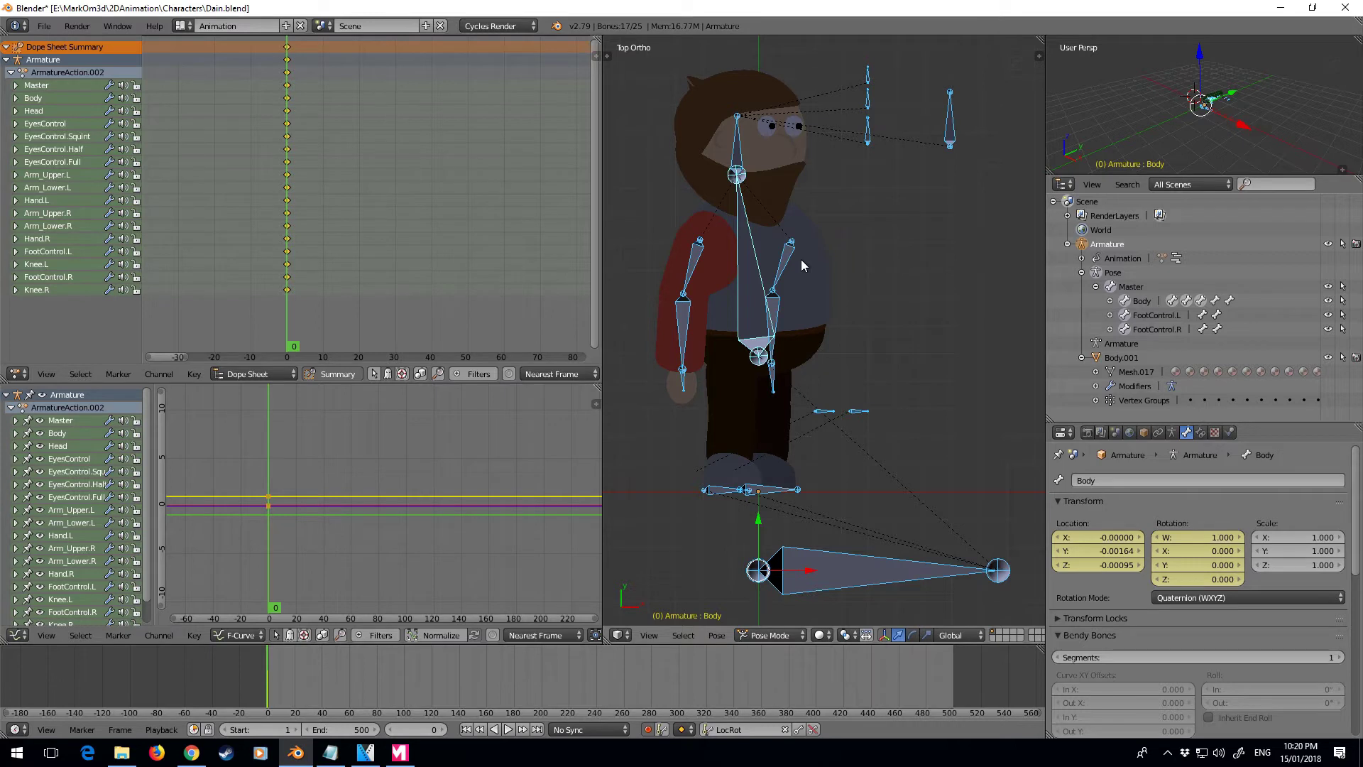
{"action": "right_click", "coordinate": [698, 269]}
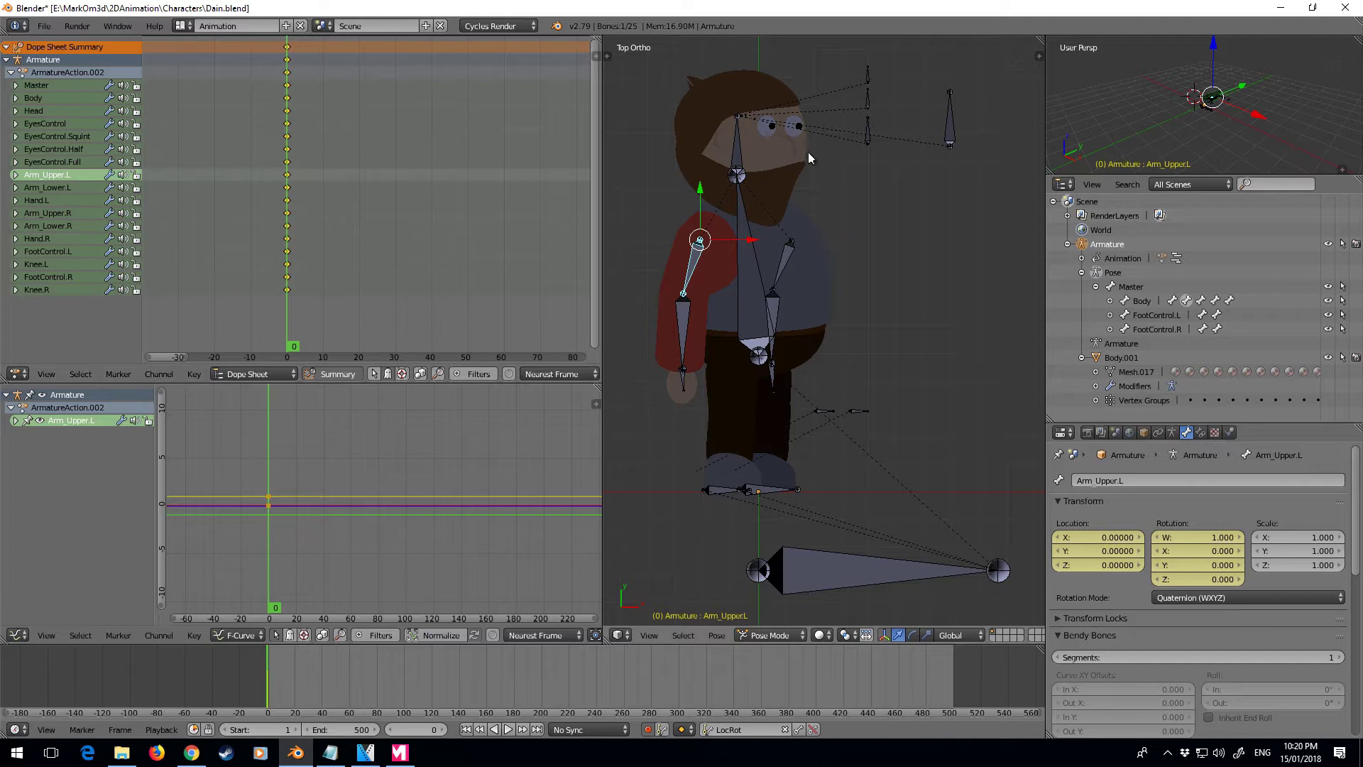
- At frame 10, rotate Arm_Upper.L and Arm_Lower.L to bend the left arm across the chest
{"action": "left_click", "coordinate": [323, 322]}
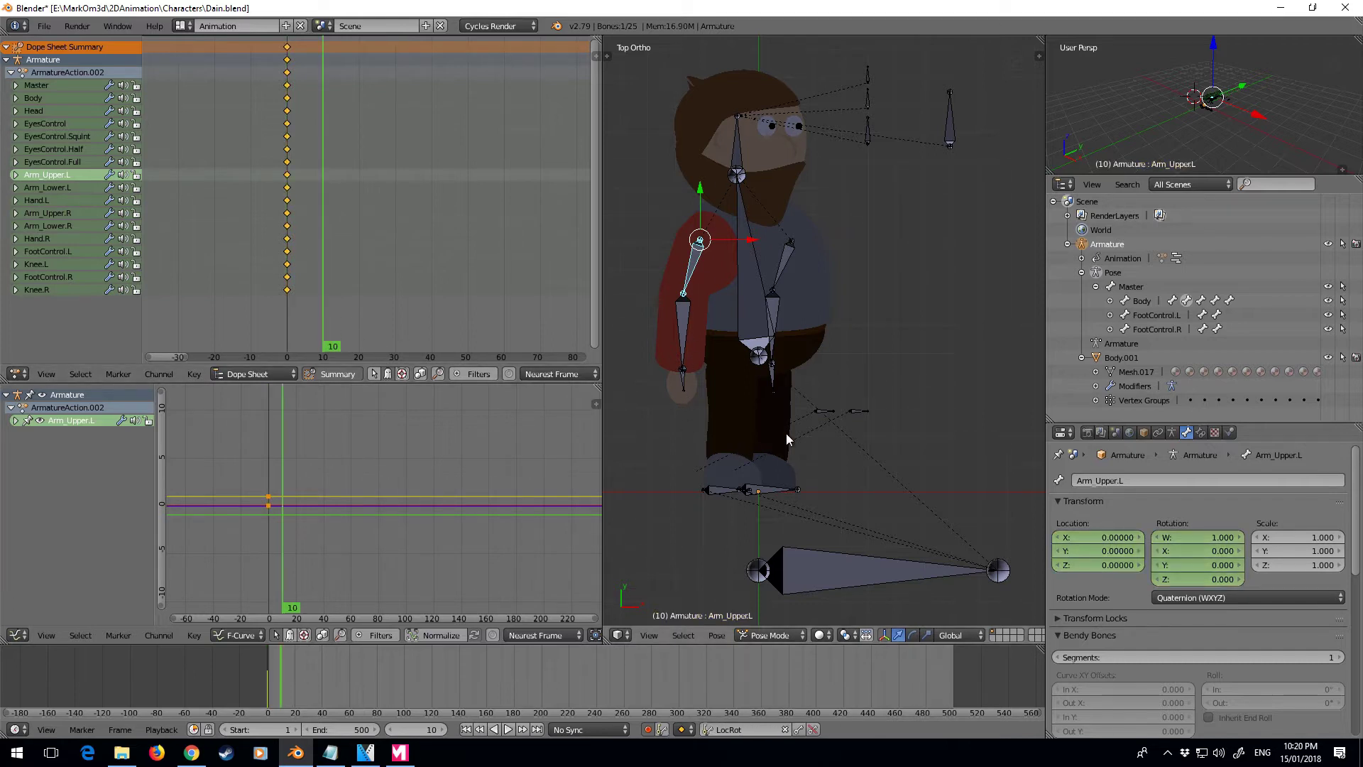
{"action": "key", "text": "r"}
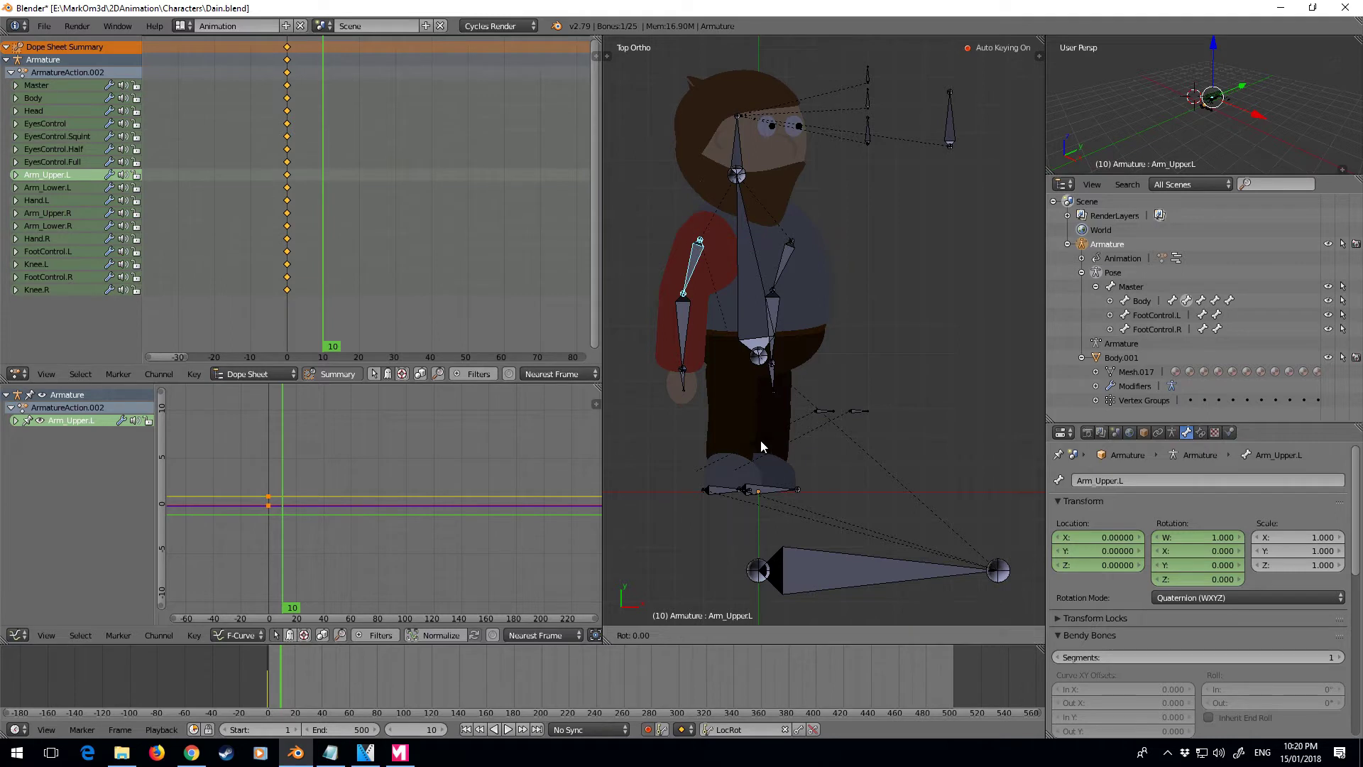
{"action": "left_click", "coordinate": [948, 266]}
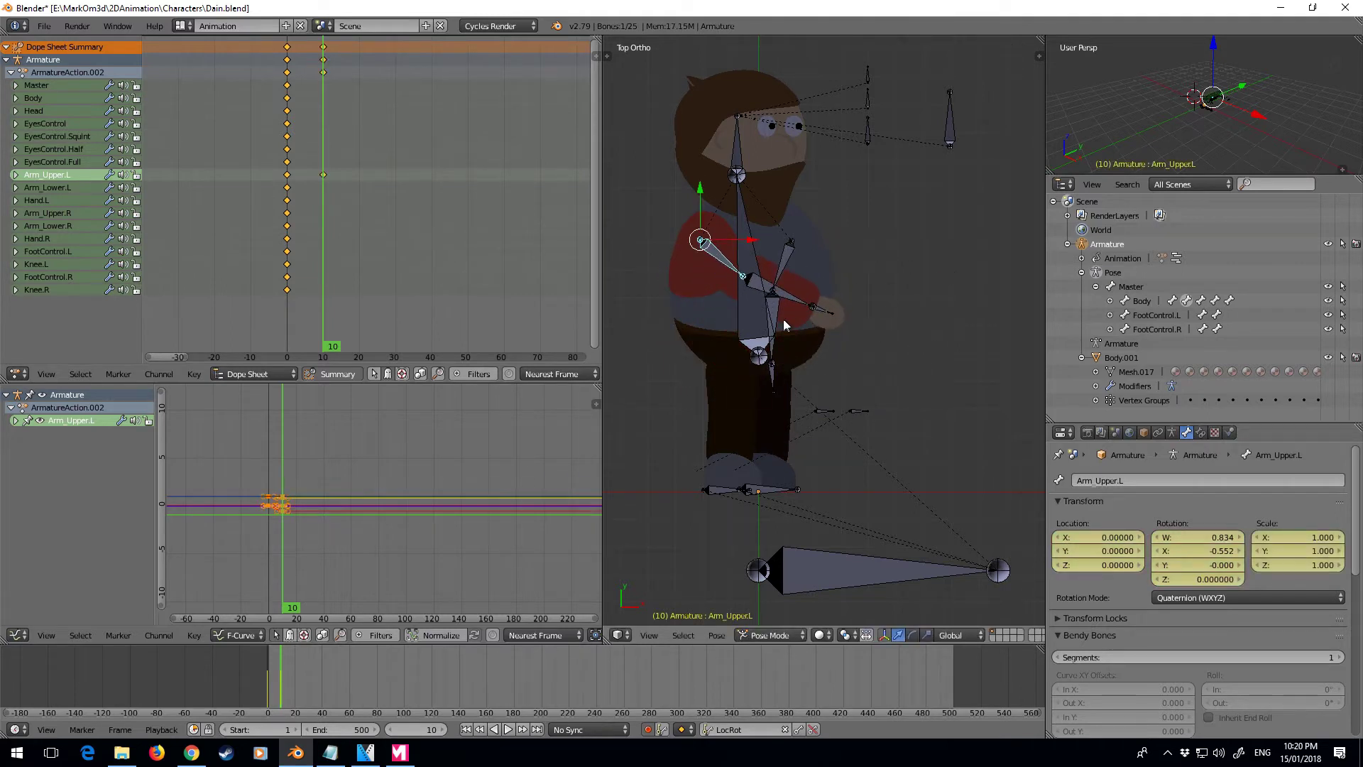
{"action": "right_click", "coordinate": [790, 296]}
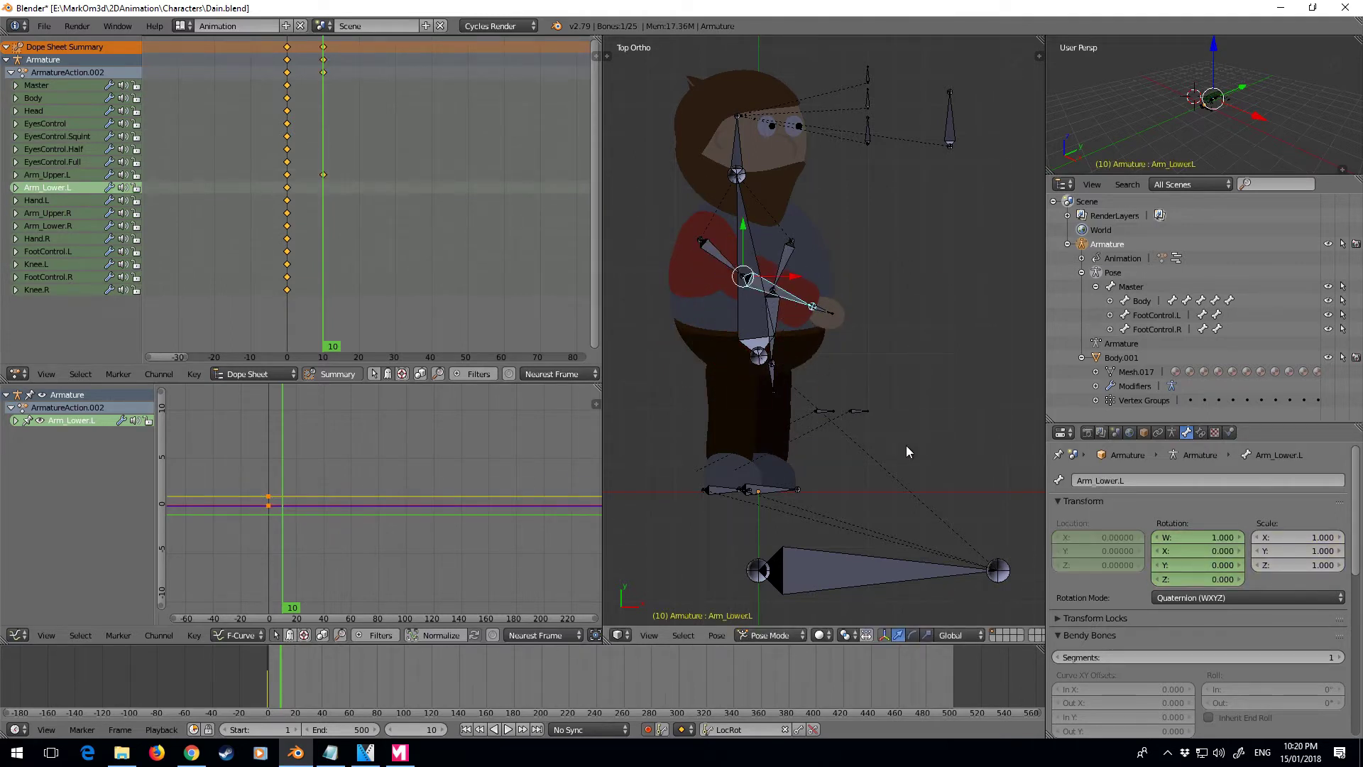
{"action": "key", "text": "r"}
{"action": "left_click", "coordinate": [961, 359]}
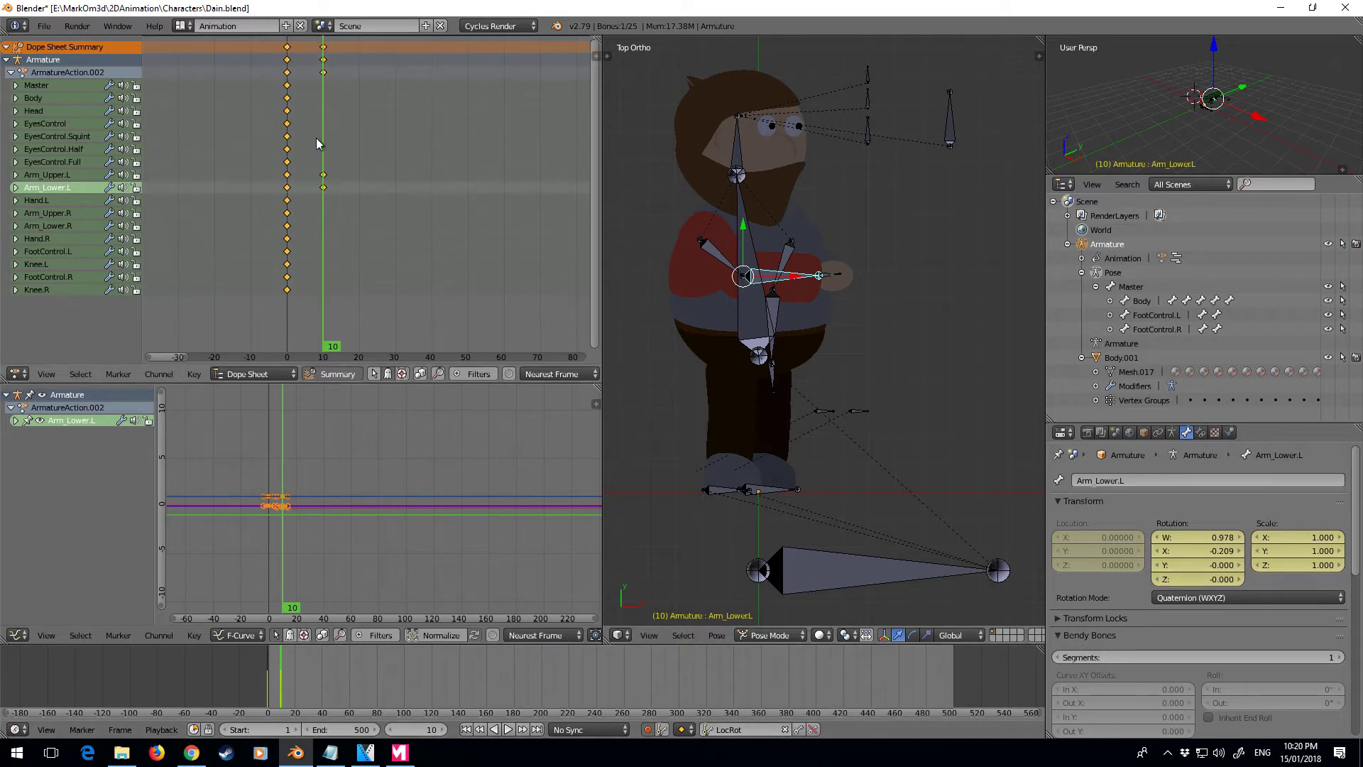
- Play back the arm move, then shift the frame-10 arm keys to about frame 15
{"action": "left_click_drag", "start_coordinate": [322, 147], "coordinate": [286, 152]}
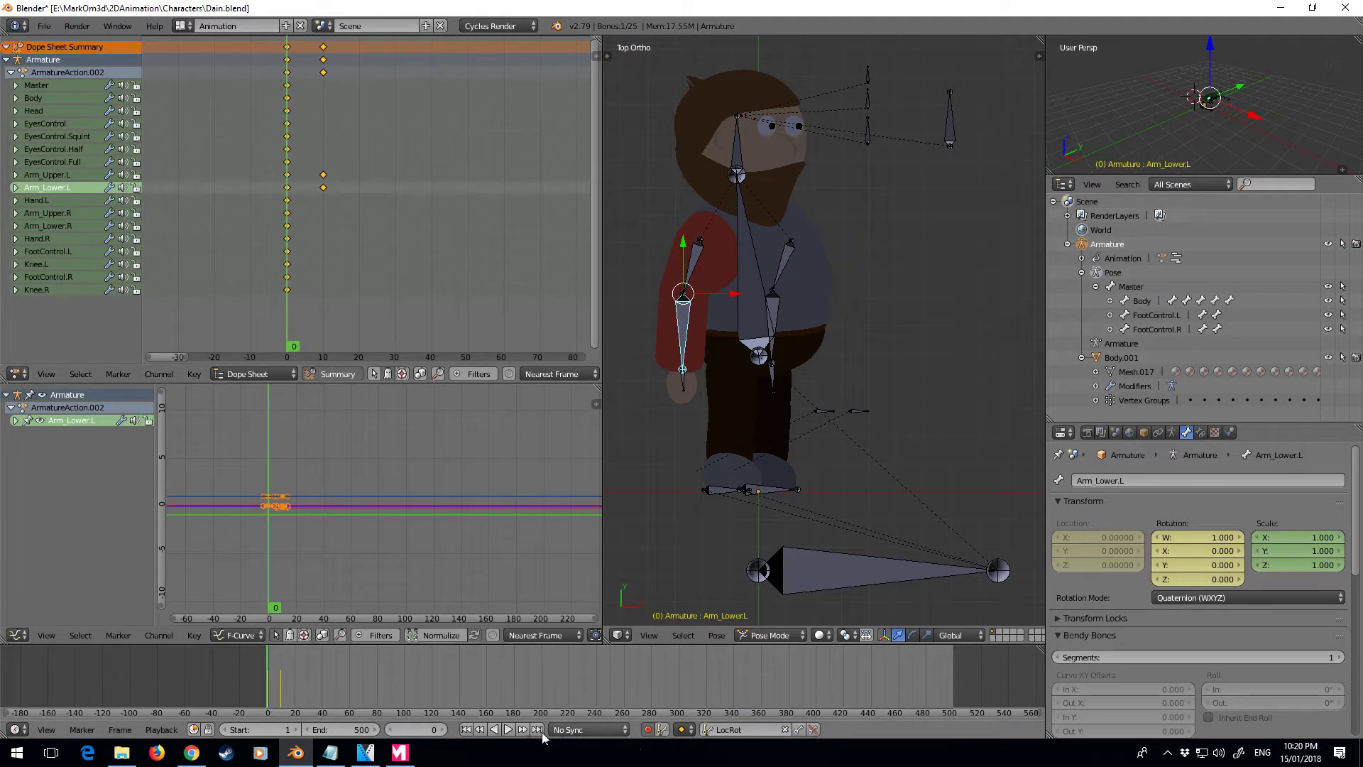
{"action": "left_click", "coordinate": [505, 731]}
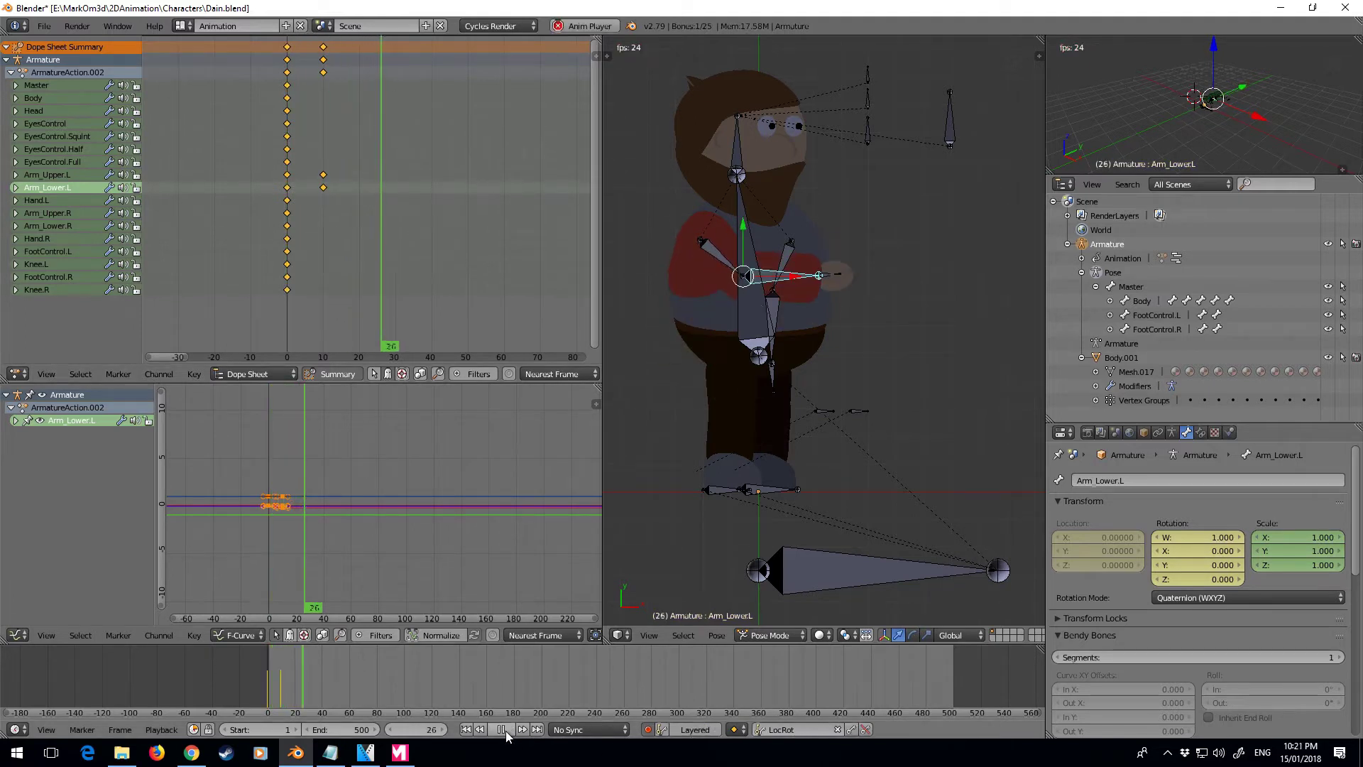
{"action": "left_click", "coordinate": [506, 730]}
{"action": "left_click", "coordinate": [325, 46]}
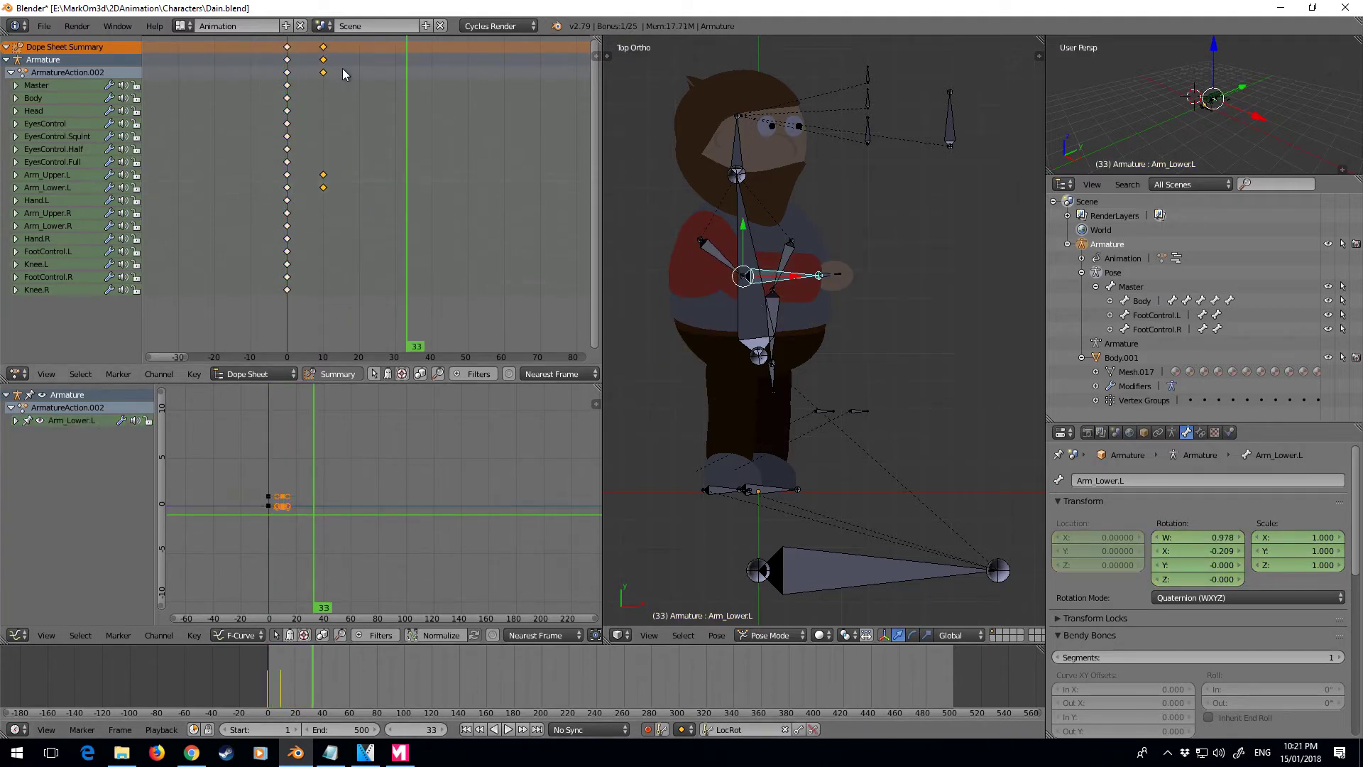
{"action": "key", "text": "g"}
{"action": "left_click", "coordinate": [342, 74]}
- Replay from frame 0 and shift the arm keys by -5 back to frame 10
{"action": "key", "text": "shift+Left"}
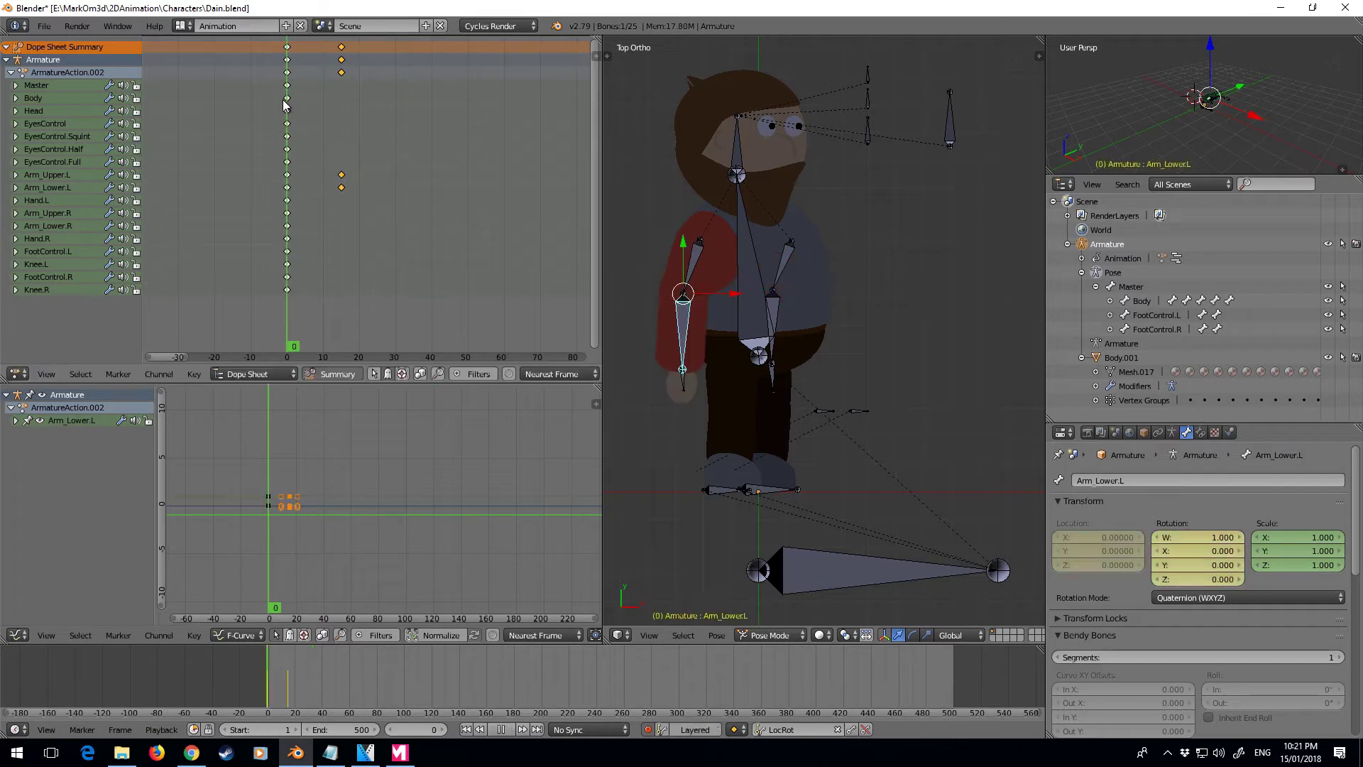
{"action": "left_click", "coordinate": [511, 730]}
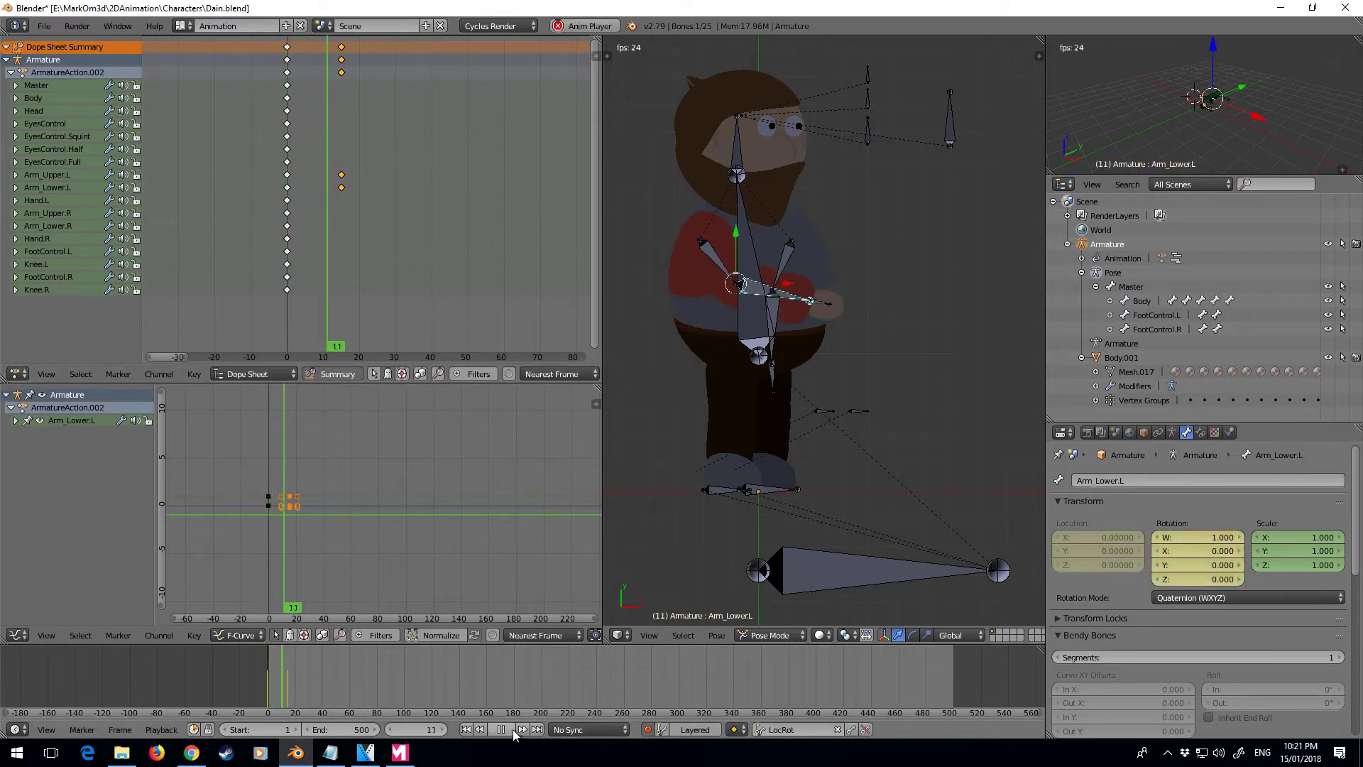
{"action": "left_click", "coordinate": [501, 730]}
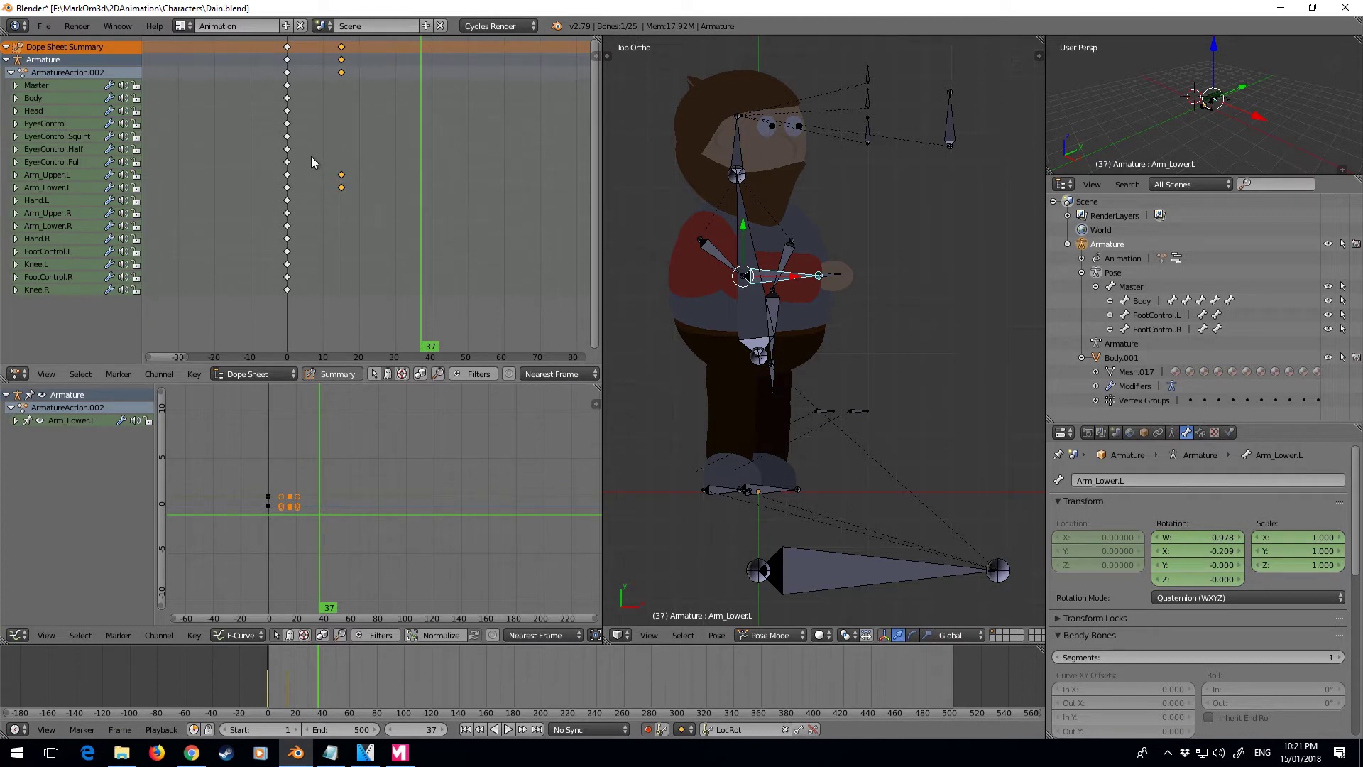
{"action": "key", "text": "g"}
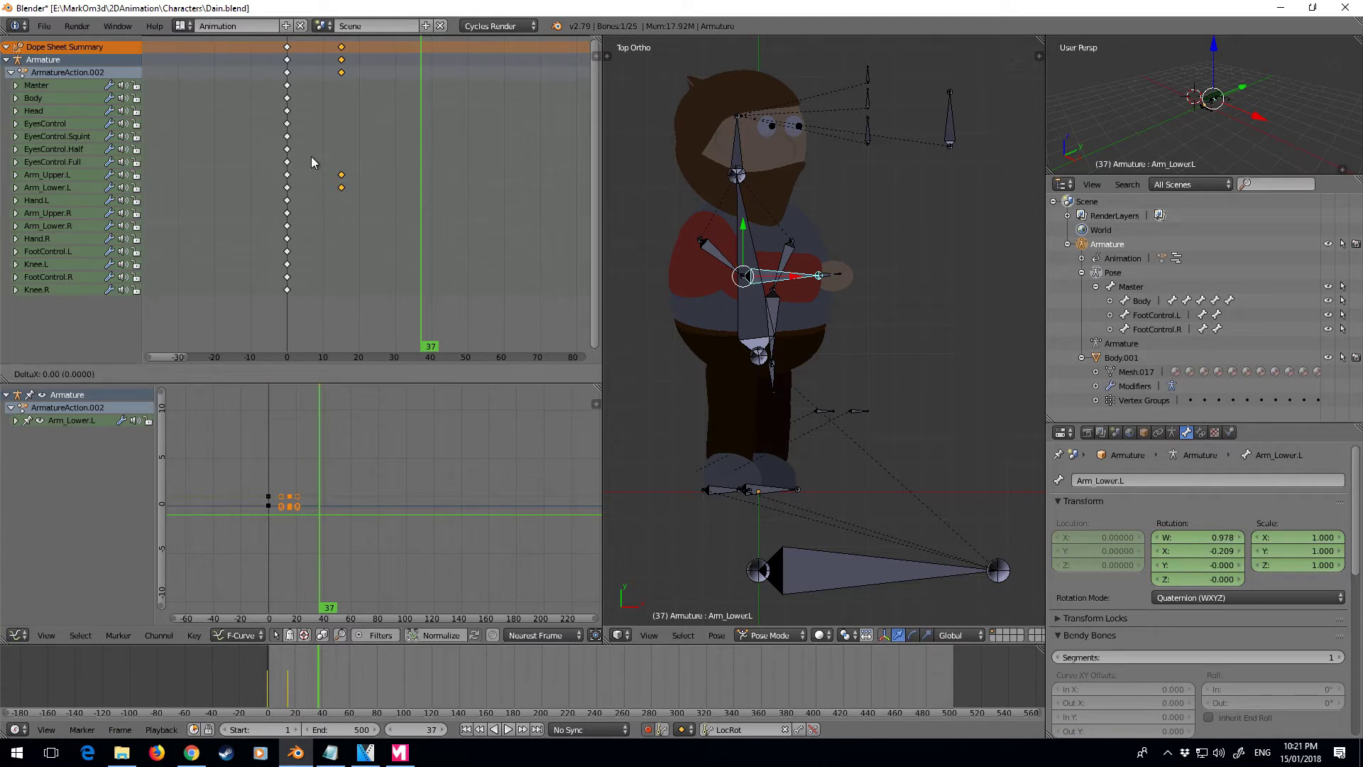
{"action": "type", "text": "-5"}
{"action": "key", "text": "Return"}
{"action": "left_click_drag", "start_coordinate": [311, 156], "coordinate": [287, 270]}
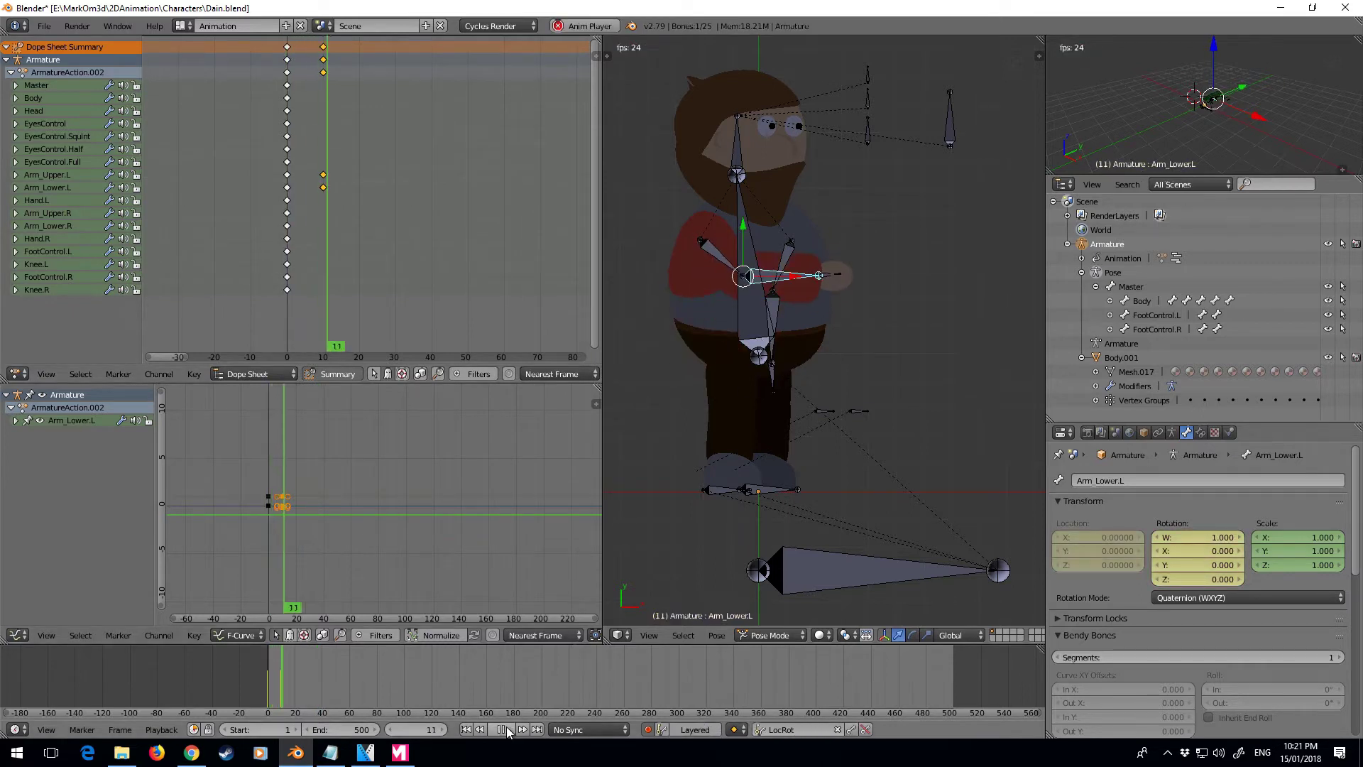
- Replay the arm animation and delete the Body channel from the action
{"action": "left_click", "coordinate": [506, 726]}
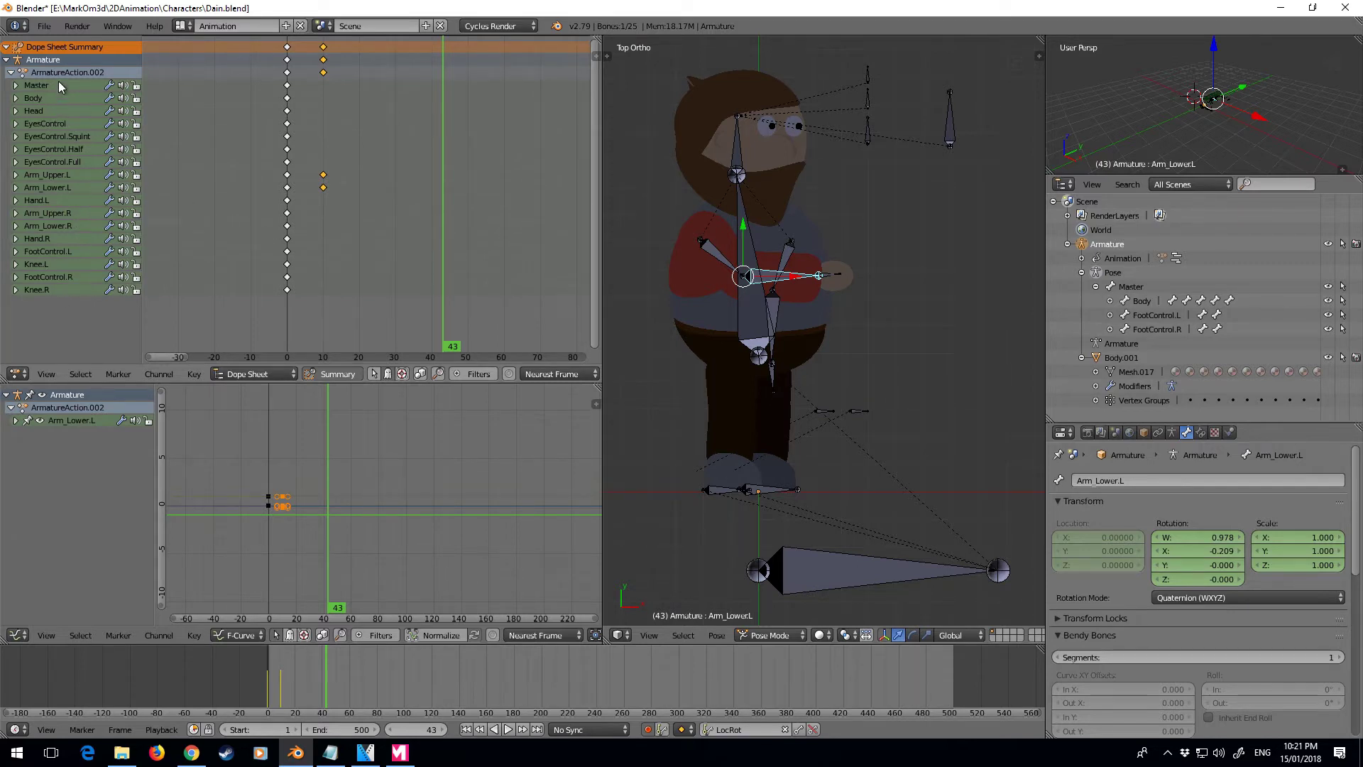
{"action": "left_click", "coordinate": [61, 99]}
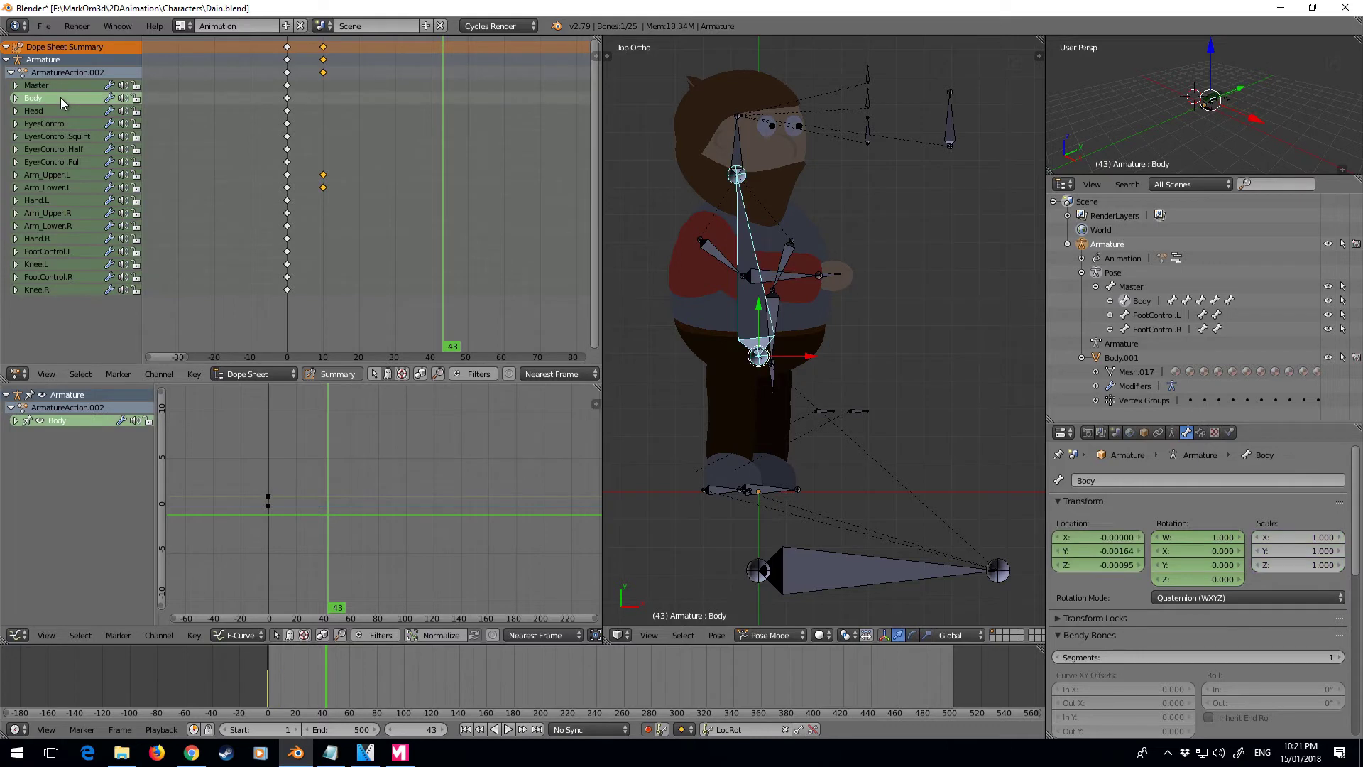
{"action": "key", "text": "x"}
- Delete Master, Head, eye, Hand, right arm, foot and knee channels, keeping only the left arm
{"action": "left_click", "coordinate": [58, 85]}
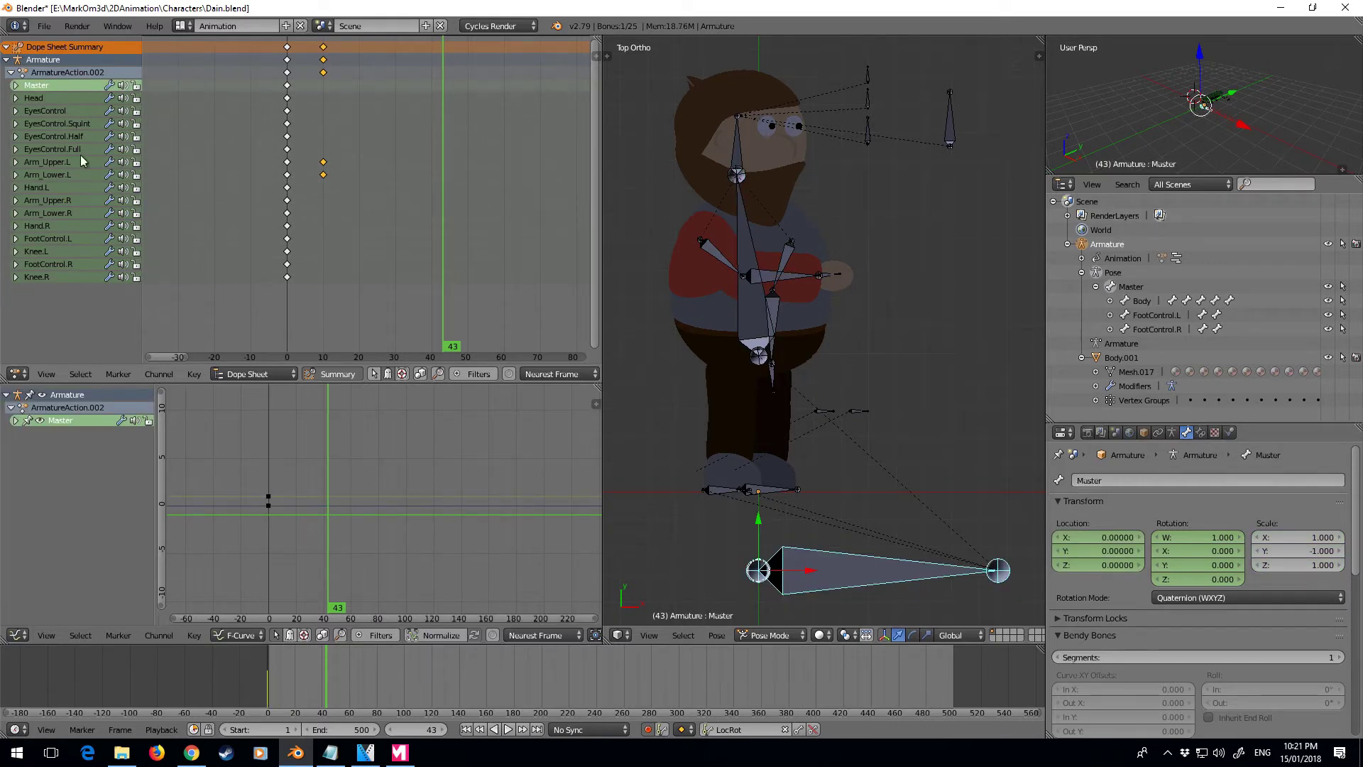
{"action": "left_click", "coordinate": [78, 150], "text": "shift"}
{"action": "left_click", "coordinate": [80, 137], "text": "shift"}
{"action": "left_click", "coordinate": [75, 123], "text": "shift"}
{"action": "left_click", "coordinate": [71, 111], "text": "shift"}
{"action": "left_click", "coordinate": [70, 97], "text": "shift"}
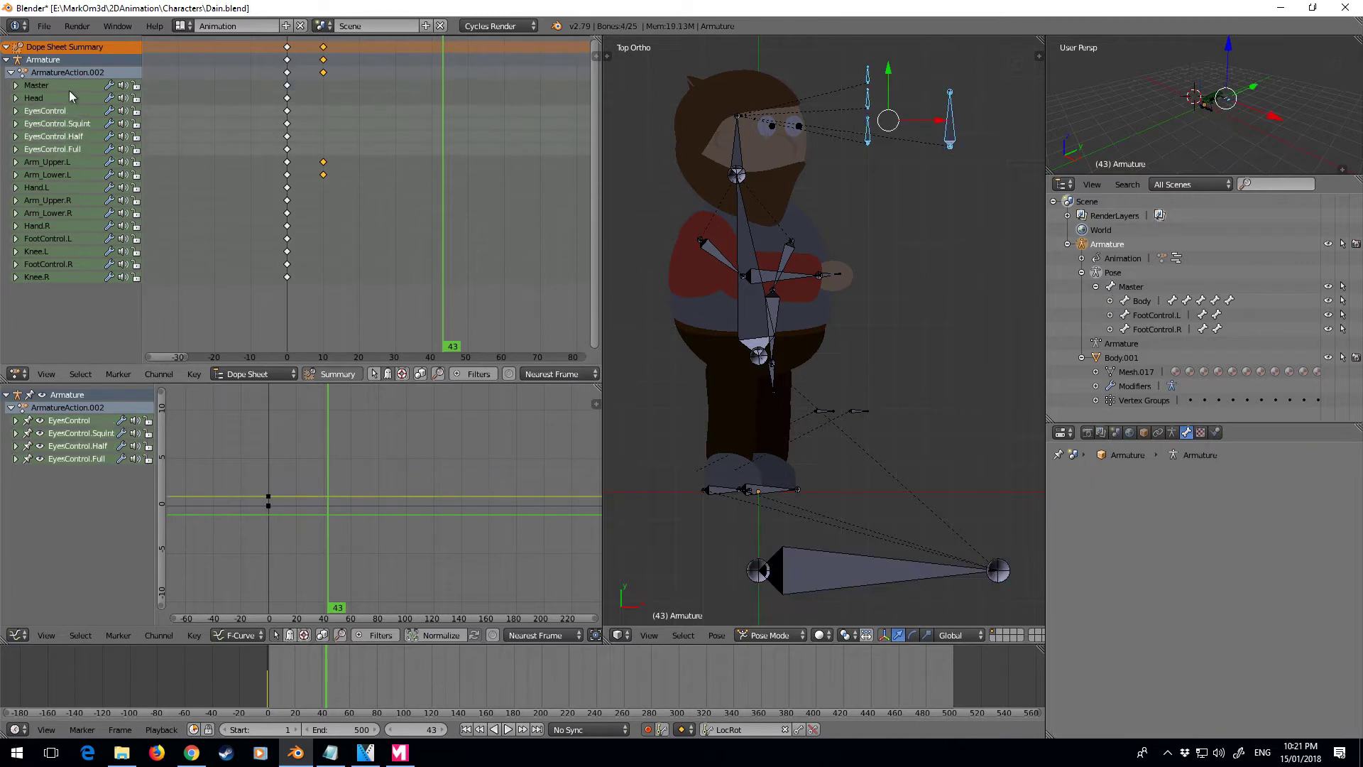
{"action": "left_click", "coordinate": [67, 86], "text": "shift"}
{"action": "left_click", "coordinate": [67, 86], "text": "shift"}
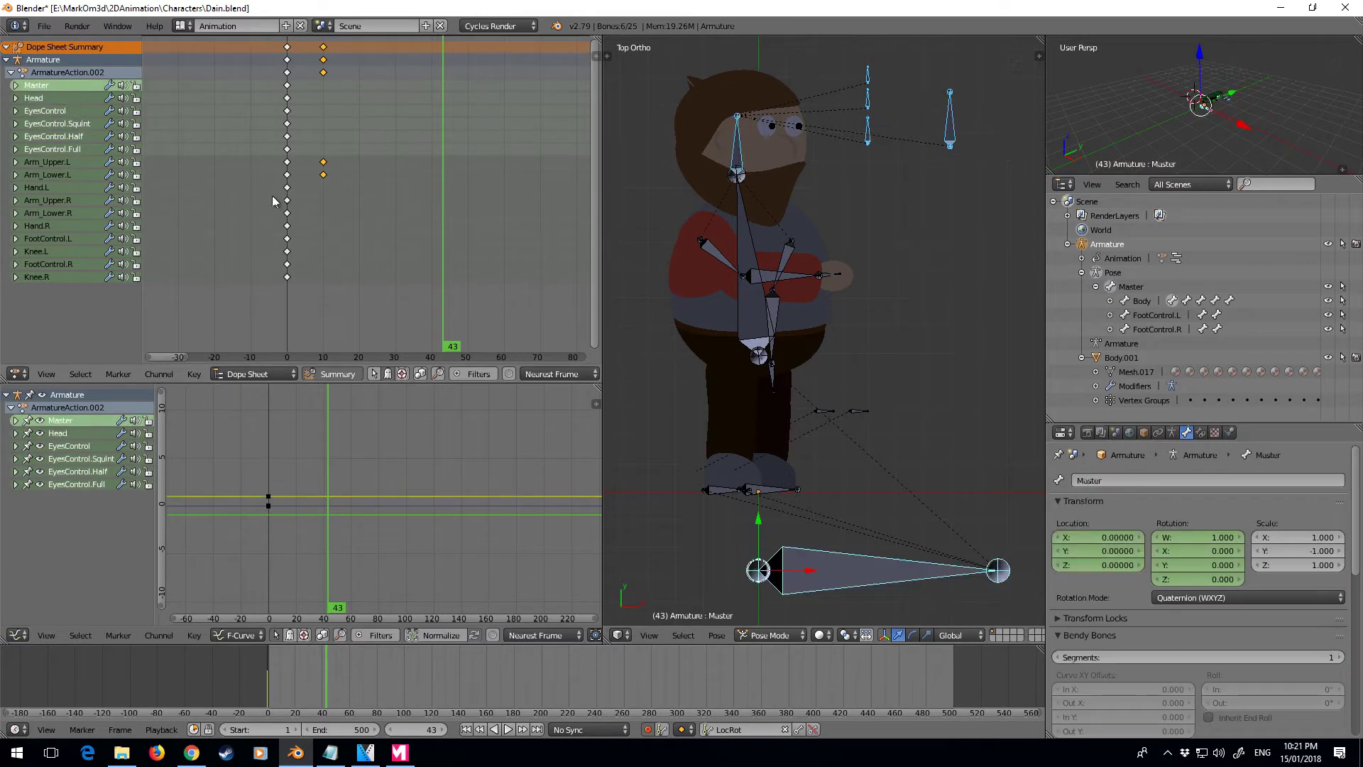
{"action": "left_click", "coordinate": [63, 188], "text": "shift"}
{"action": "left_click", "coordinate": [67, 200], "text": "shift"}
{"action": "left_click", "coordinate": [68, 213], "text": "shift"}
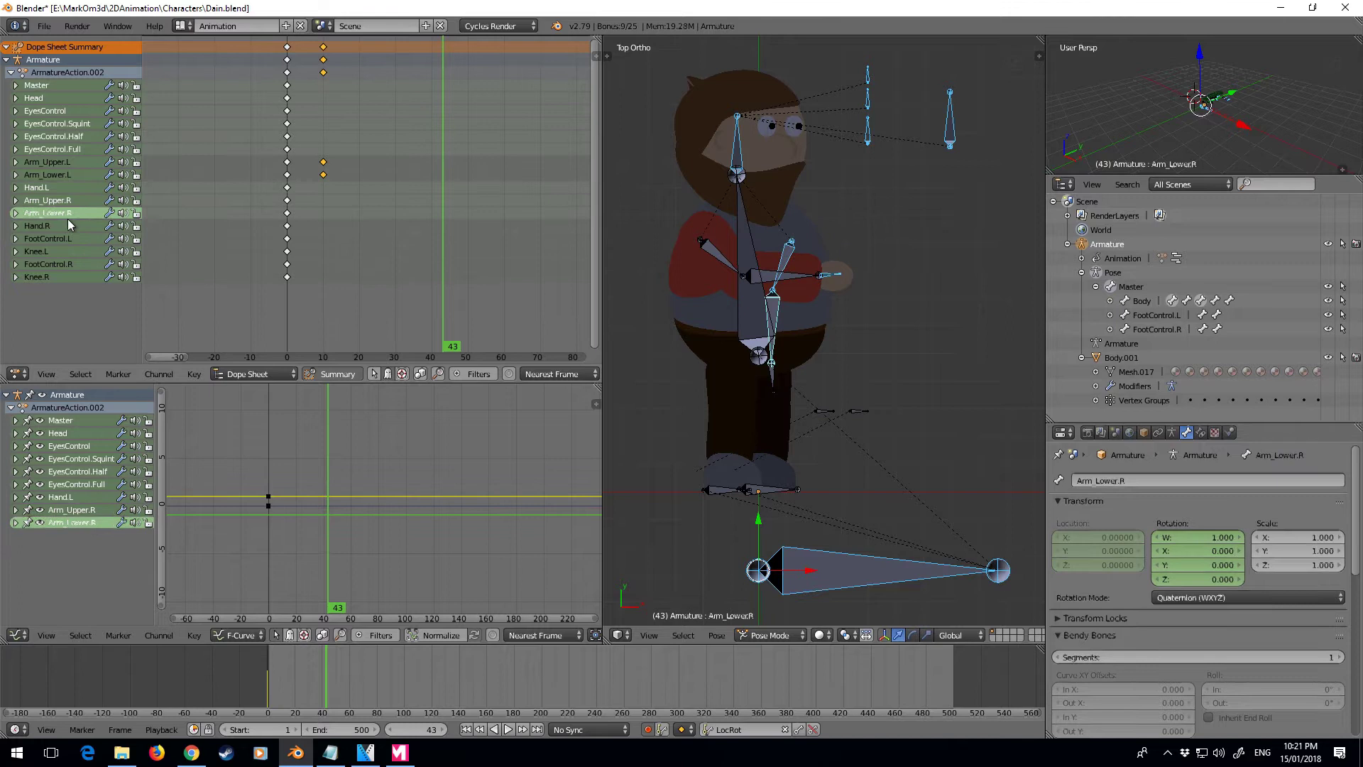
{"action": "left_click", "coordinate": [76, 226], "text": "shift"}
{"action": "left_click", "coordinate": [78, 239], "text": "shift"}
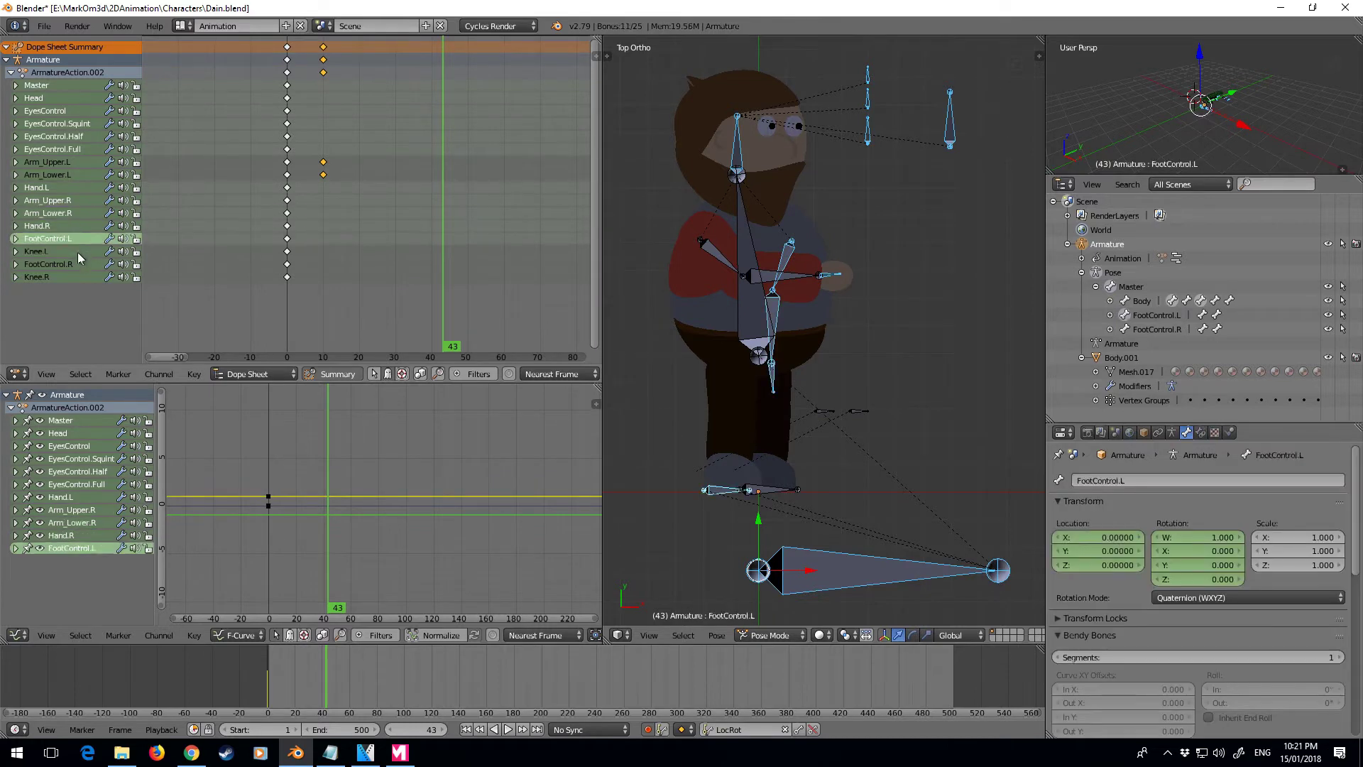
{"action": "left_click", "coordinate": [79, 252], "text": "shift"}
{"action": "left_click", "coordinate": [76, 264], "text": "shift"}
{"action": "left_click", "coordinate": [76, 276], "text": "shift"}
{"action": "key", "text": "h"}
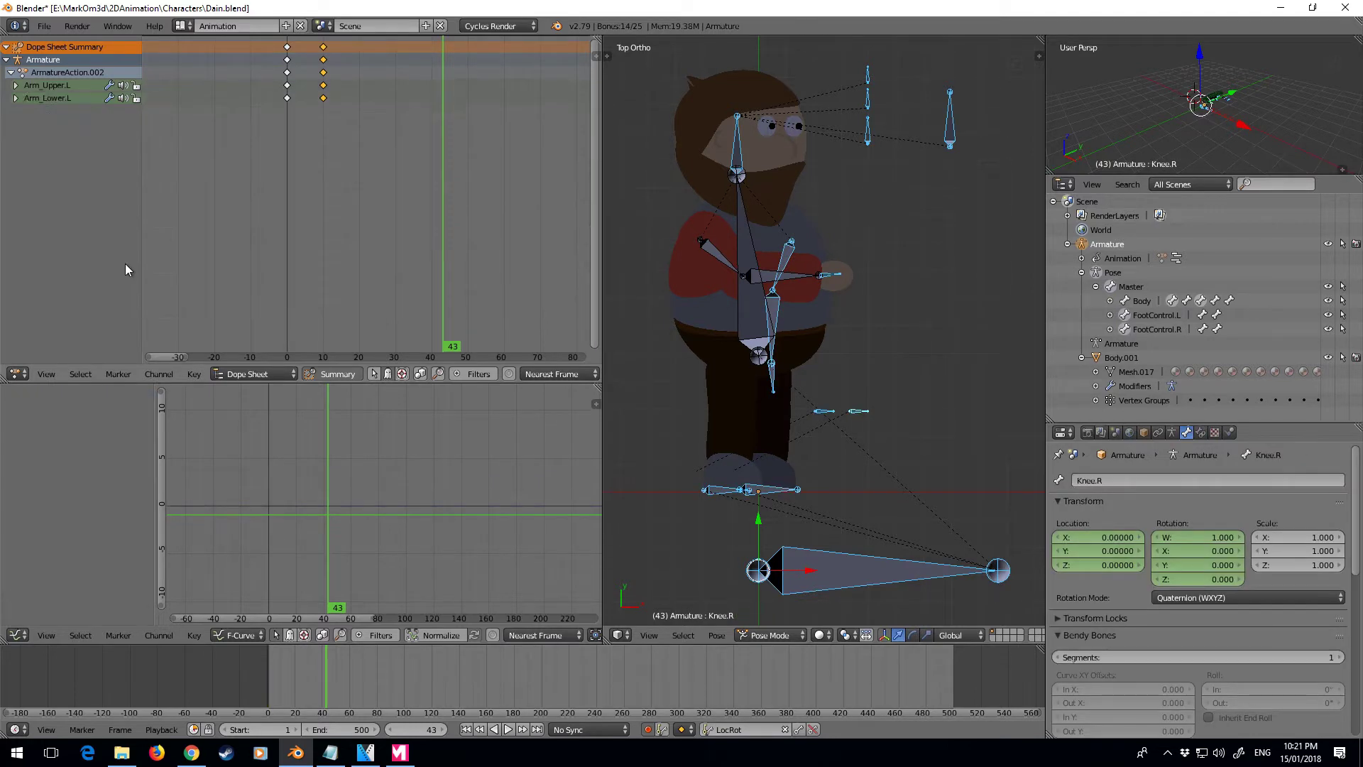
{"action": "left_click", "coordinate": [307, 109]}
- Re-pose Arm_Upper.L and Arm_Lower.L at frame 12, then switch the Dope Sheet to Action Editor
{"action": "key", "text": "alt+a"}
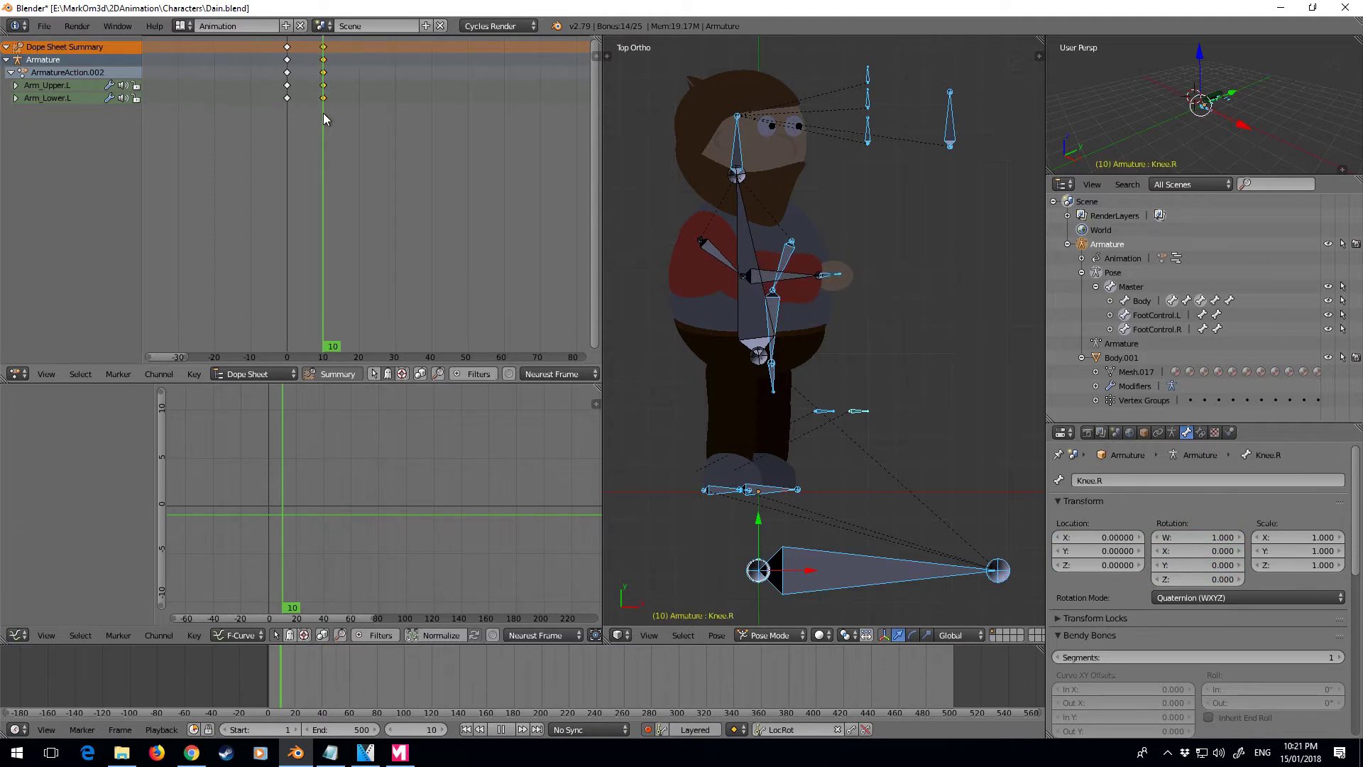
{"action": "key", "text": "alt+a"}
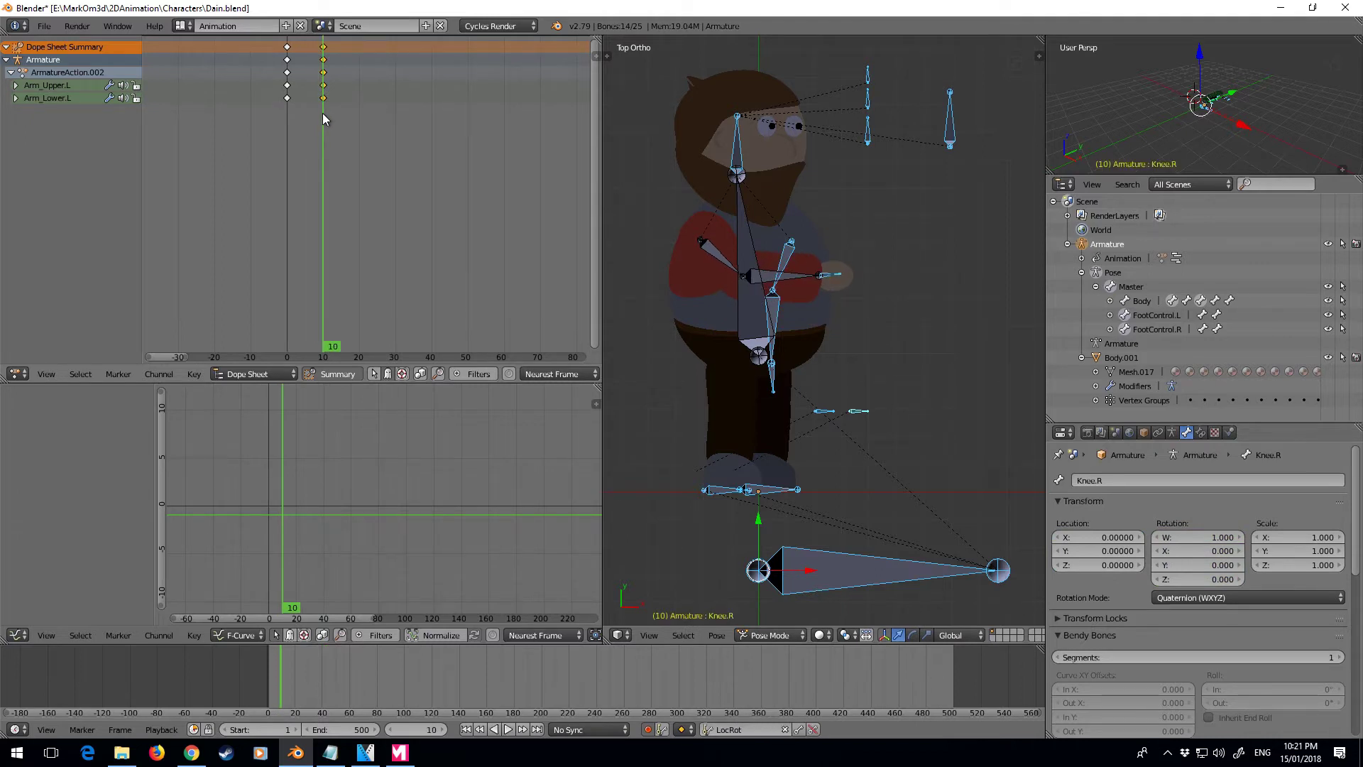
{"action": "key", "text": "Right"}
{"action": "key", "text": "Right"}
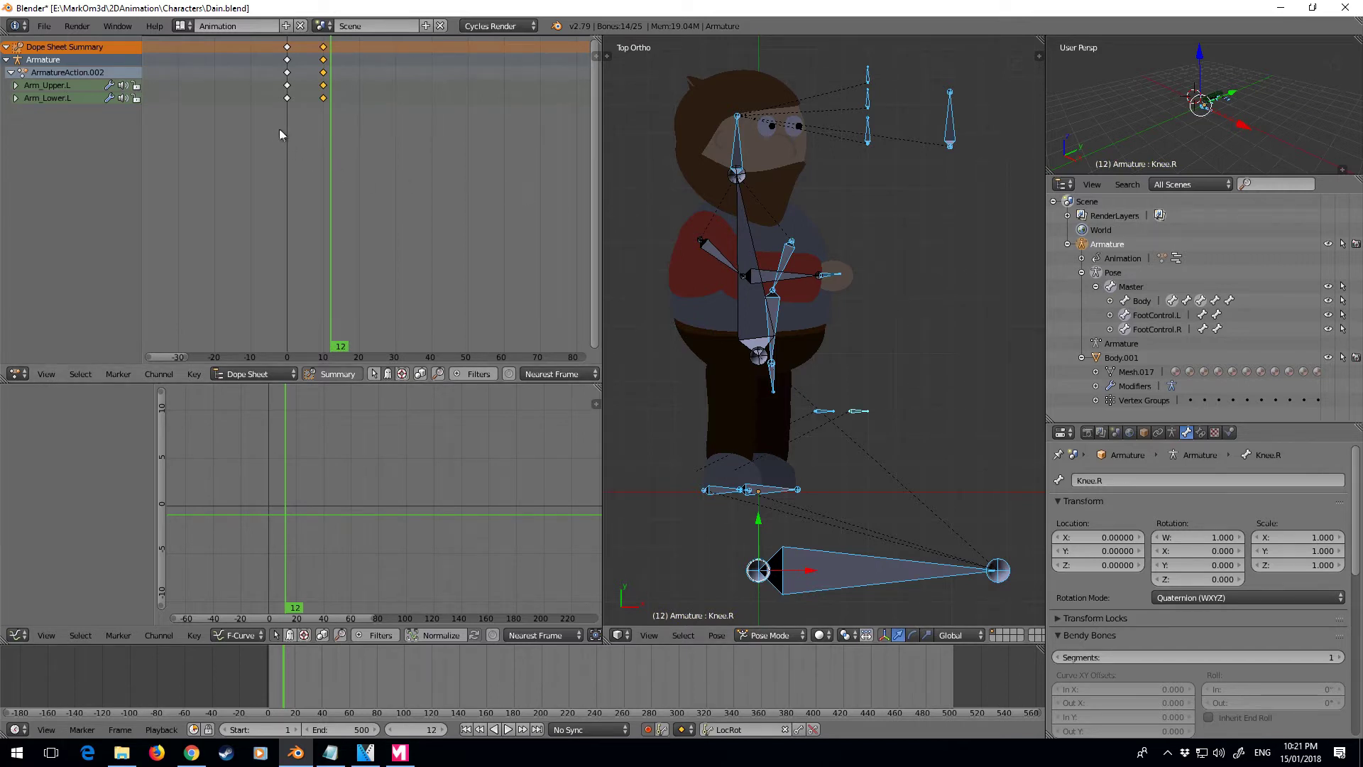
{"action": "right_click", "coordinate": [721, 259]}
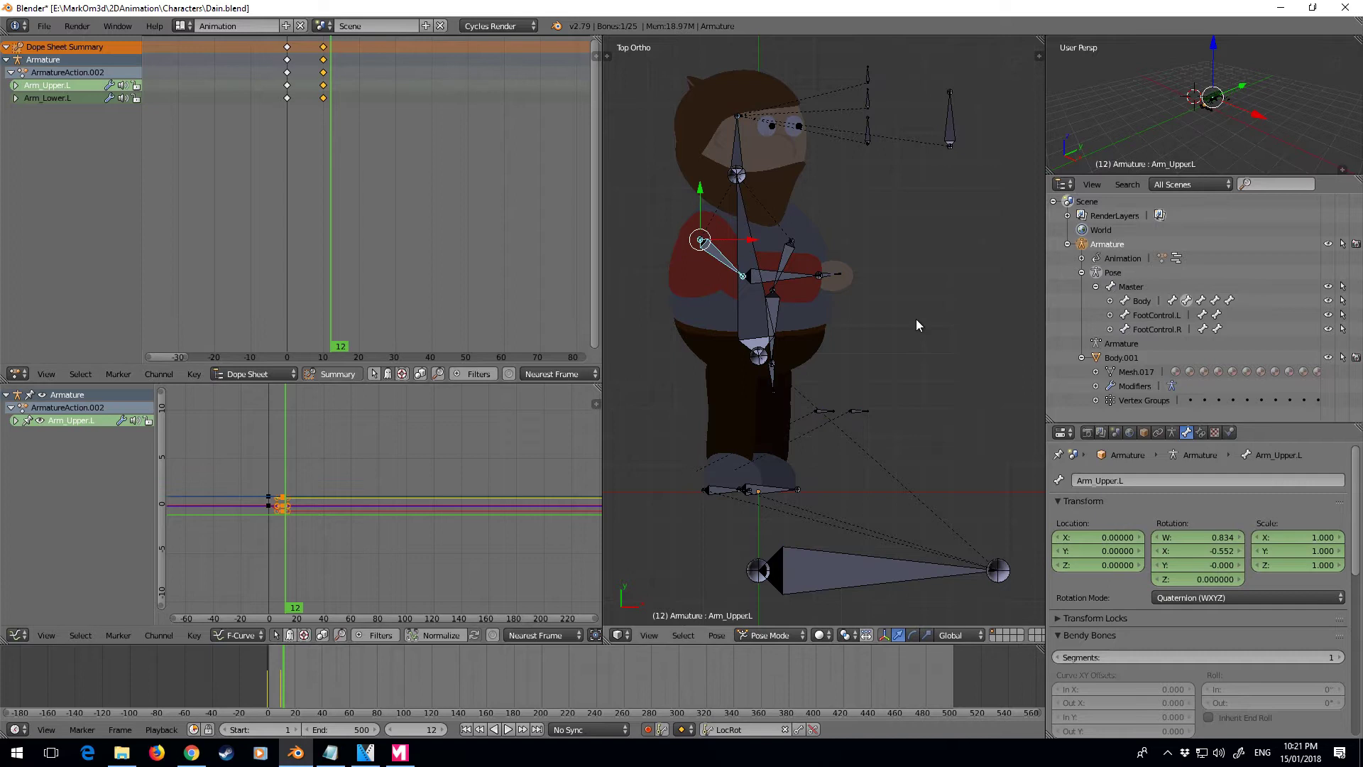
{"action": "key", "text": "r"}
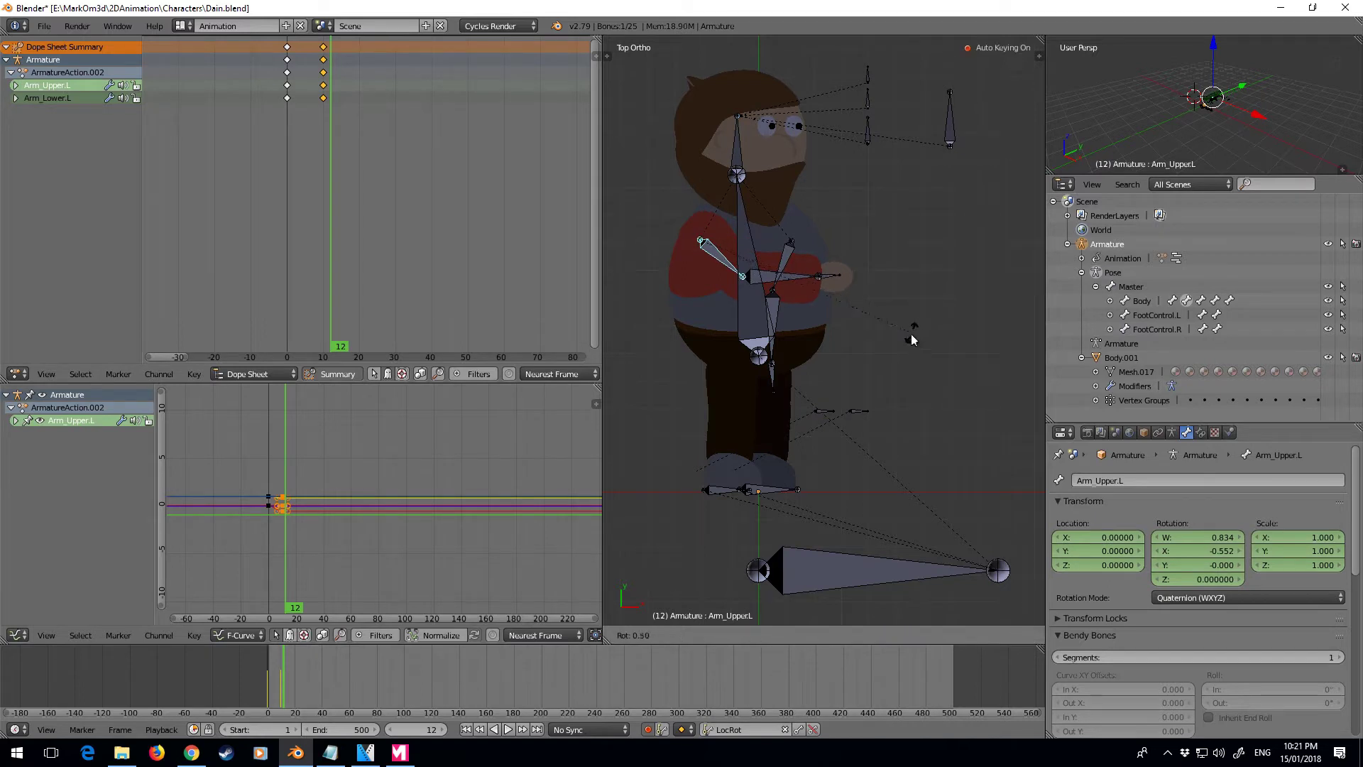
{"action": "left_click", "coordinate": [793, 449]}
{"action": "right_click", "coordinate": [769, 283]}
{"action": "key", "text": "r"}
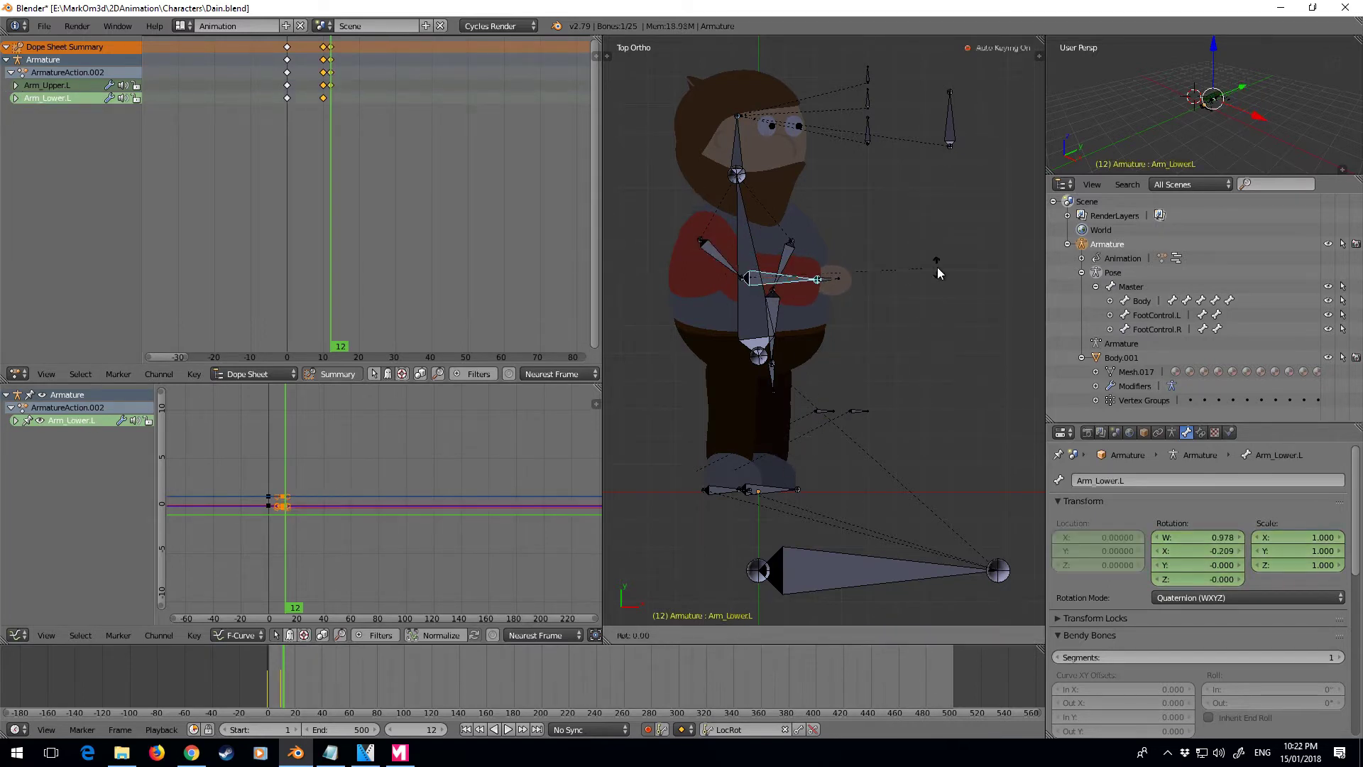
{"action": "left_click", "coordinate": [897, 360]}
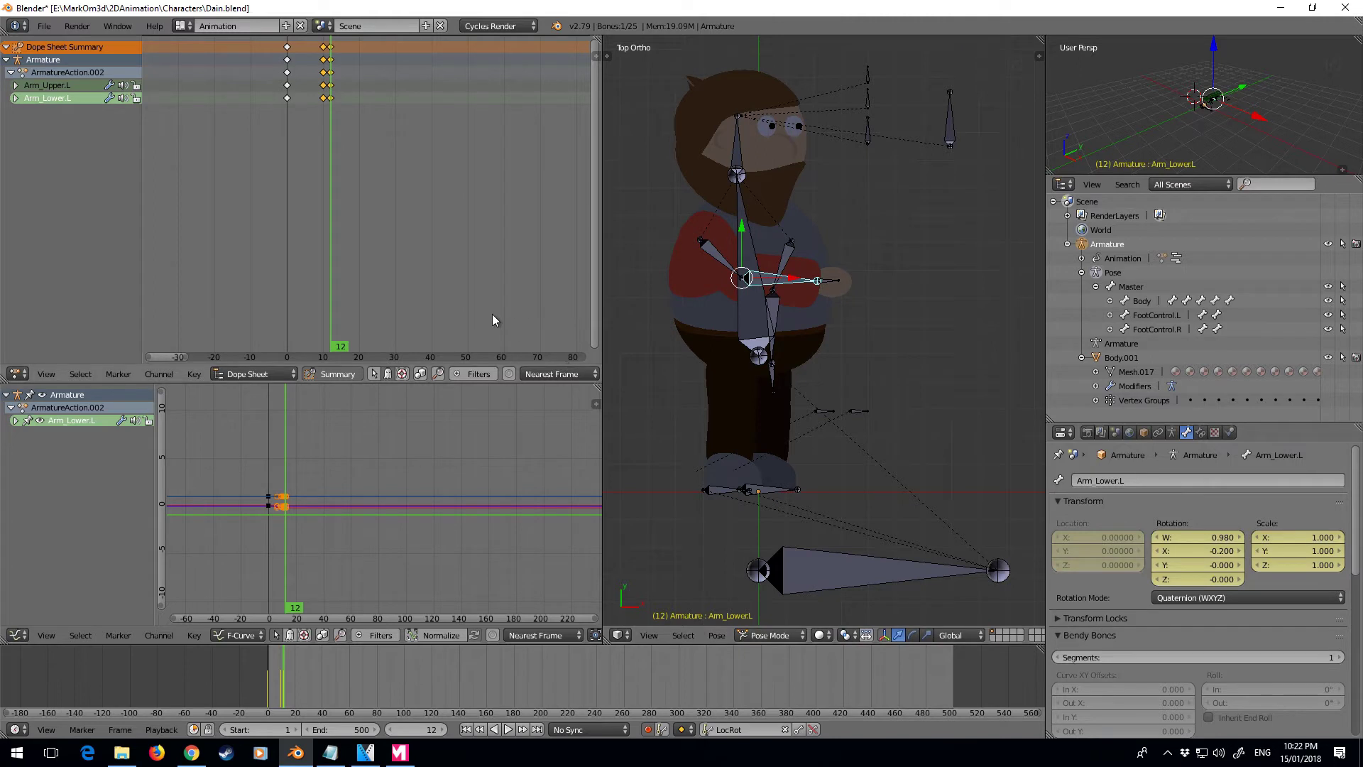
{"action": "left_click", "coordinate": [277, 376]}
{"action": "left_click", "coordinate": [276, 345]}
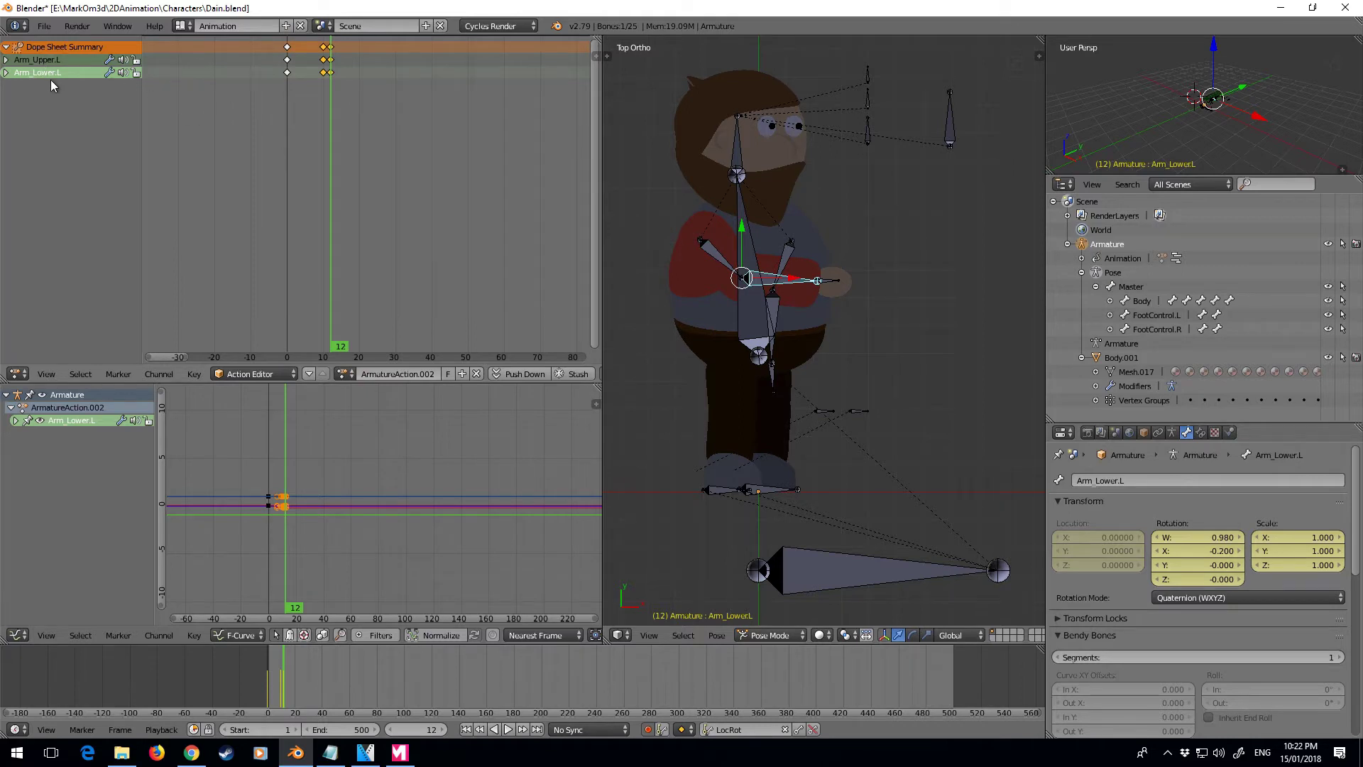
- Retype the ArmatureAction.002 name as Dain_ArmUp
{"action": "left_click", "coordinate": [405, 373]}
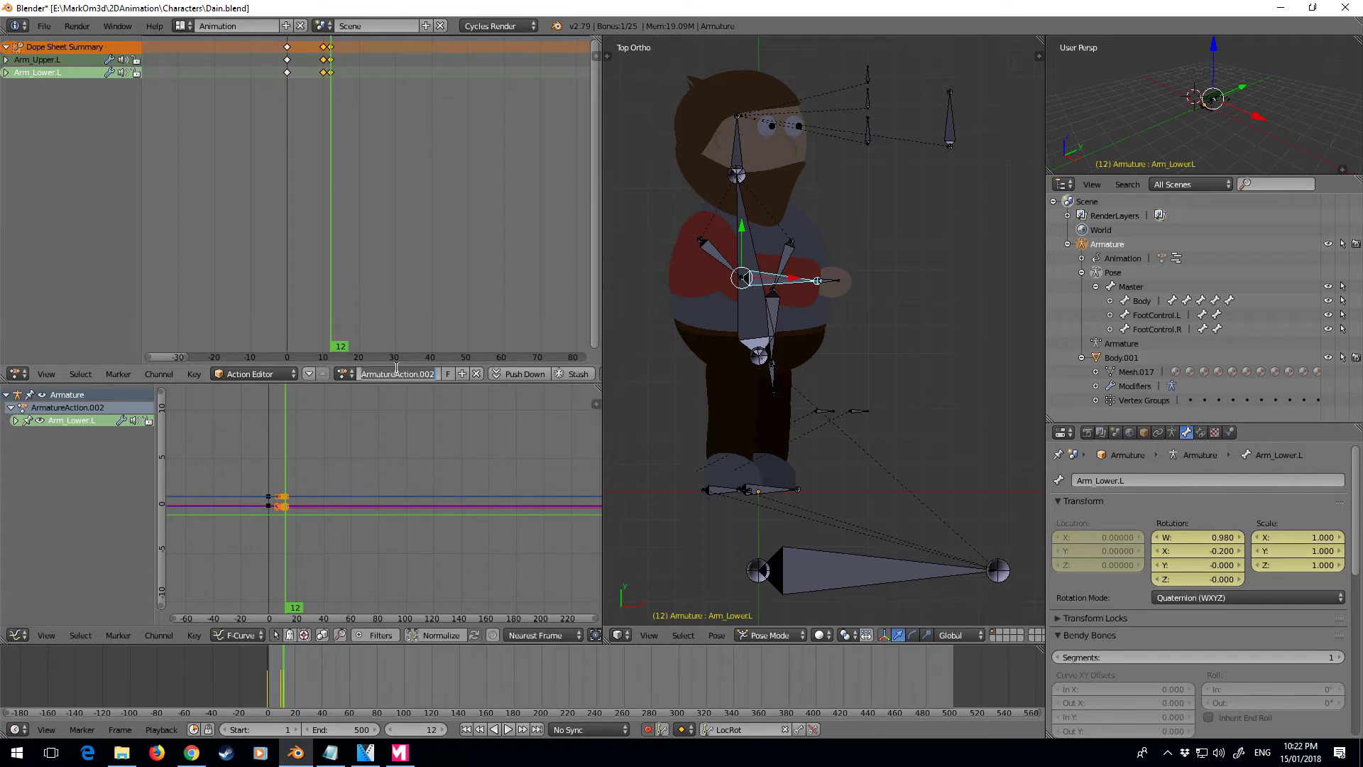
{"action": "type", "text": "Dain"}
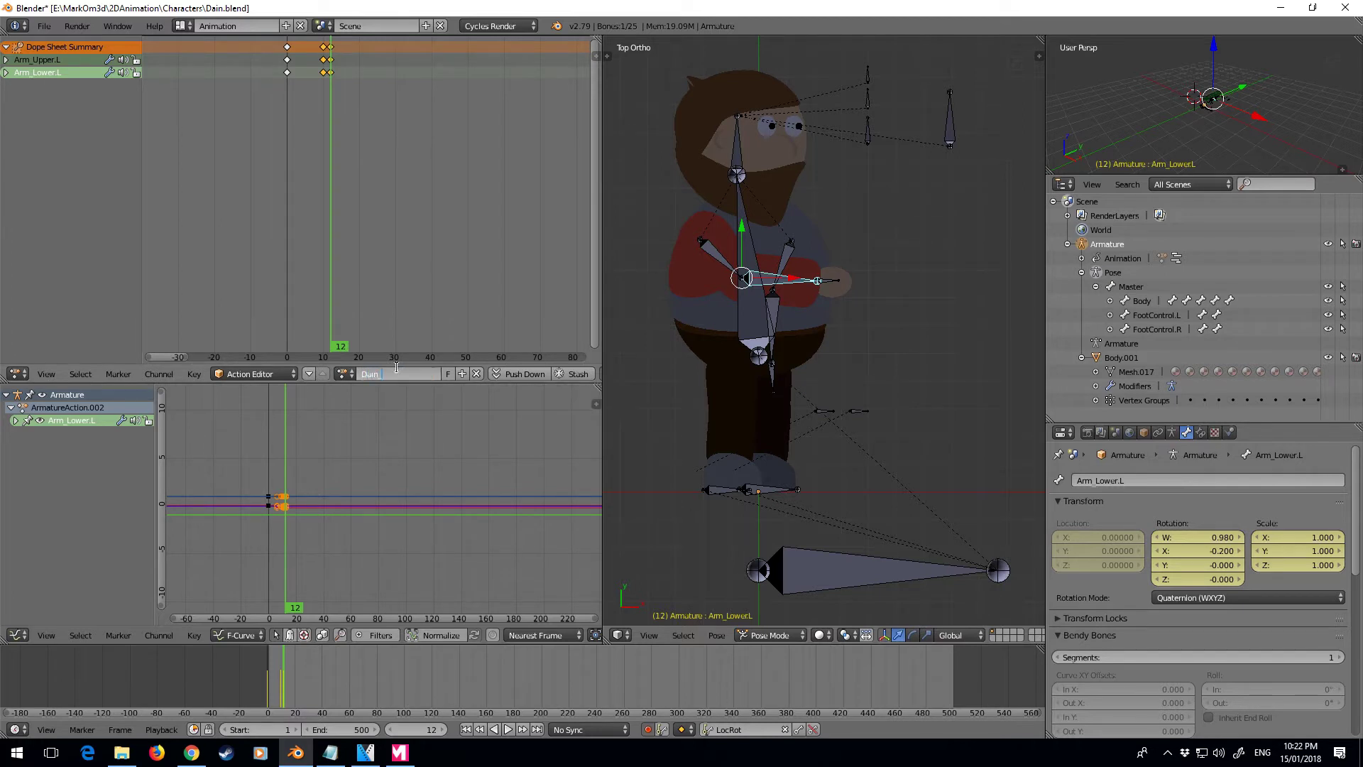
{"action": "type", "text": "_ArmUp"}
- Confirm the Dain_ArmUp name, give it a fake user, and push it down into the NLA stack
{"action": "key", "text": "Return"}
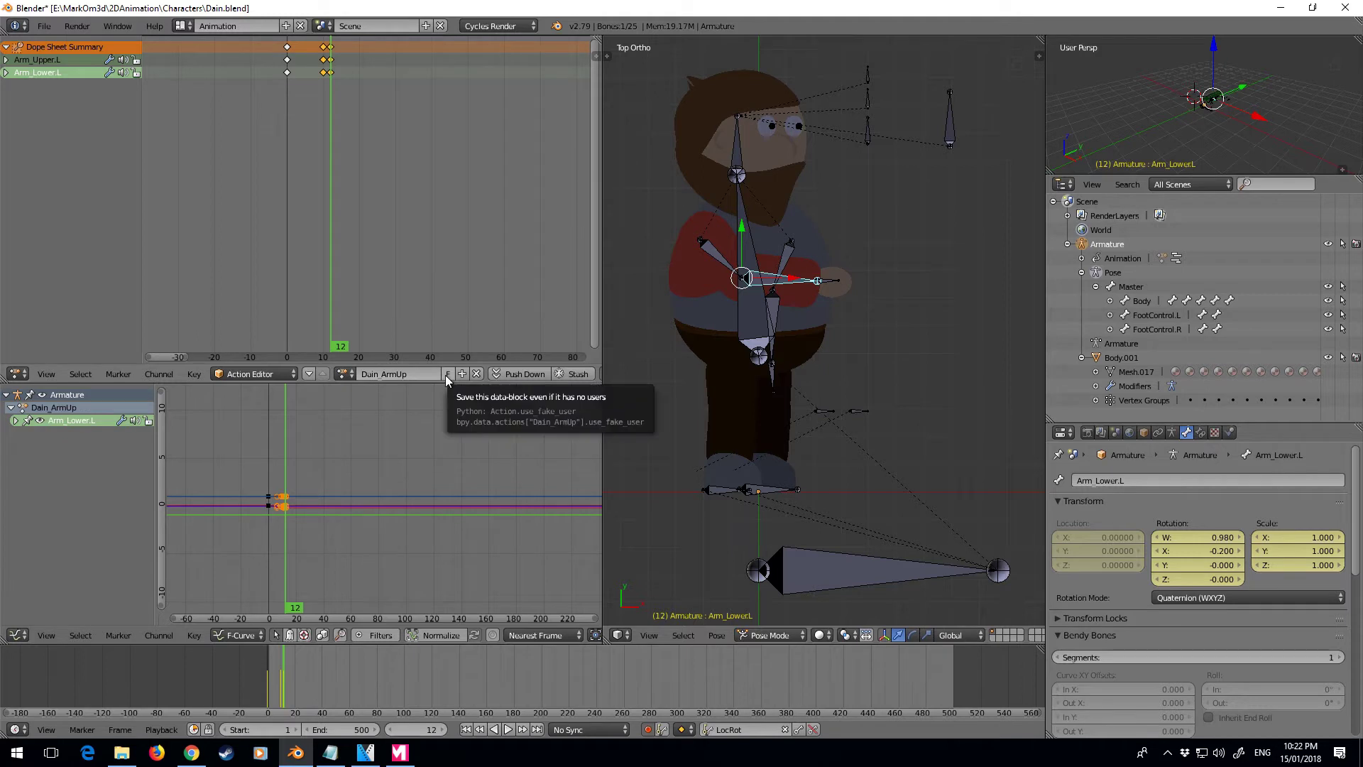
{"action": "left_click", "coordinate": [447, 374]}
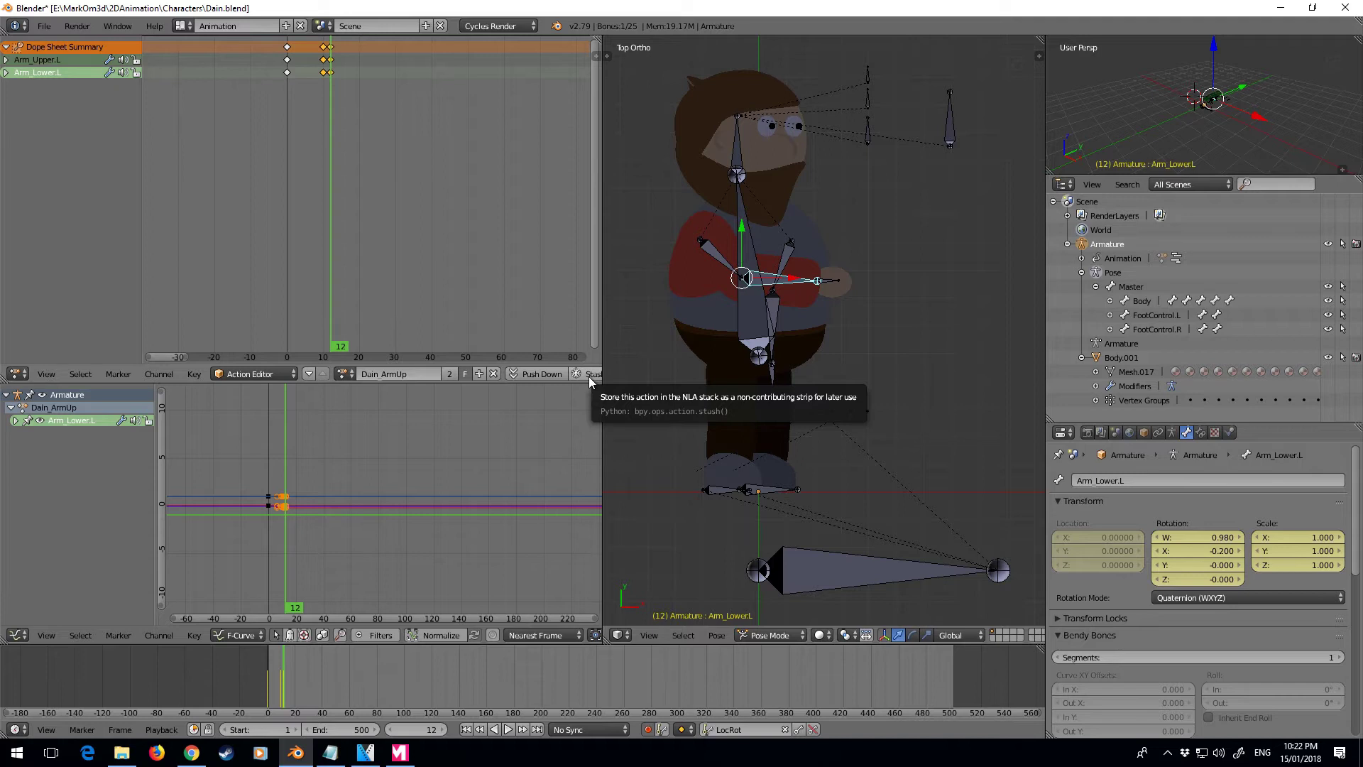
{"action": "left_click", "coordinate": [550, 377]}
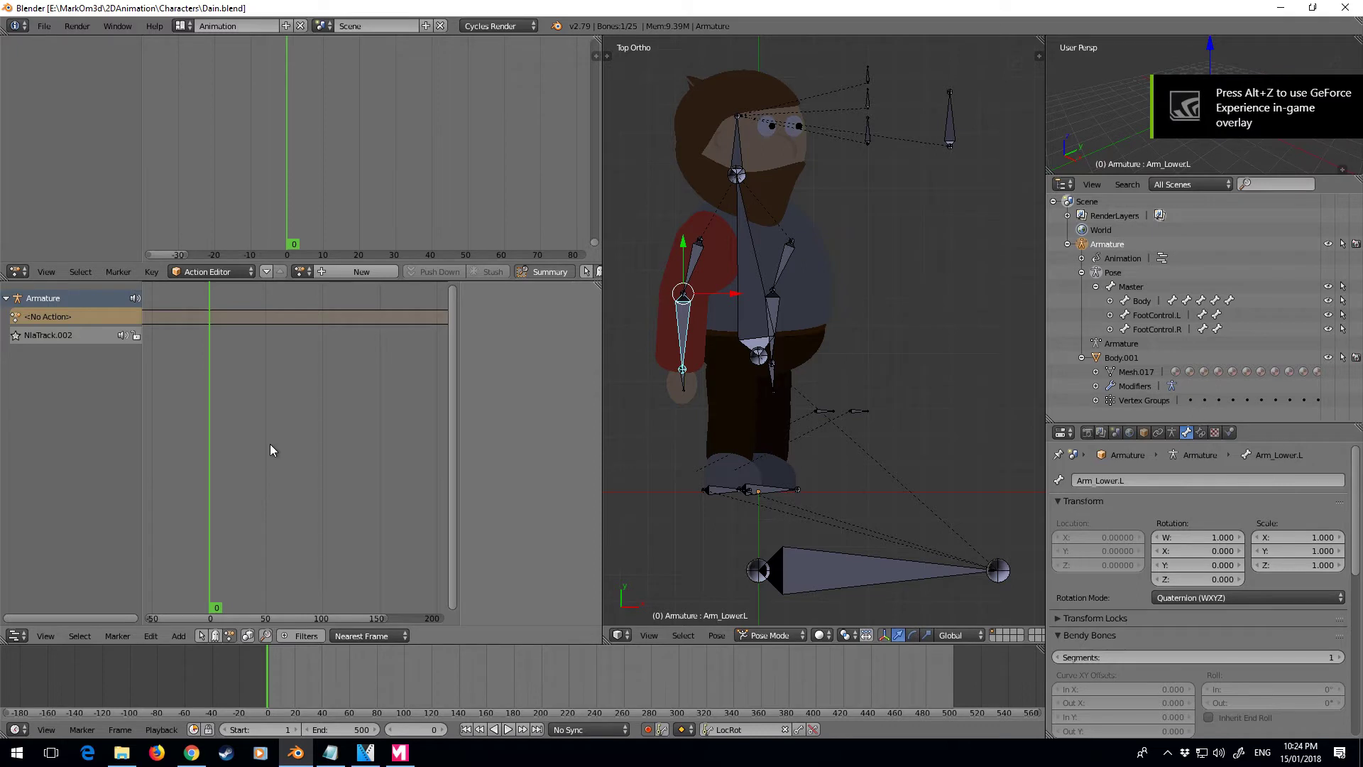
- Make NlaTrack.002 active and add the Dain_WalkCycle action on it as a strip at frame 0
{"action": "key", "text": "shift+a"}
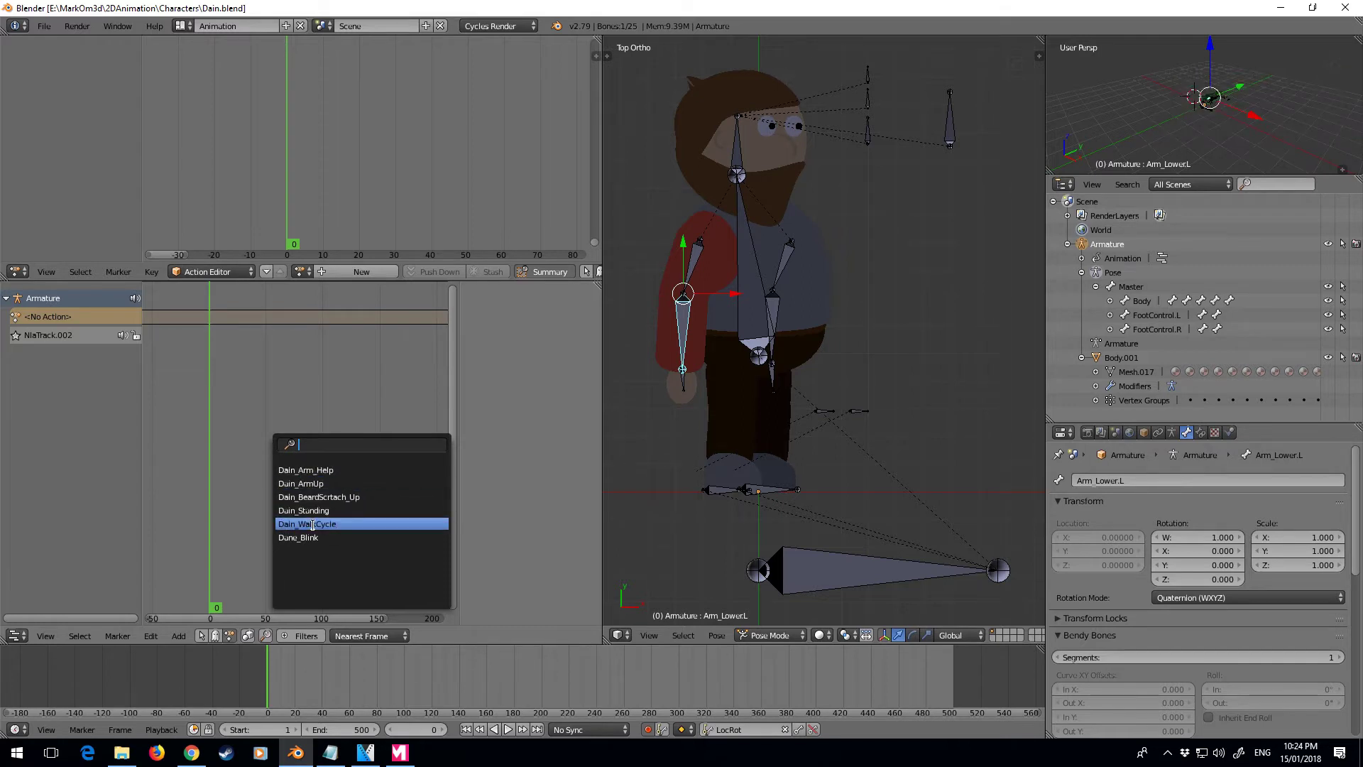
{"action": "left_click", "coordinate": [312, 524]}
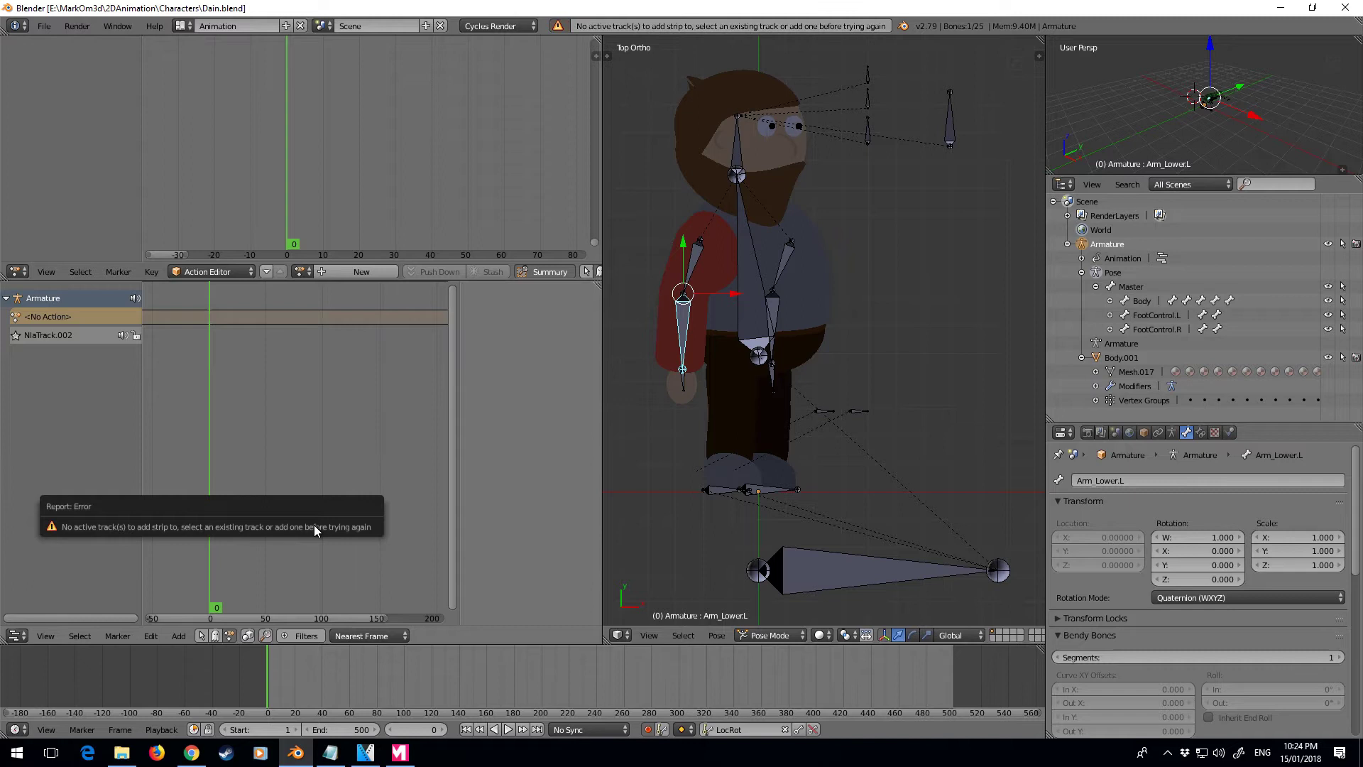
{"action": "left_click", "coordinate": [64, 335]}
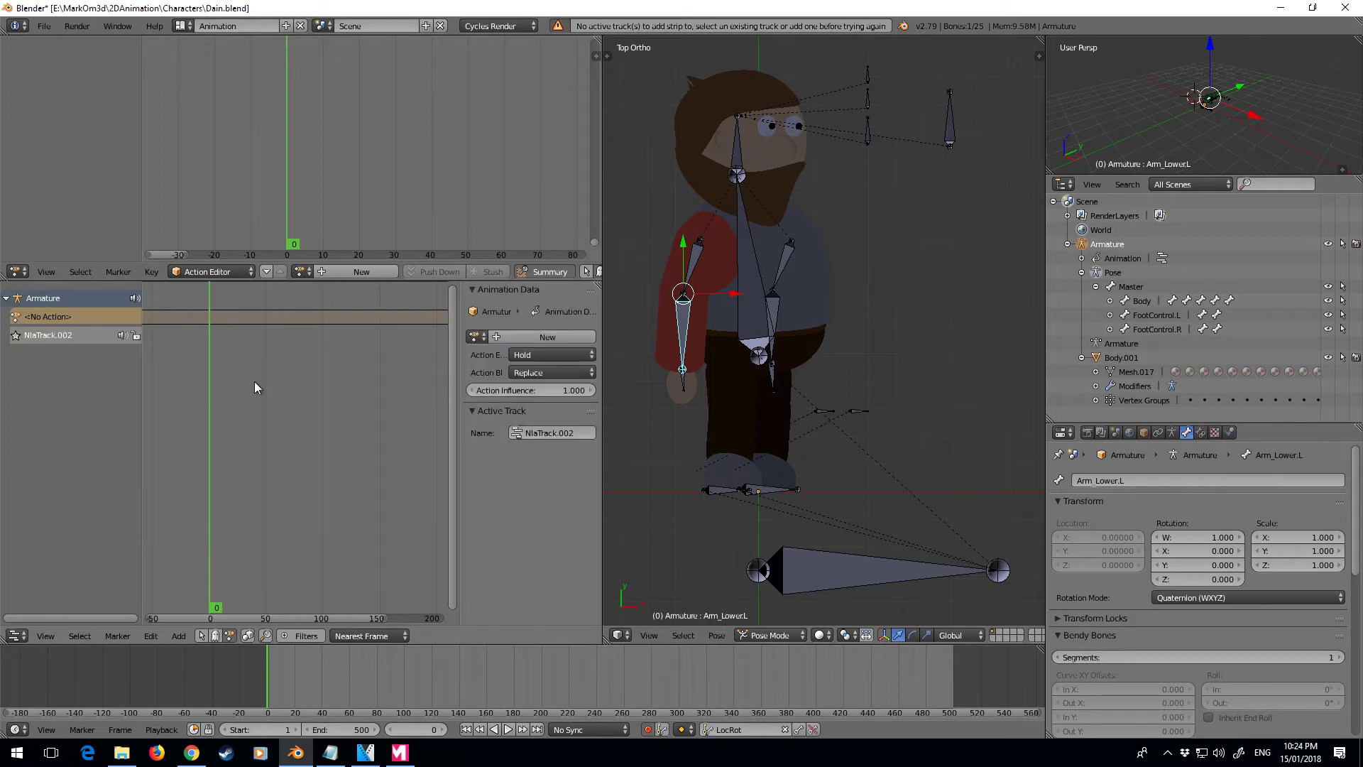
{"action": "key", "text": "shift+a"}
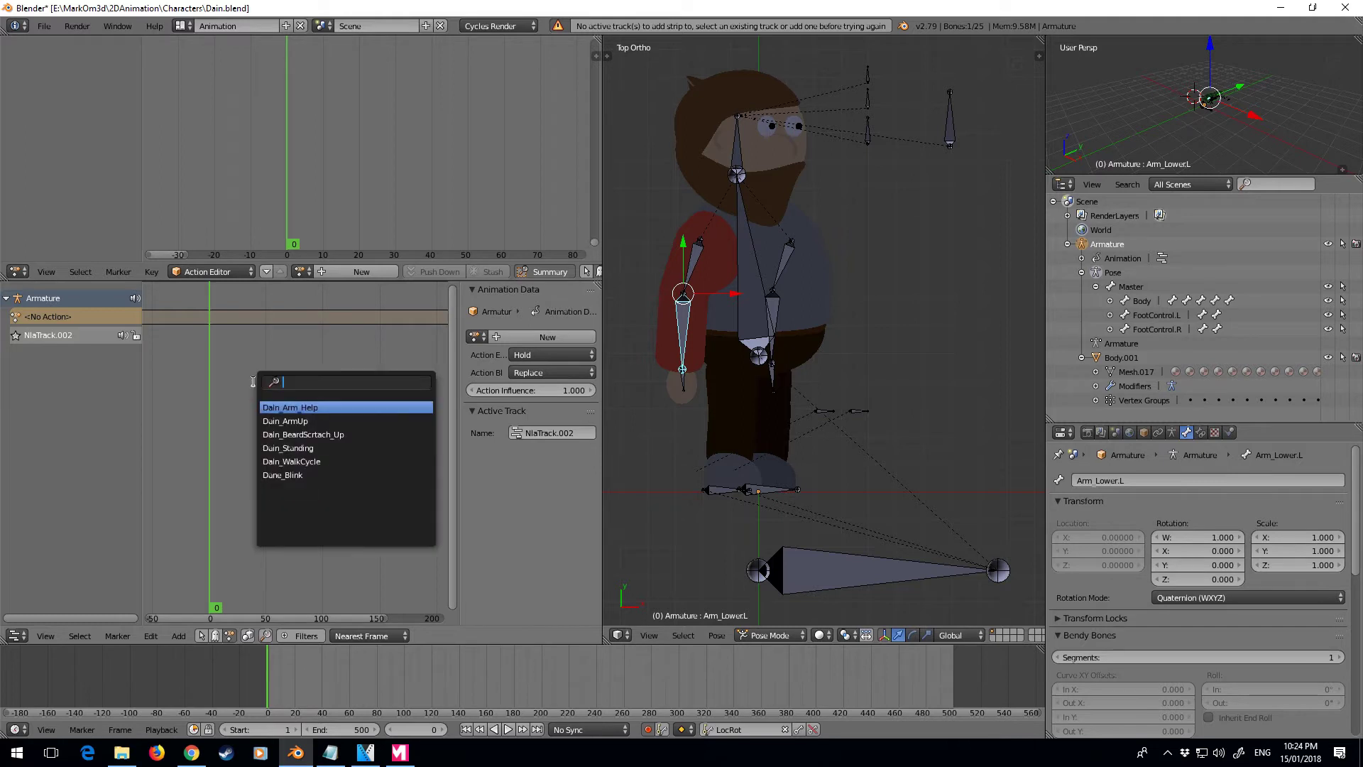
{"action": "left_click", "coordinate": [298, 461]}
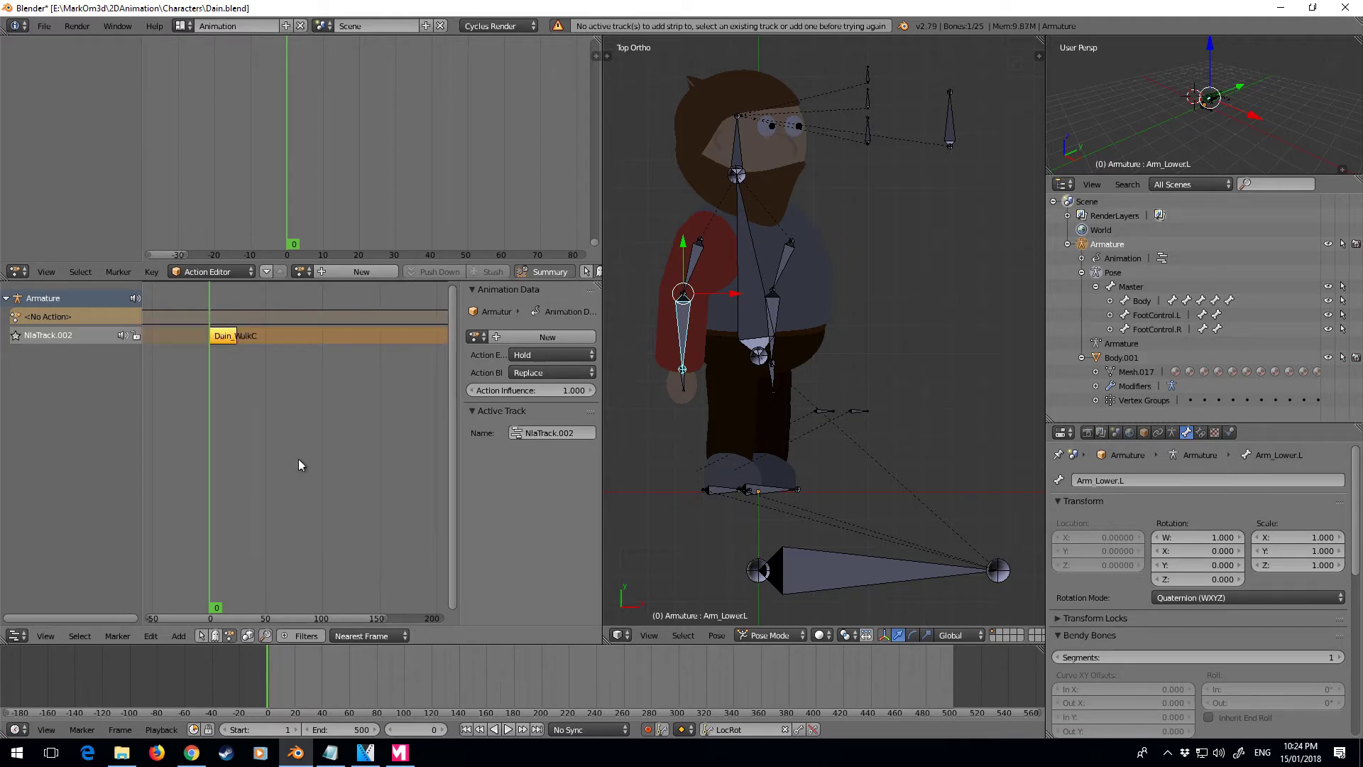
- Select the Dain_WalkCycle strip and turn on Auto Blend In/Out
{"action": "left_click", "coordinate": [228, 339]}
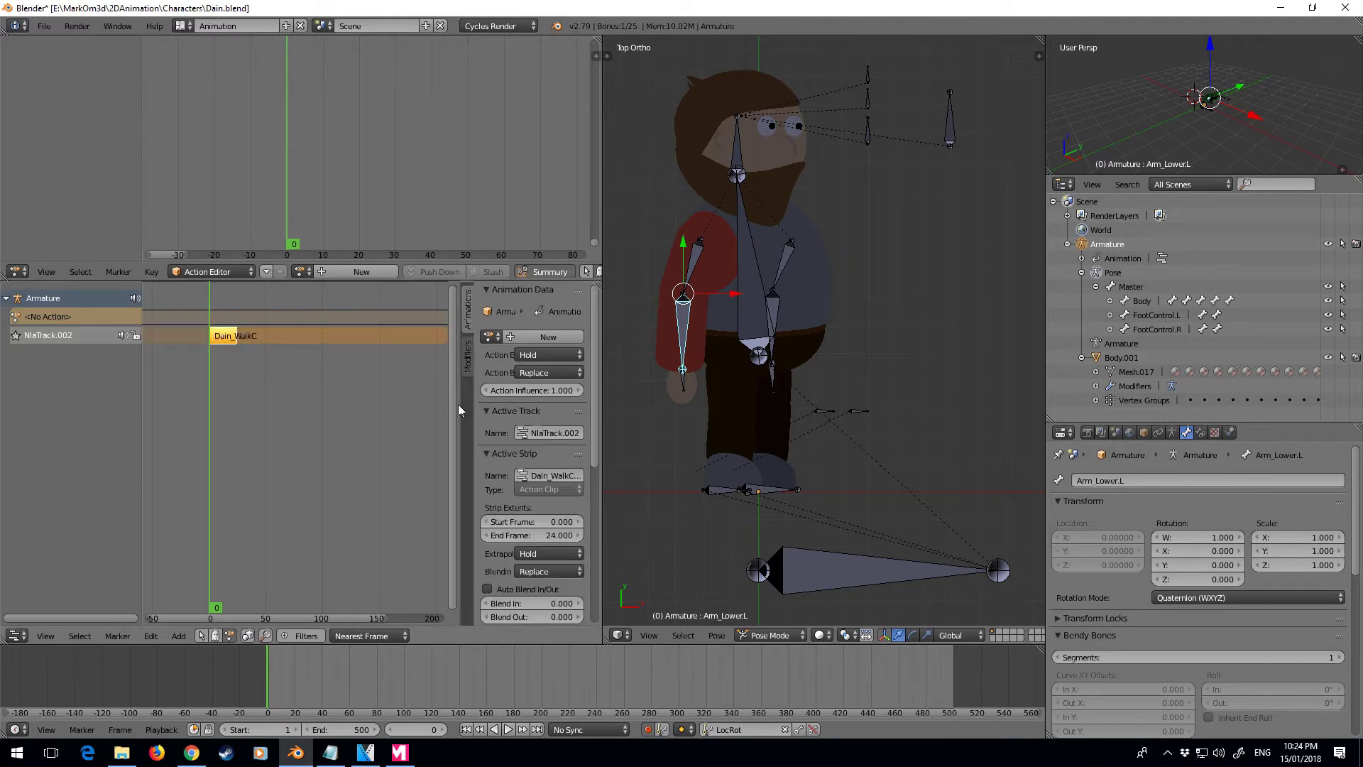
{"action": "scroll", "coordinate": [536, 419], "scroll_direction": "down", "scroll_amount": 6}
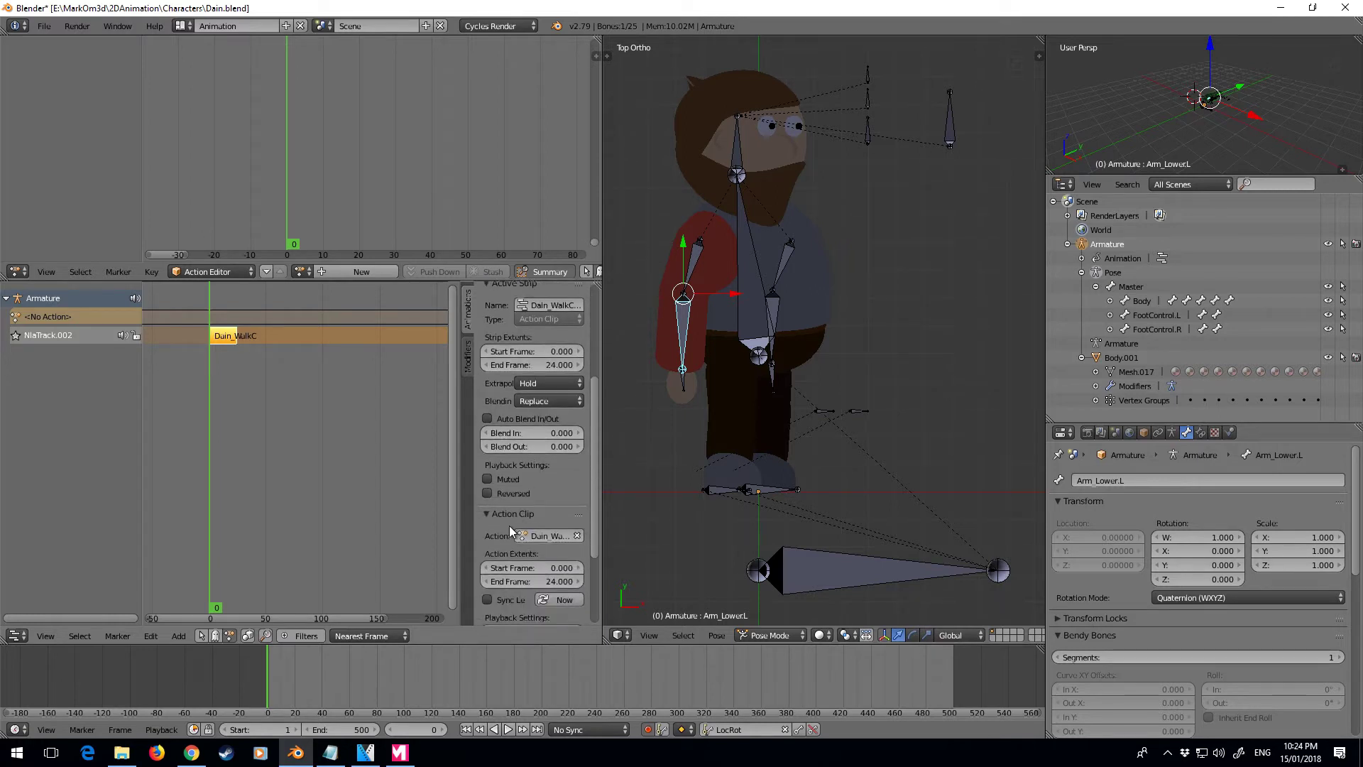
{"action": "left_click", "coordinate": [496, 423]}
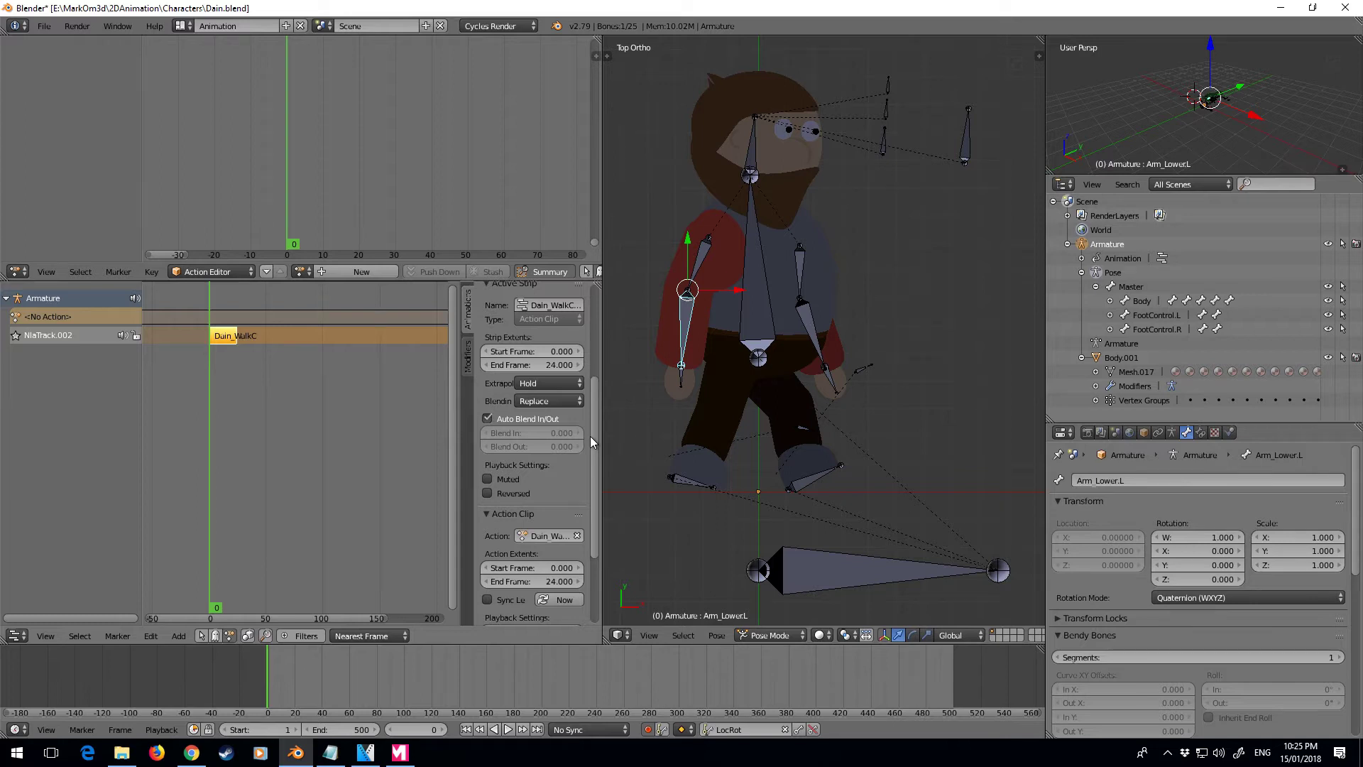
{"action": "scroll", "coordinate": [551, 441], "scroll_direction": "down", "scroll_amount": 3}
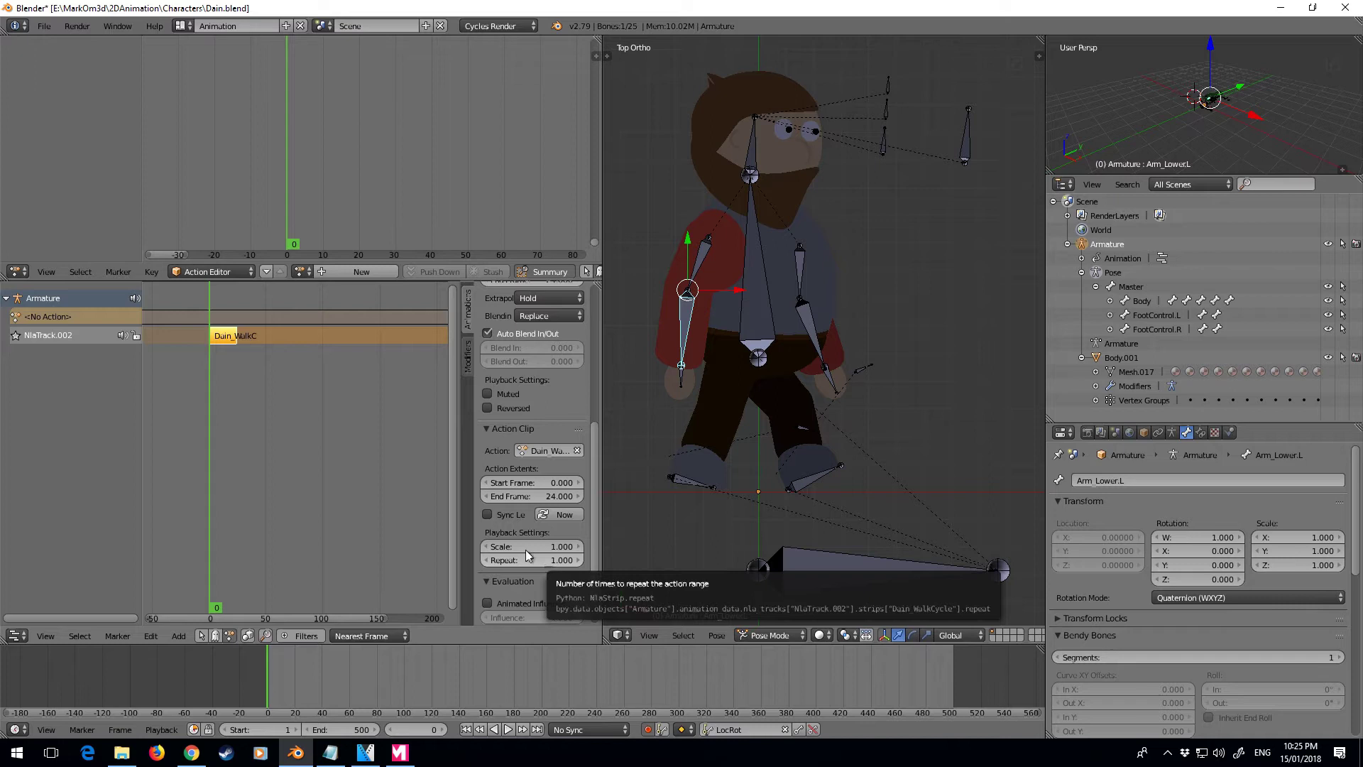
- Preview the walk, then set the strip's Repeat to 4 and return to the first frame
{"action": "left_click", "coordinate": [508, 729]}
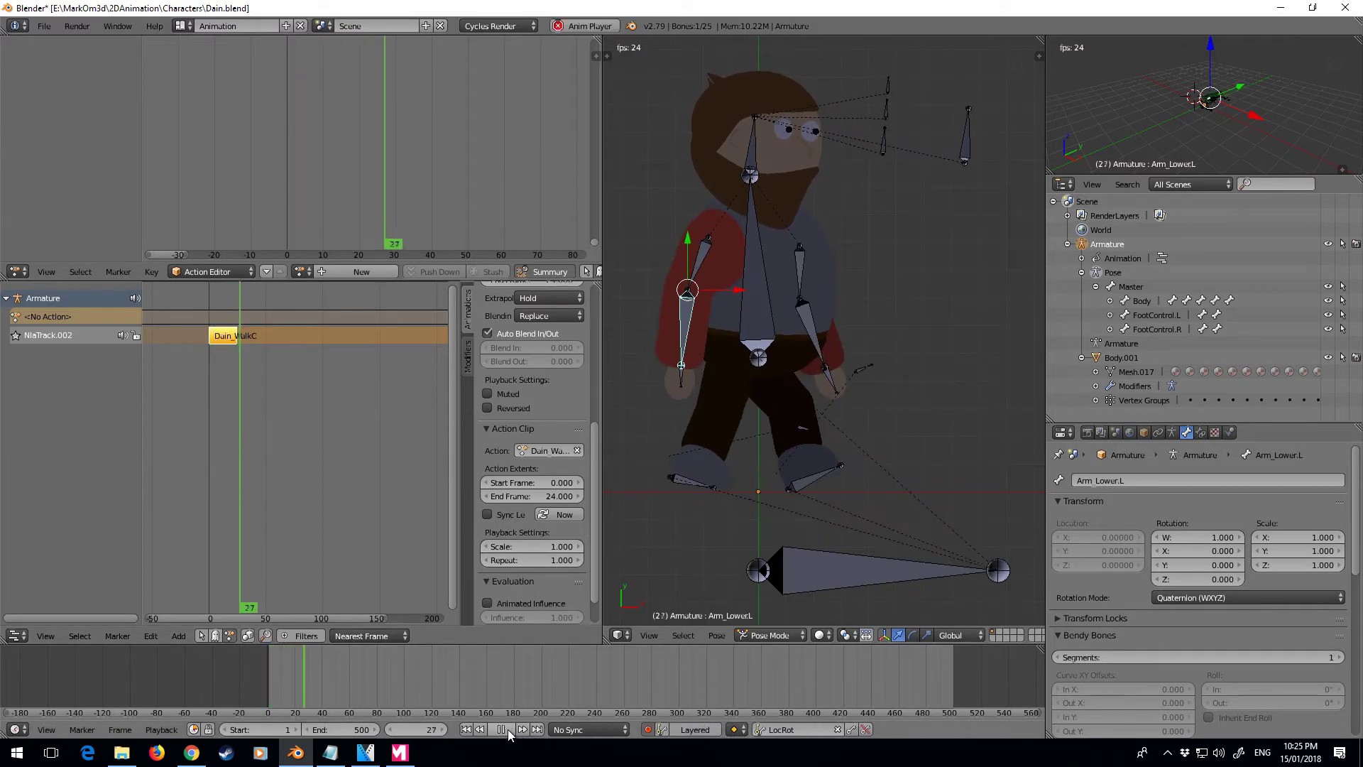
{"action": "left_click", "coordinate": [508, 730]}
{"action": "left_click_drag", "start_coordinate": [241, 389], "coordinate": [233, 390]}
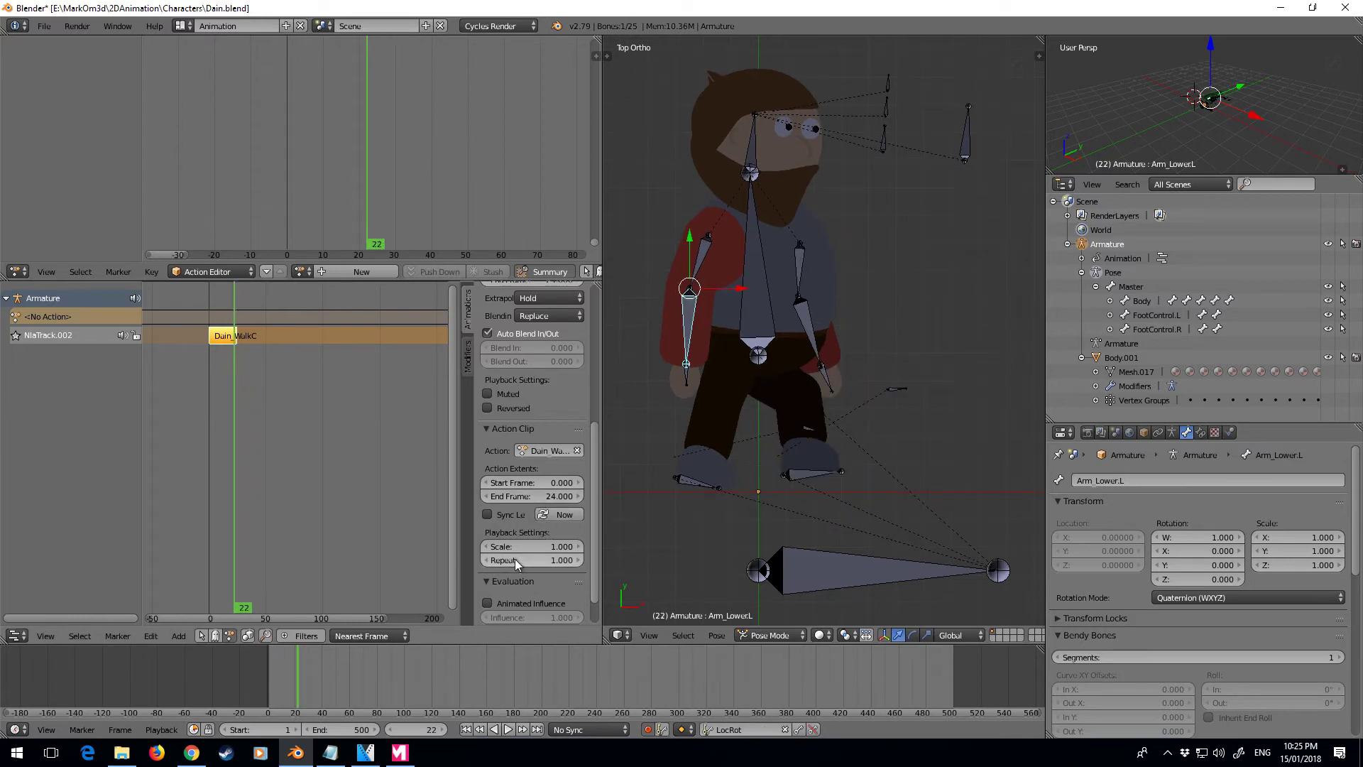
{"action": "left_click", "coordinate": [568, 561]}
{"action": "type", "text": "4"}
{"action": "key", "text": "Return"}
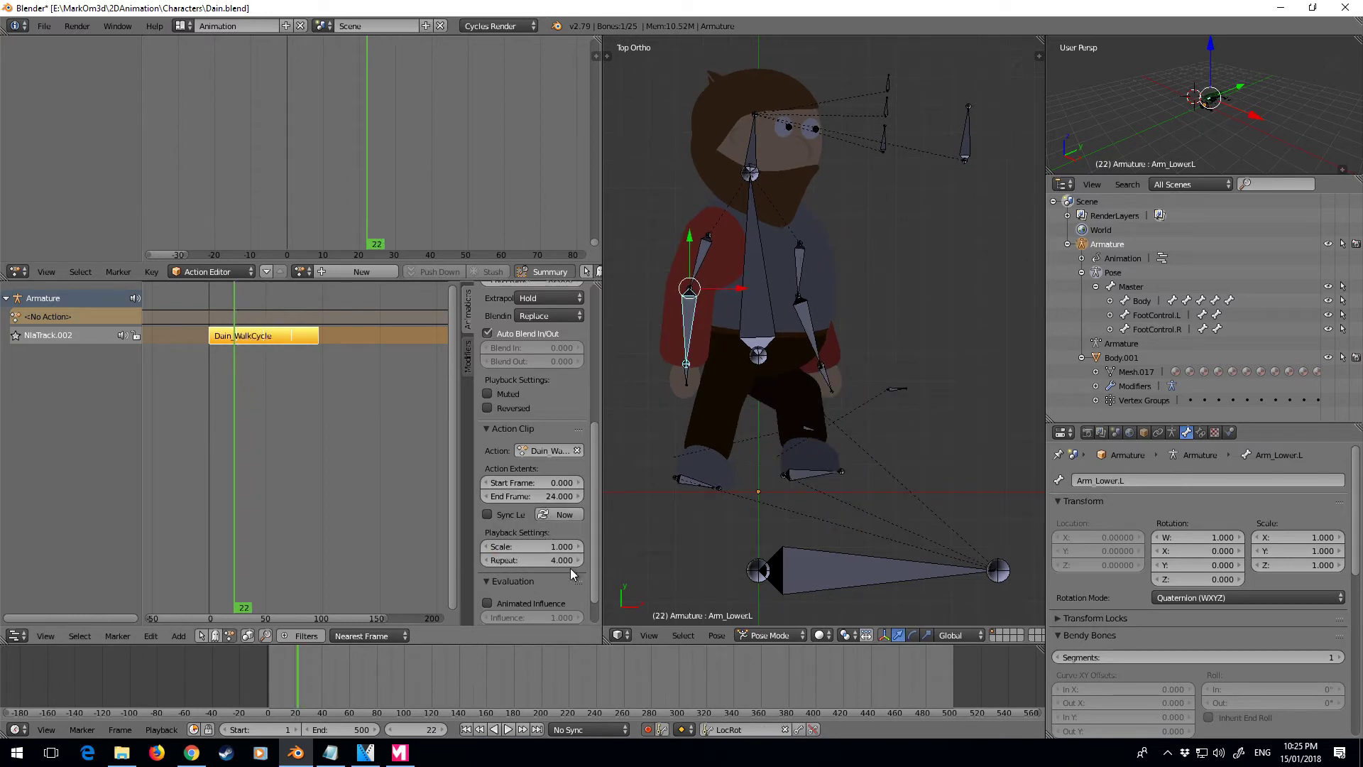
{"action": "key", "text": "shift+Left"}
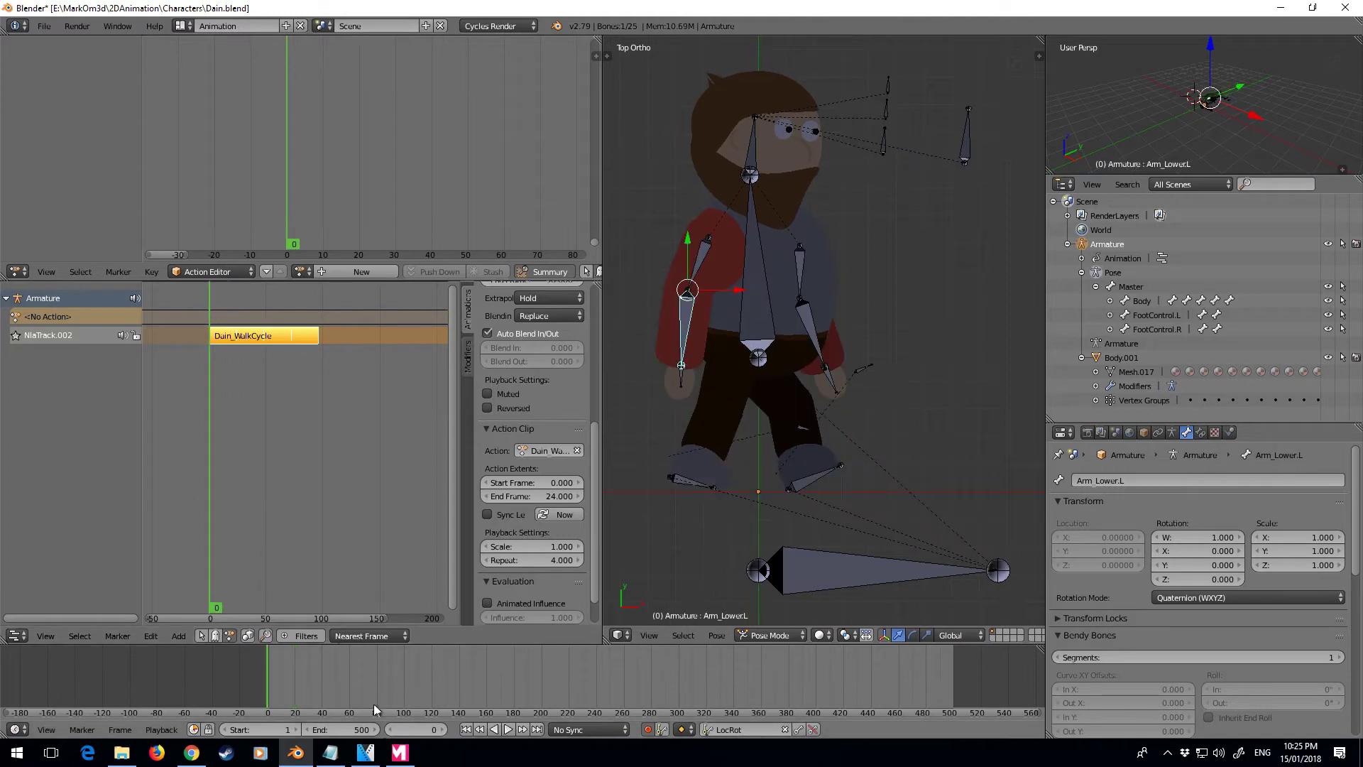
- Play the looped walk, then set the current frame to 89 and play from there
{"action": "left_click", "coordinate": [506, 729]}
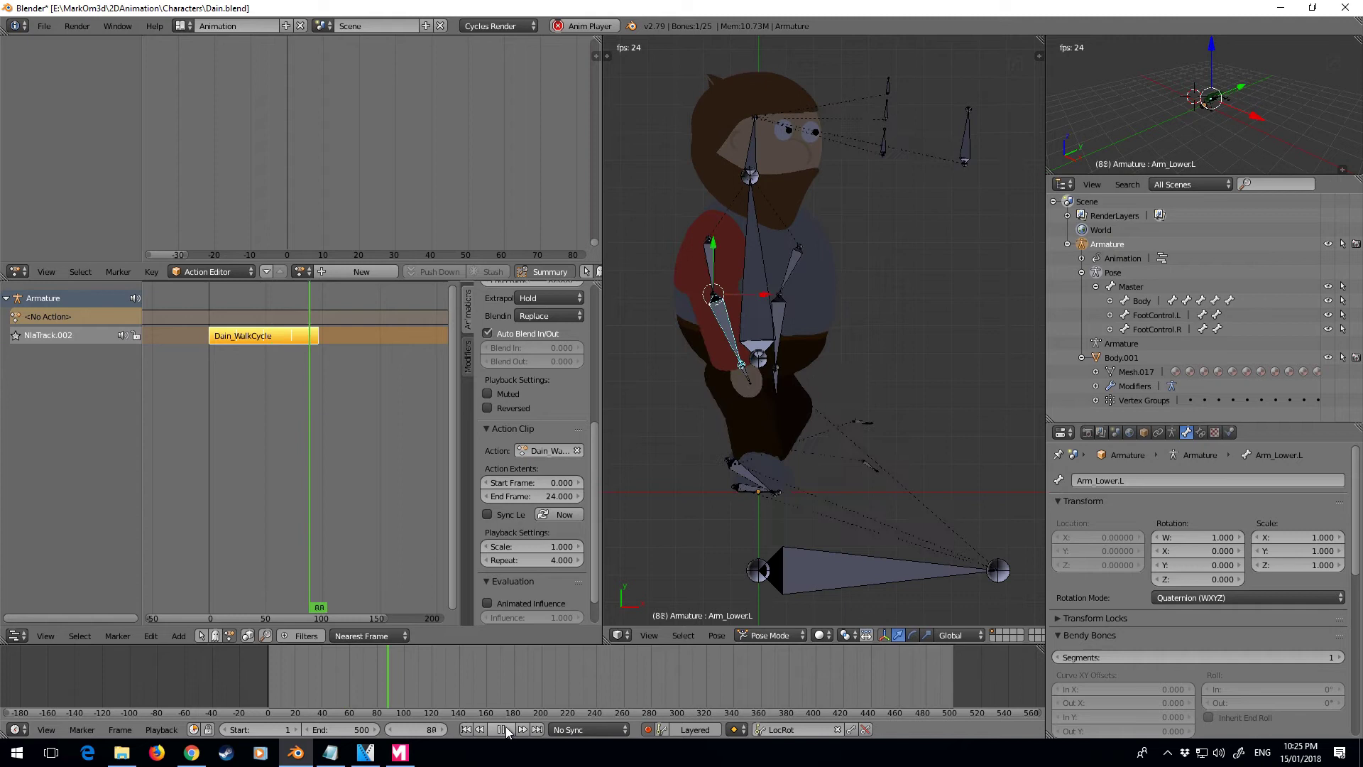
{"action": "left_click", "coordinate": [506, 729]}
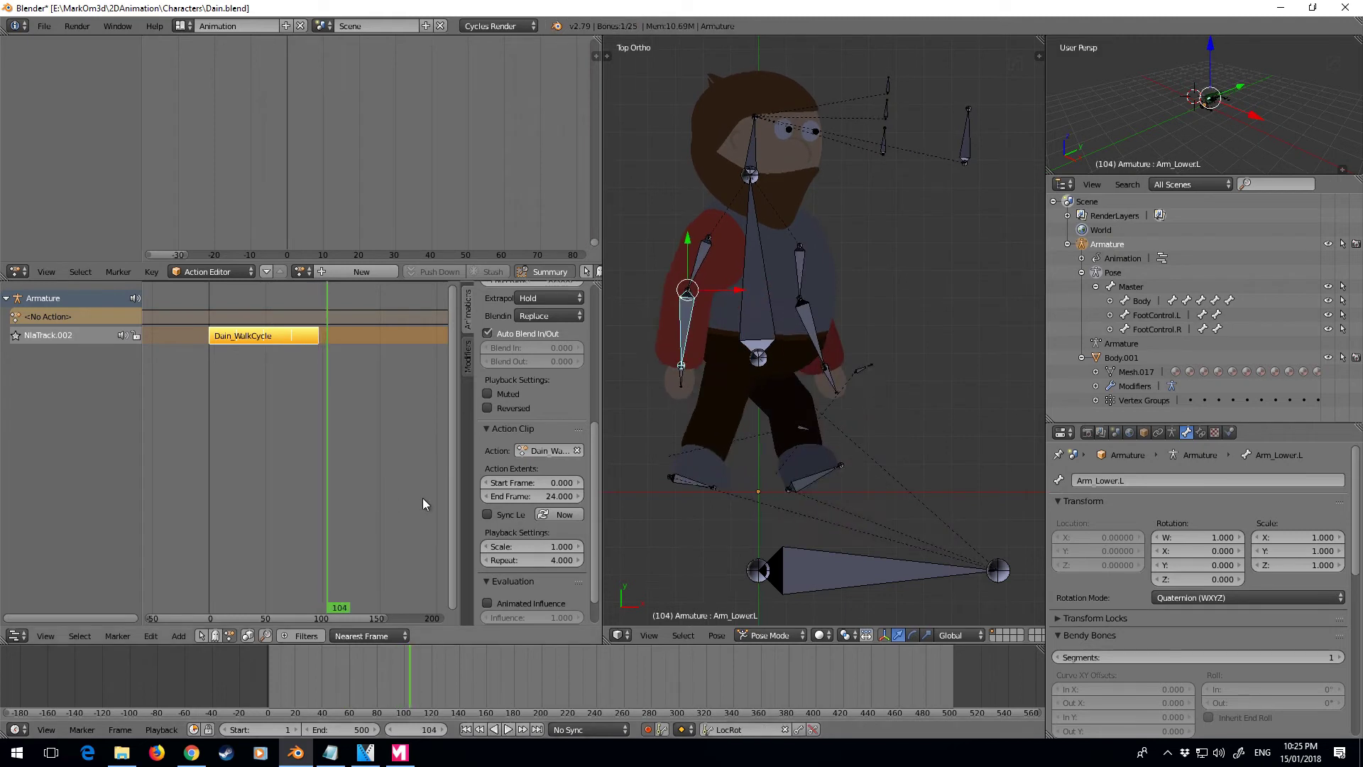
{"action": "middle_click_drag", "start_coordinate": [316, 364], "coordinate": [326, 365]}
{"action": "left_click", "coordinate": [319, 360]}
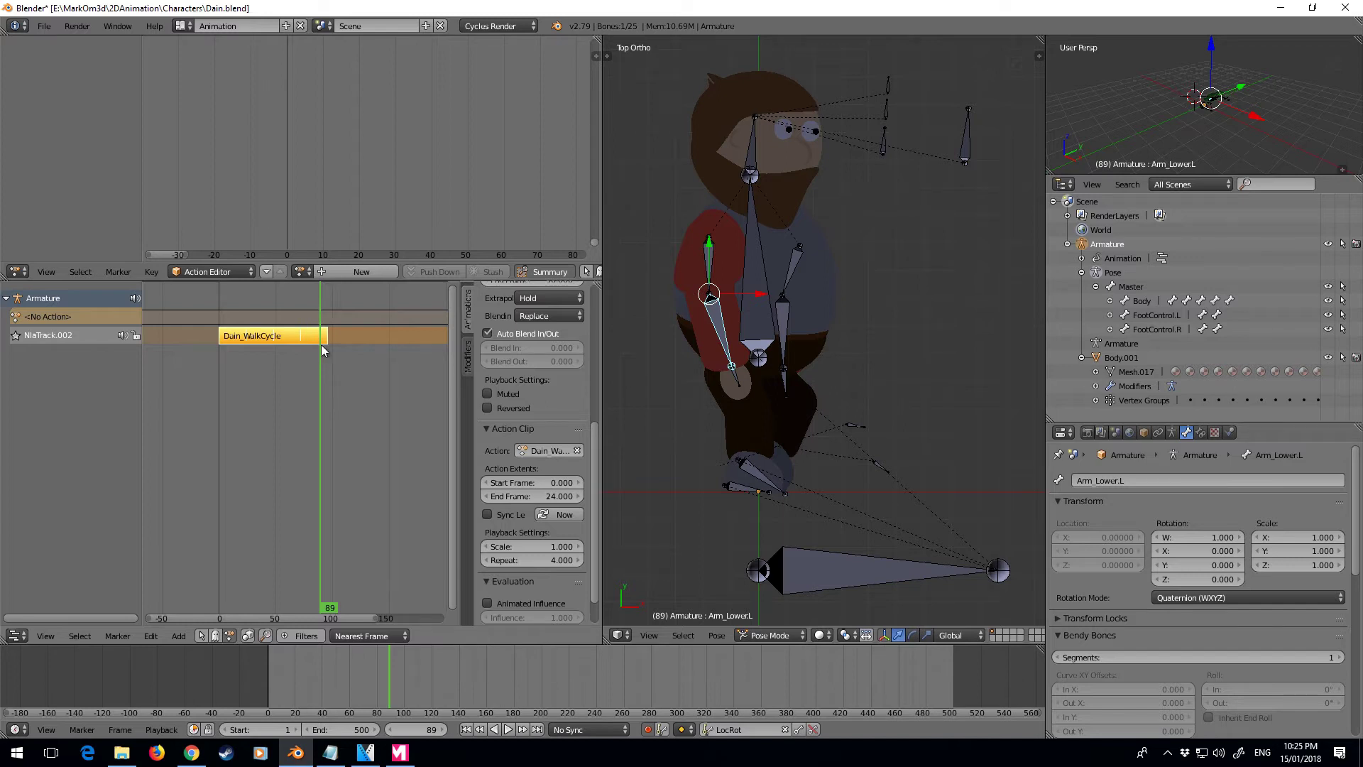
{"action": "scroll", "coordinate": [325, 345], "scroll_direction": "up", "scroll_amount": 3}
{"action": "key", "text": "alt+a"}
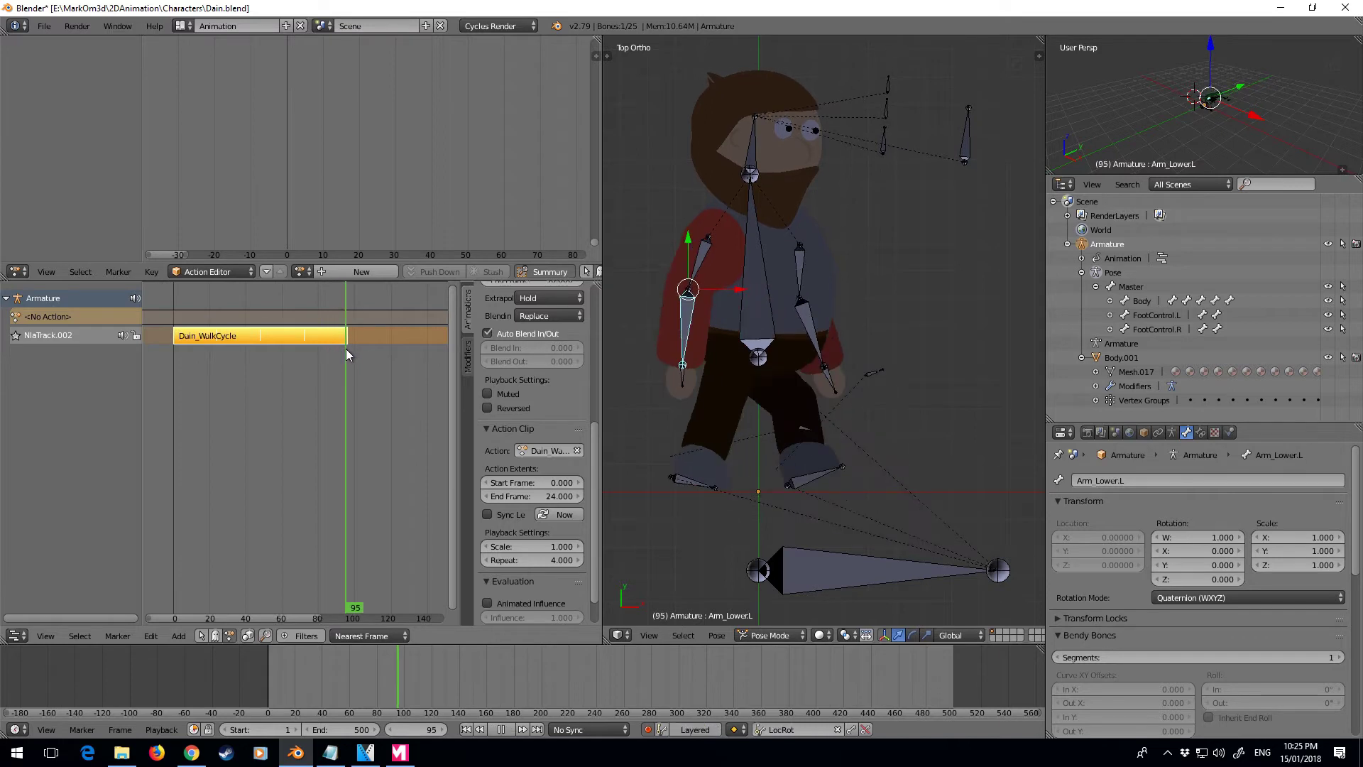
{"action": "key", "text": "alt+a"}
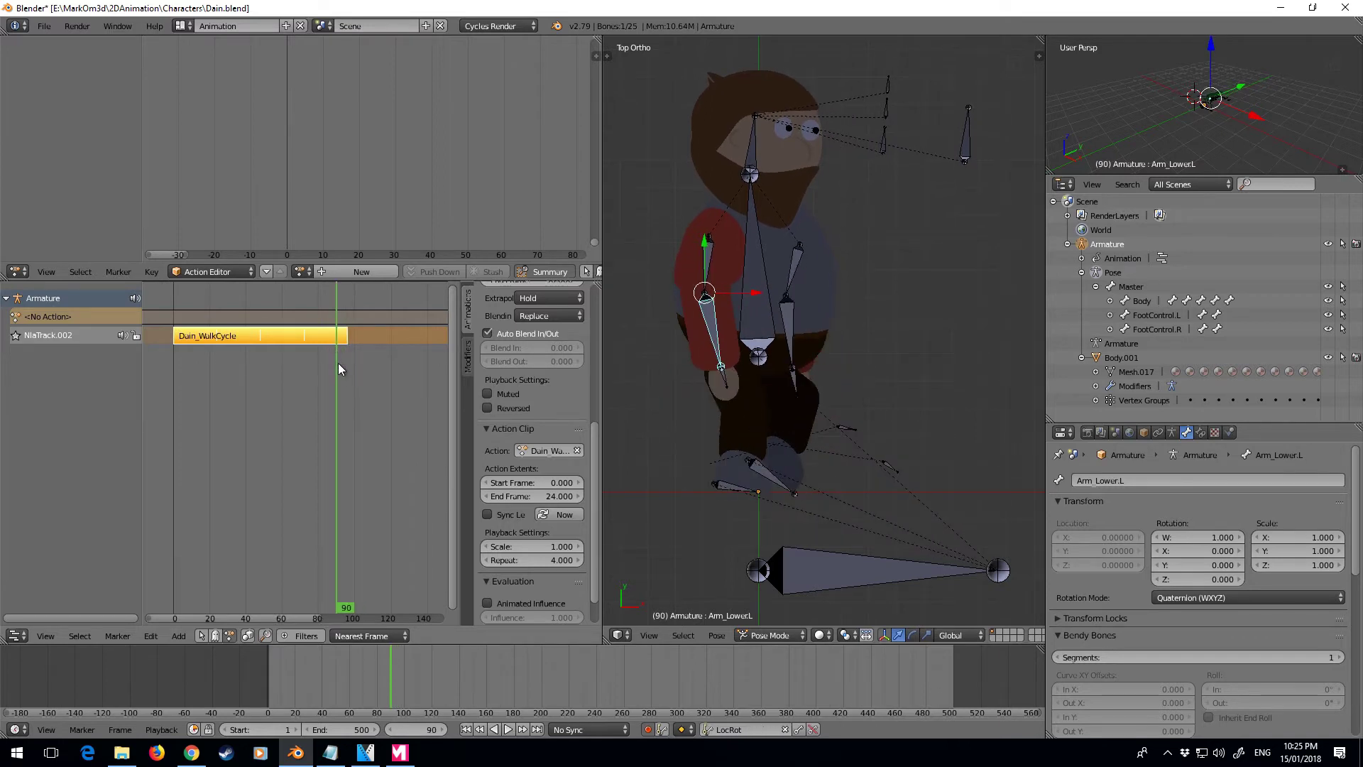
{"action": "scroll", "coordinate": [338, 364], "scroll_direction": "down", "scroll_amount": 1}
- Add Dain_Standing as a strip on a new track and preview the walk-to-stand transition
{"action": "key", "text": "shift+a"}
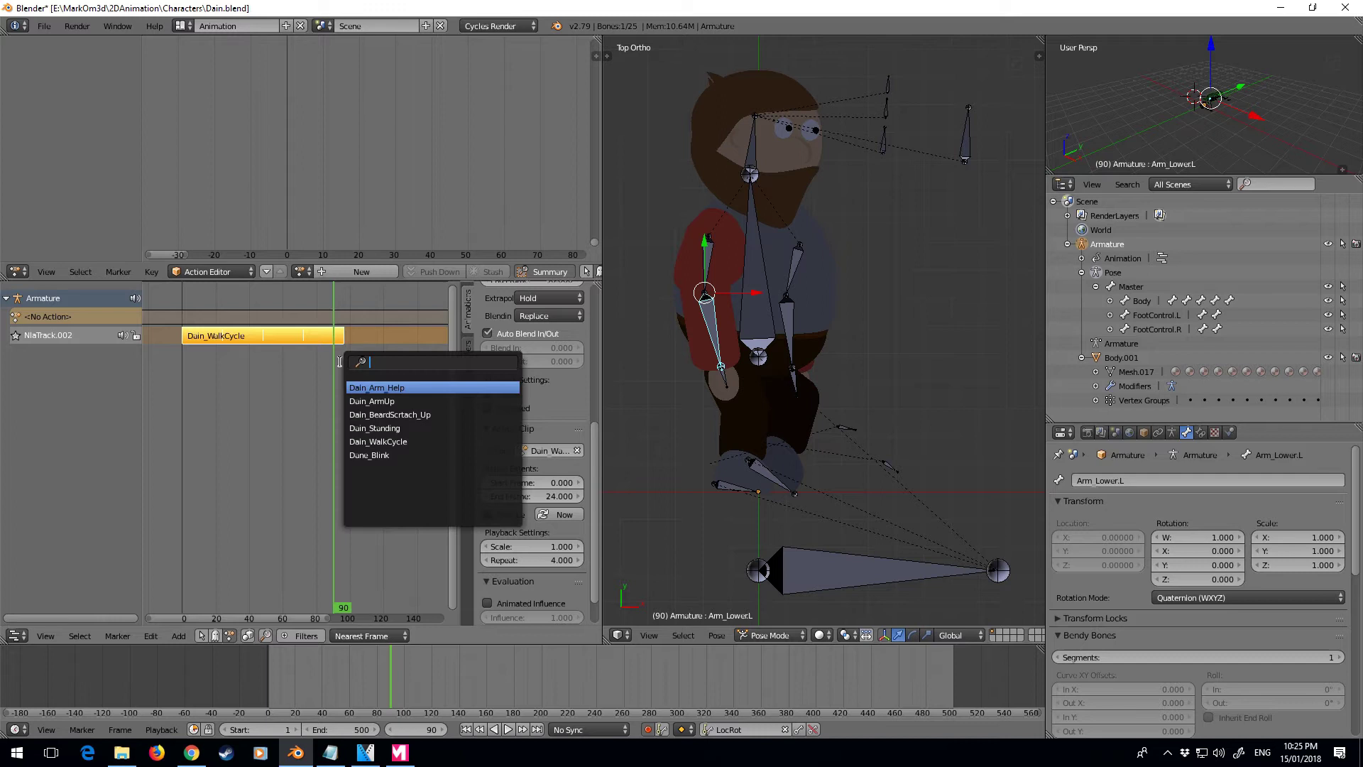
{"action": "left_click", "coordinate": [376, 428]}
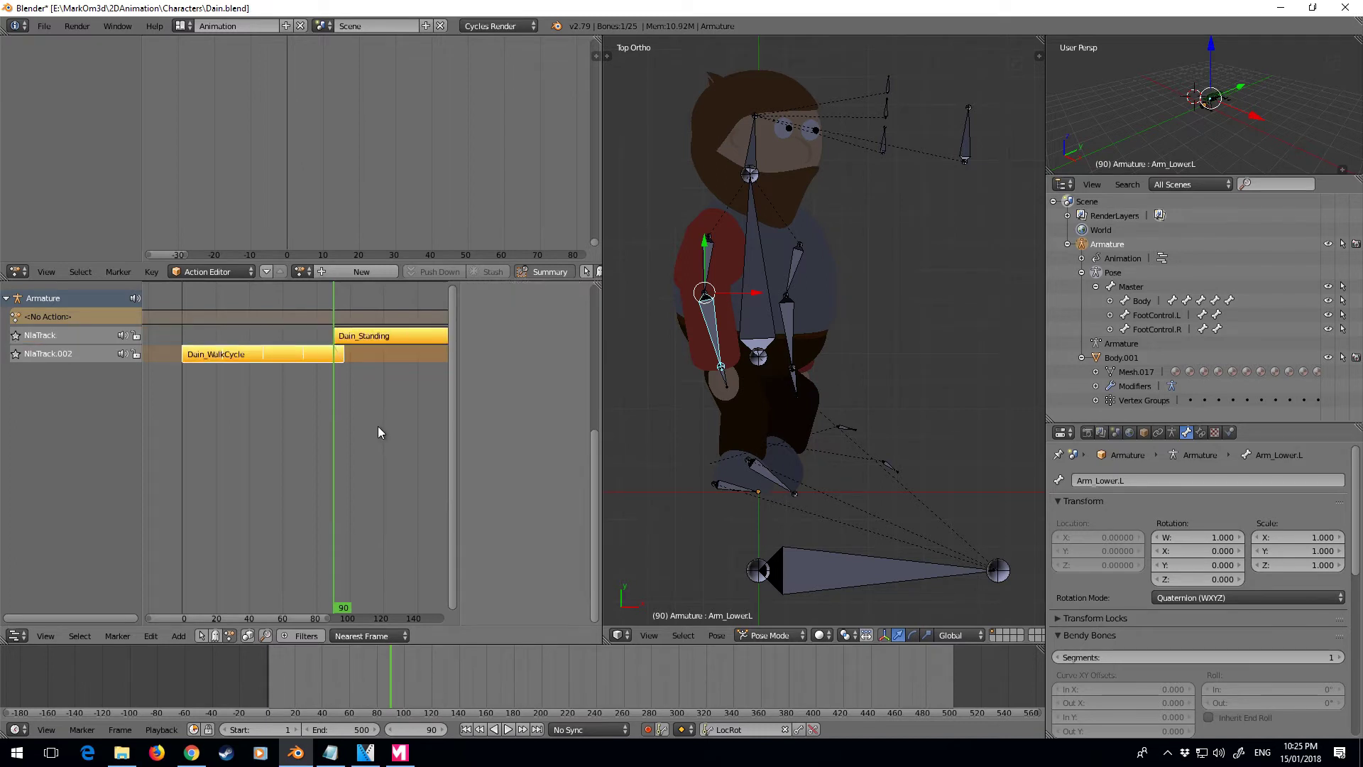
{"action": "left_click", "coordinate": [346, 339]}
{"action": "key", "text": "n"}
{"action": "key", "text": "alt+a"}
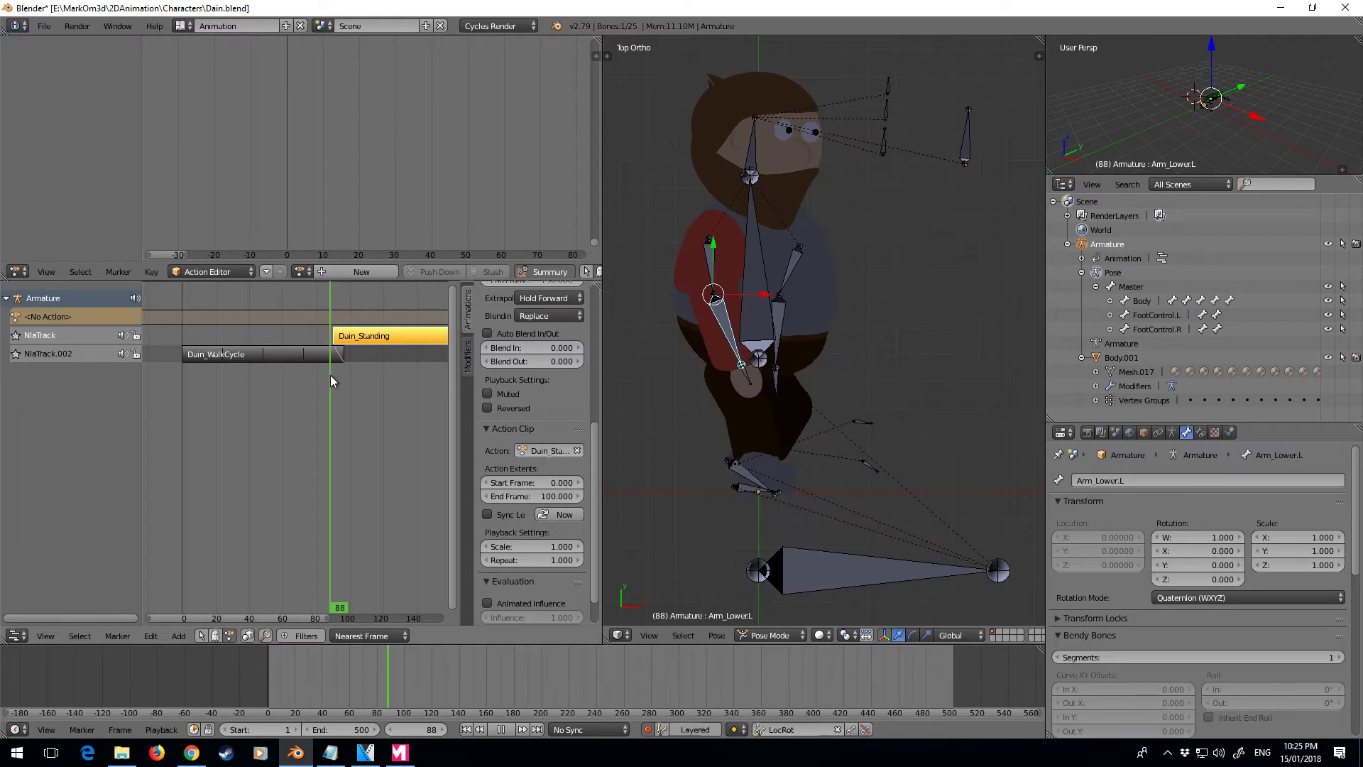
{"action": "key", "text": "alt+a"}
- Enable Auto Blend In/Out on the Dain_Standing strip and replay from frame 64
{"action": "scroll", "coordinate": [505, 480], "scroll_direction": "down", "scroll_amount": 2}
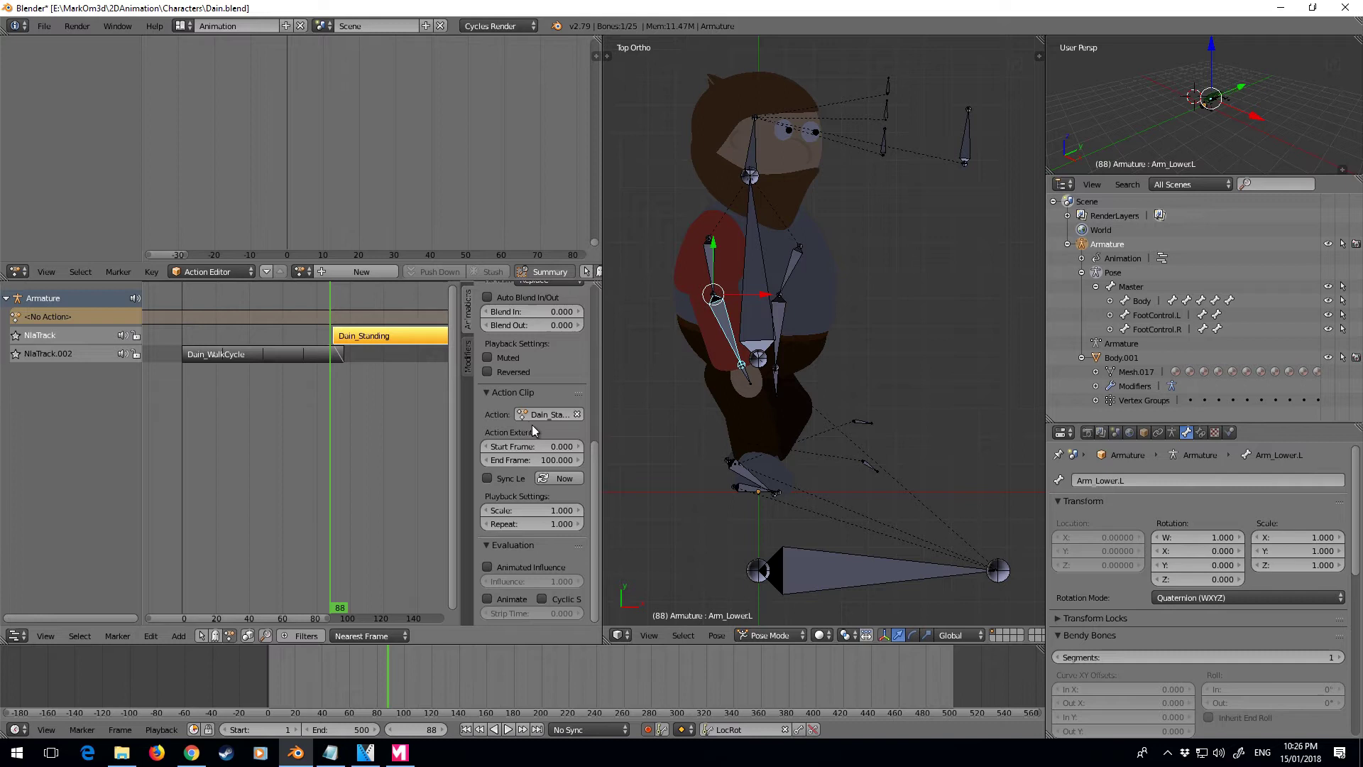
{"action": "scroll", "coordinate": [534, 430], "scroll_direction": "up", "scroll_amount": 5}
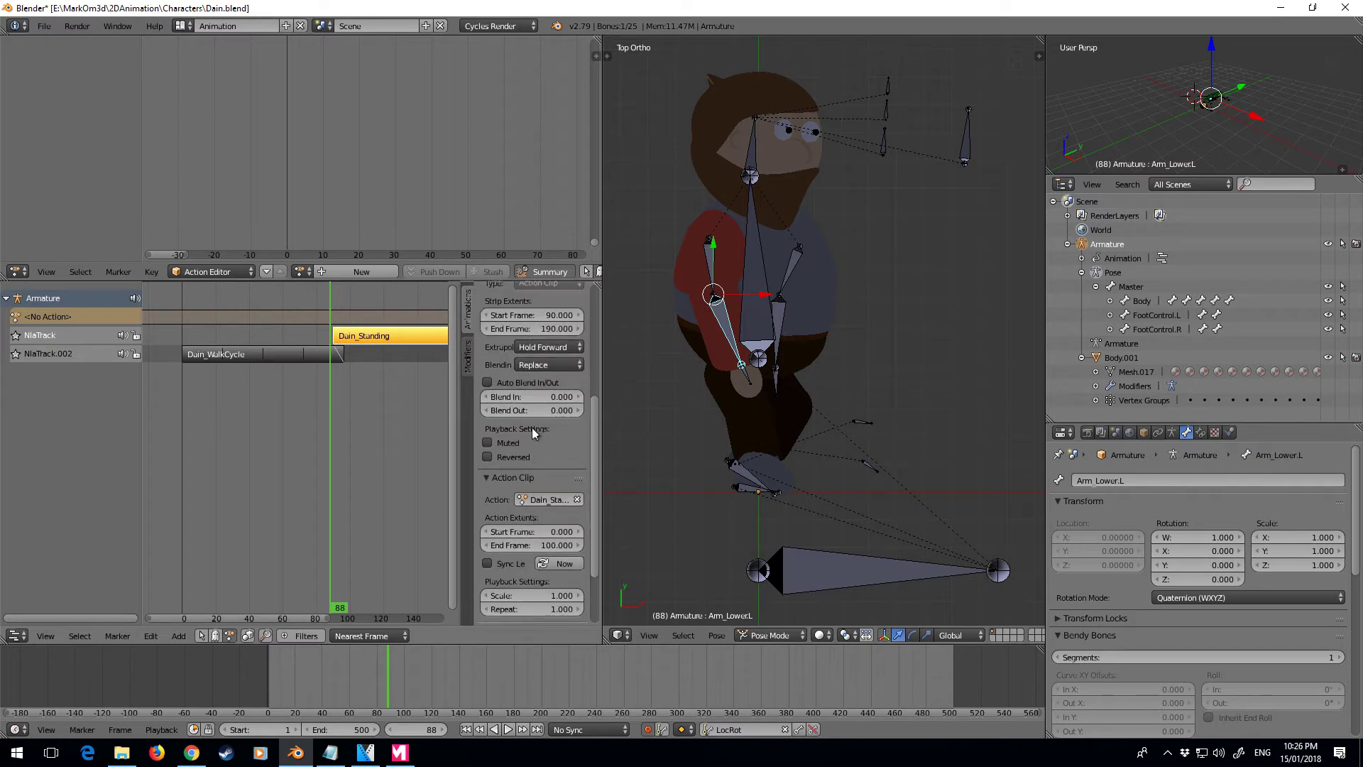
{"action": "left_click", "coordinate": [485, 384]}
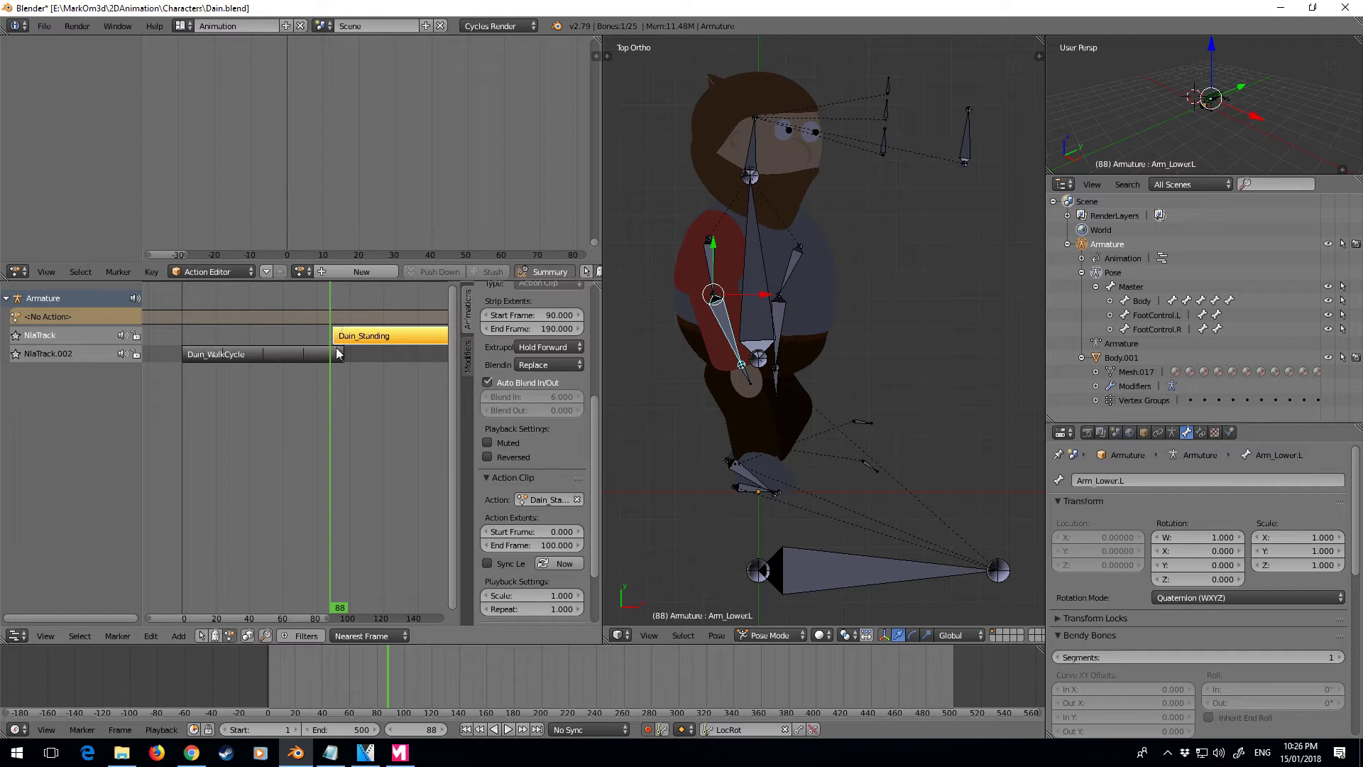
{"action": "key", "text": "Left"}
{"action": "key", "text": "Left"}
{"action": "key", "text": "Left"}
{"action": "key", "text": "Left"}
{"action": "key", "text": "Left"}
{"action": "key", "text": "Left"}
{"action": "key", "text": "Left"}
{"action": "key", "text": "Left"}
{"action": "key", "text": "Left"}
{"action": "key", "text": "Left"}
{"action": "key", "text": "Left"}
{"action": "key", "text": "Left"}
{"action": "key", "text": "Left"}
{"action": "key", "text": "Left"}
{"action": "key", "text": "Left"}
{"action": "key", "text": "Left"}
{"action": "key", "text": "Left"}
{"action": "key", "text": "Left"}
{"action": "key", "text": "Left"}
{"action": "key", "text": "Left"}
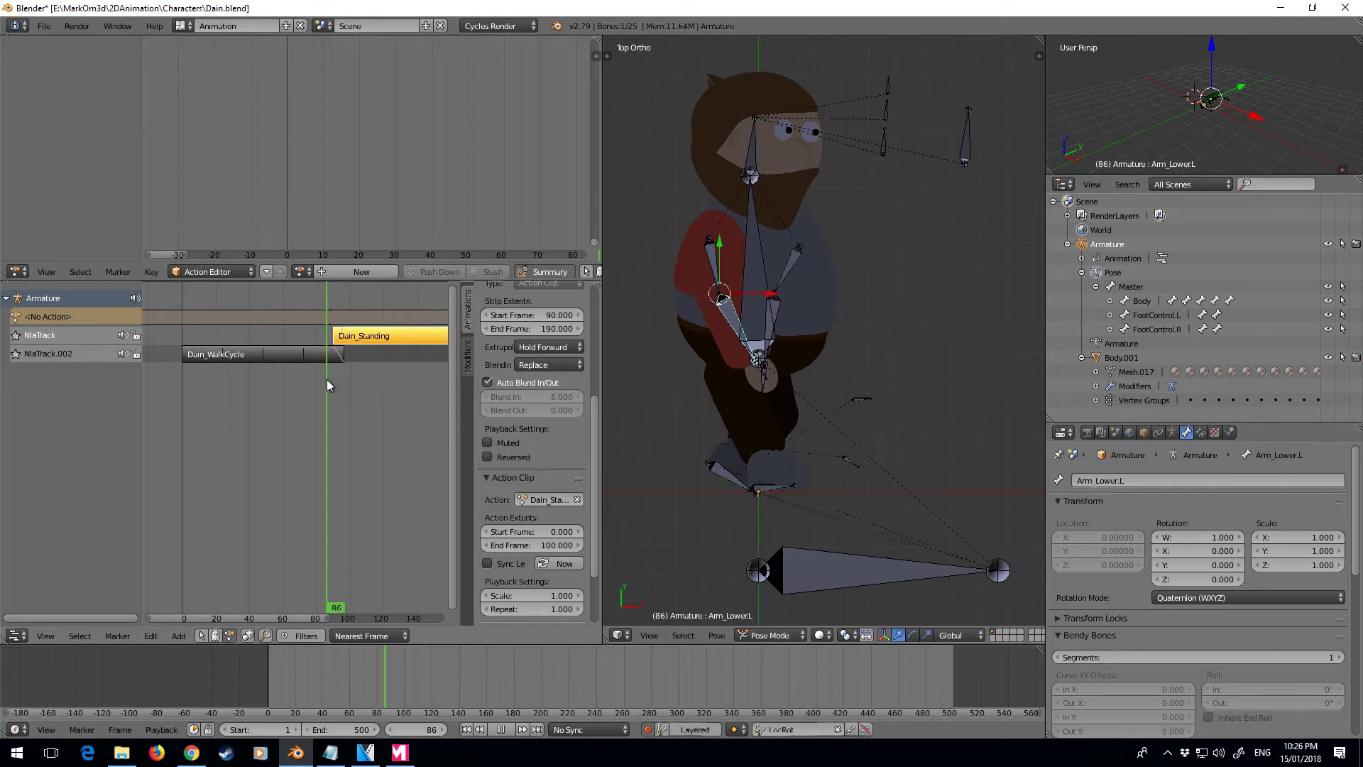
{"action": "left_click", "coordinate": [507, 729]}
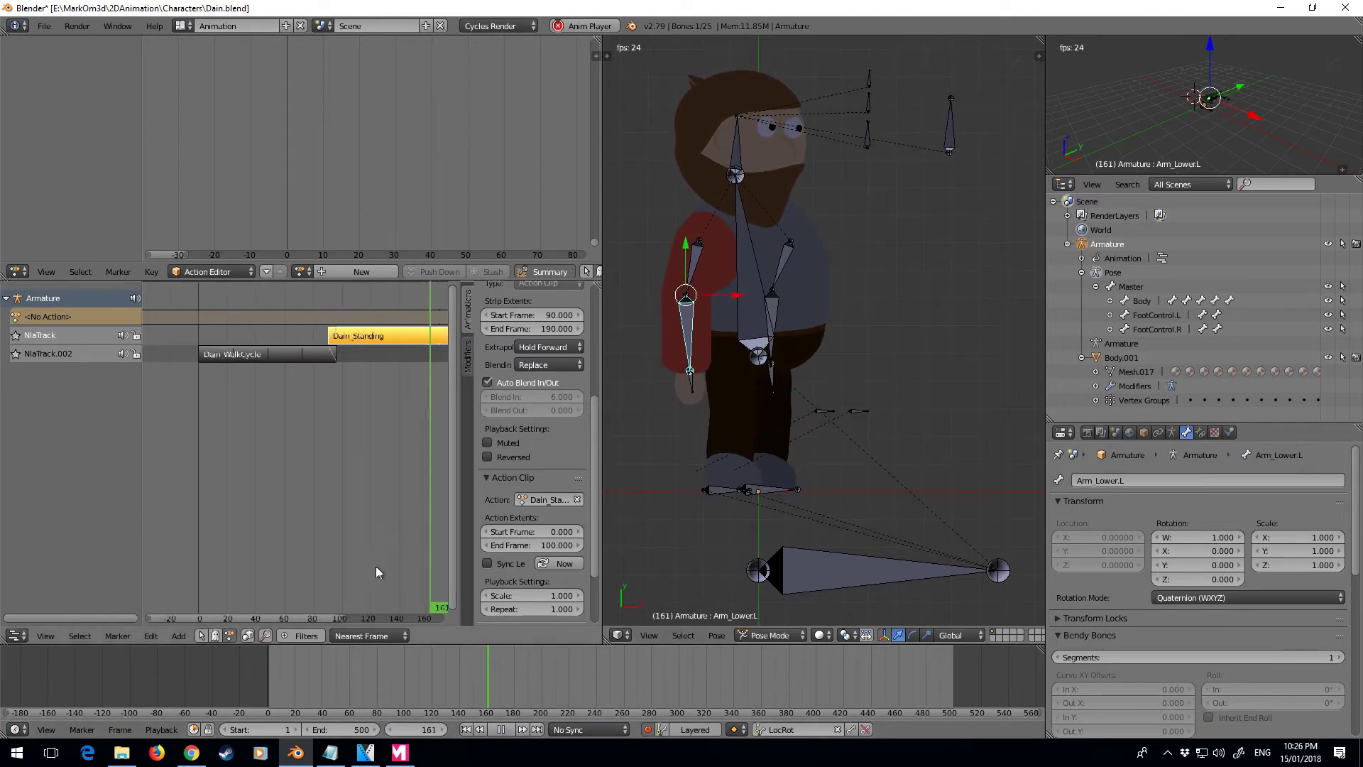
{"action": "left_click", "coordinate": [503, 727]}
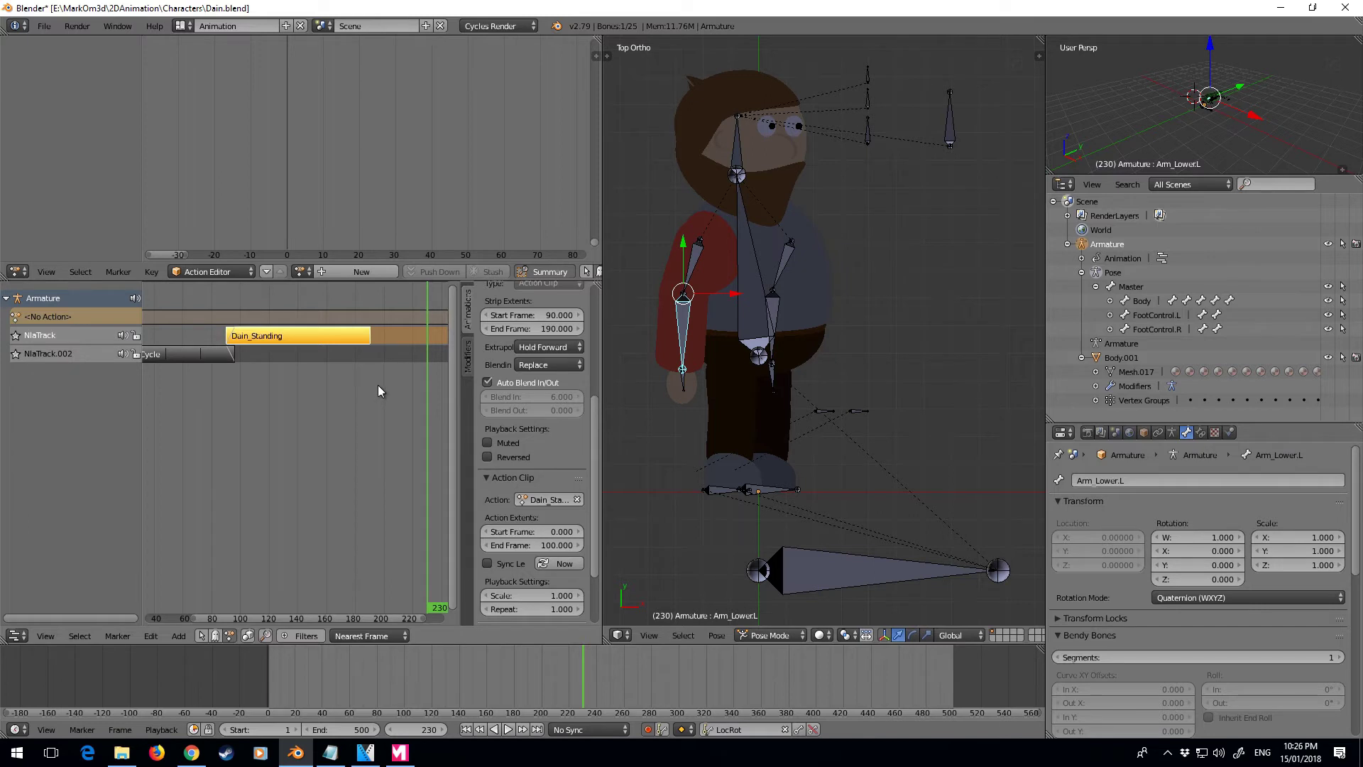
- Add the Dain_BeardScratch action as a strip on a new track at frame 183
{"action": "left_click_drag", "start_coordinate": [363, 362], "coordinate": [360, 359]}
{"action": "key", "text": "shift+a"}
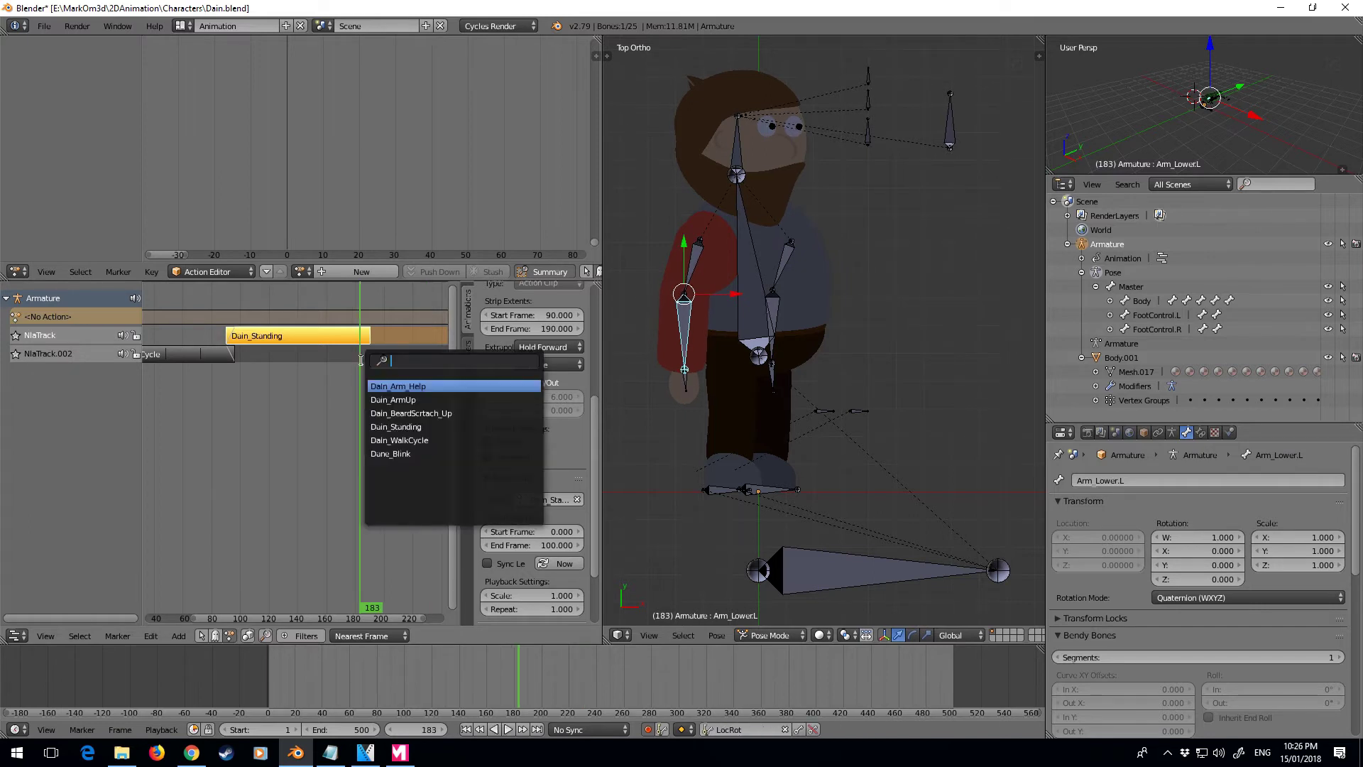
{"action": "left_click", "coordinate": [401, 414]}
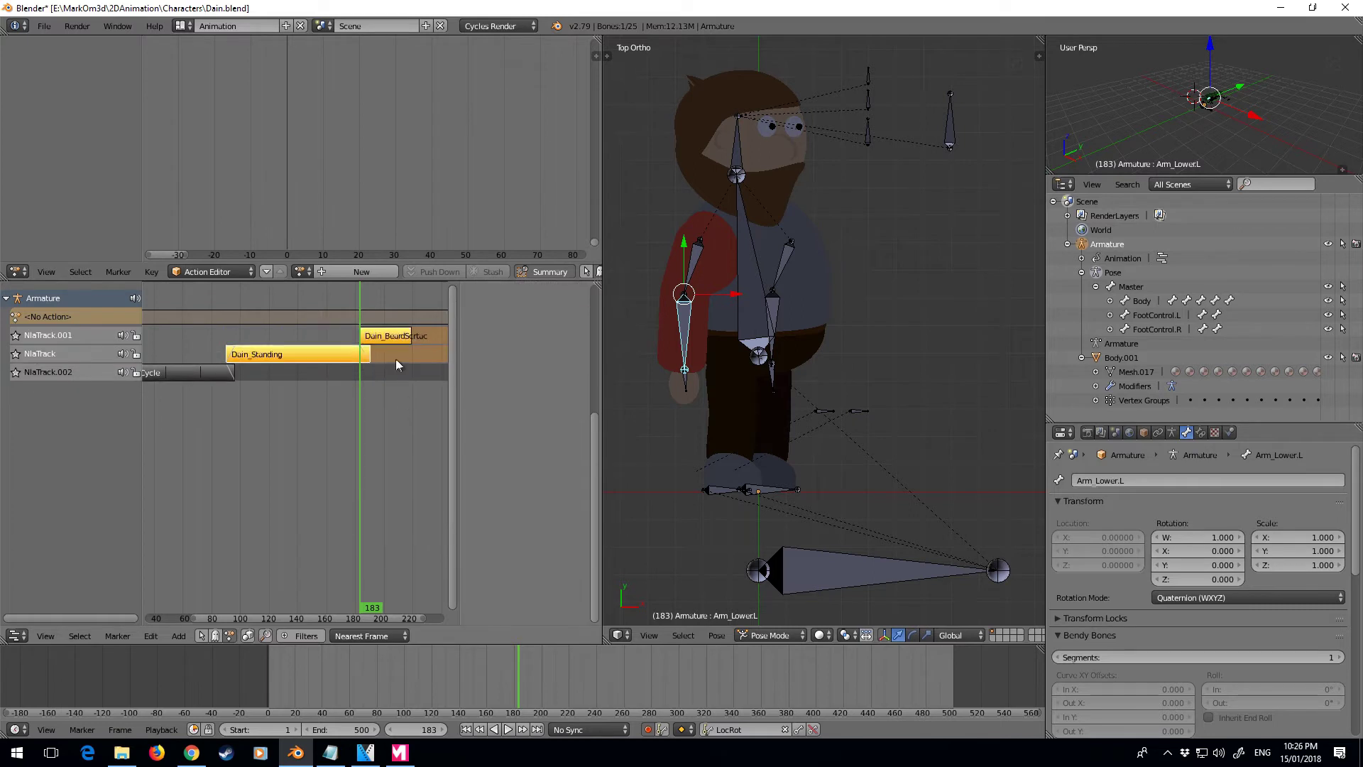
{"action": "key", "text": "alt+a"}
- Enable Auto Blend In/Out on the beard-scratch strip and scrub through to check the arm rising
{"action": "right_click", "coordinate": [389, 337]}
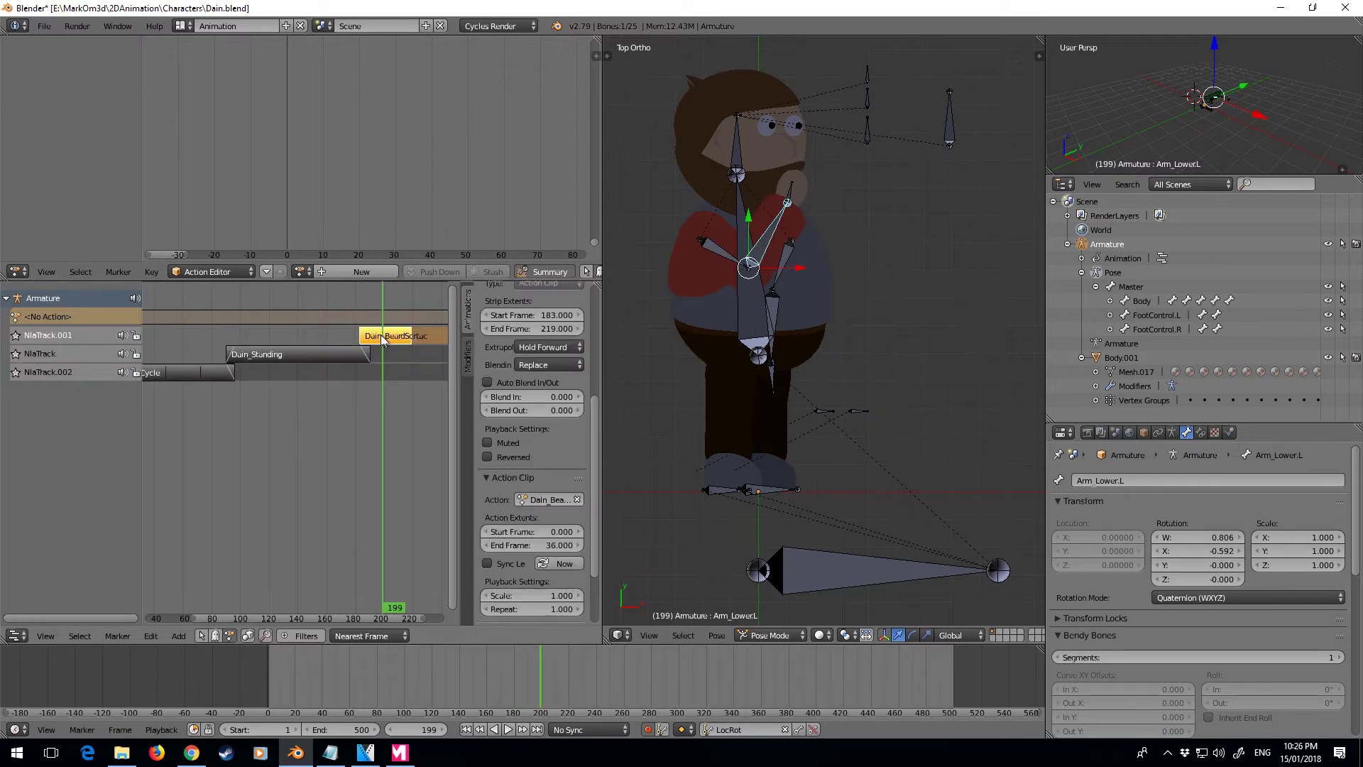
{"action": "right_click", "coordinate": [313, 357]}
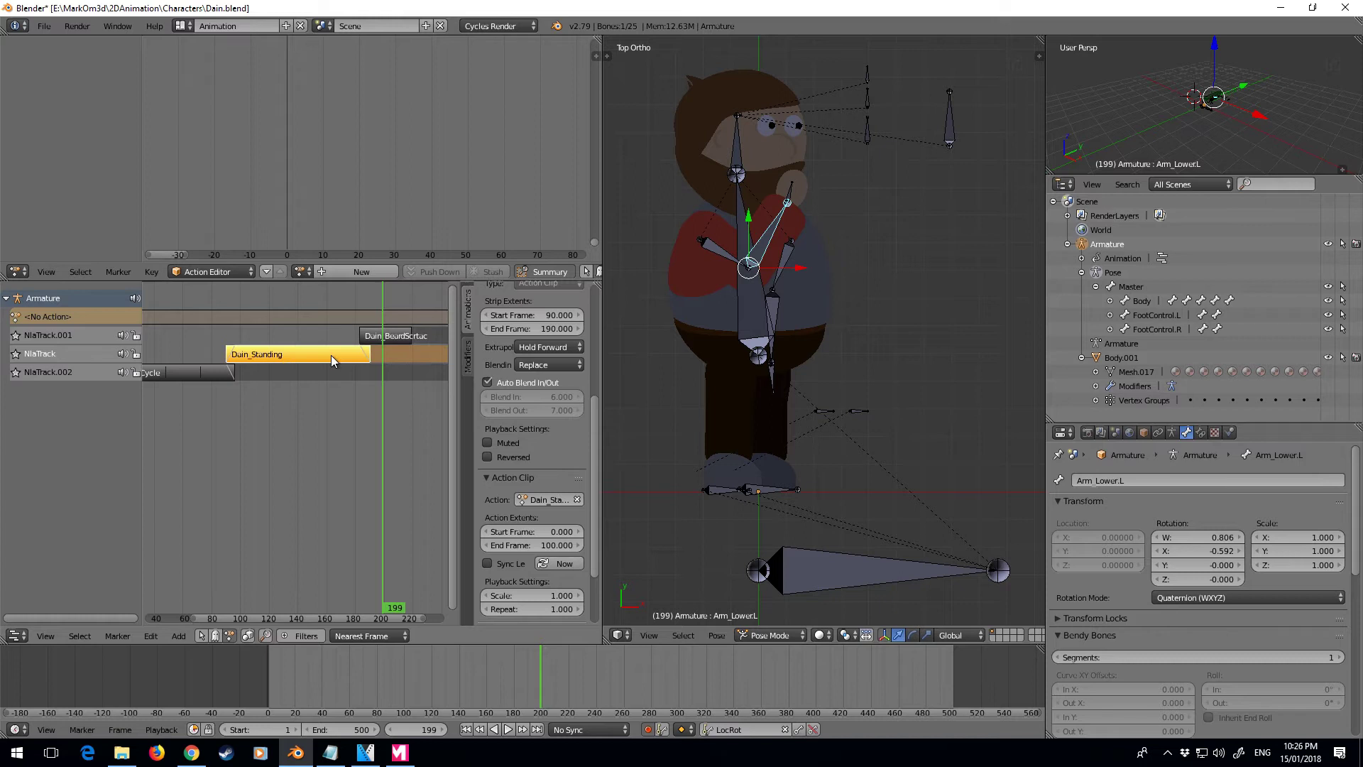
{"action": "right_click", "coordinate": [393, 338]}
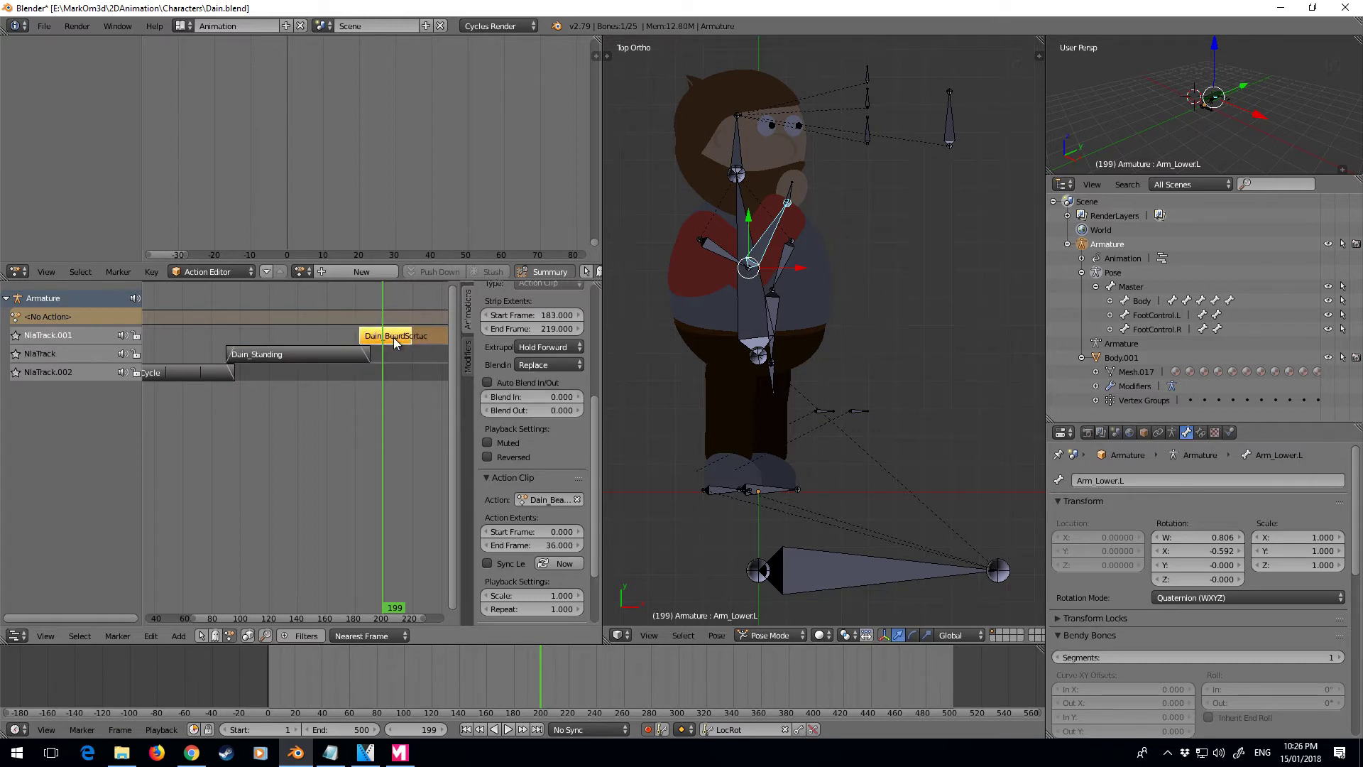
{"action": "left_click", "coordinate": [488, 382]}
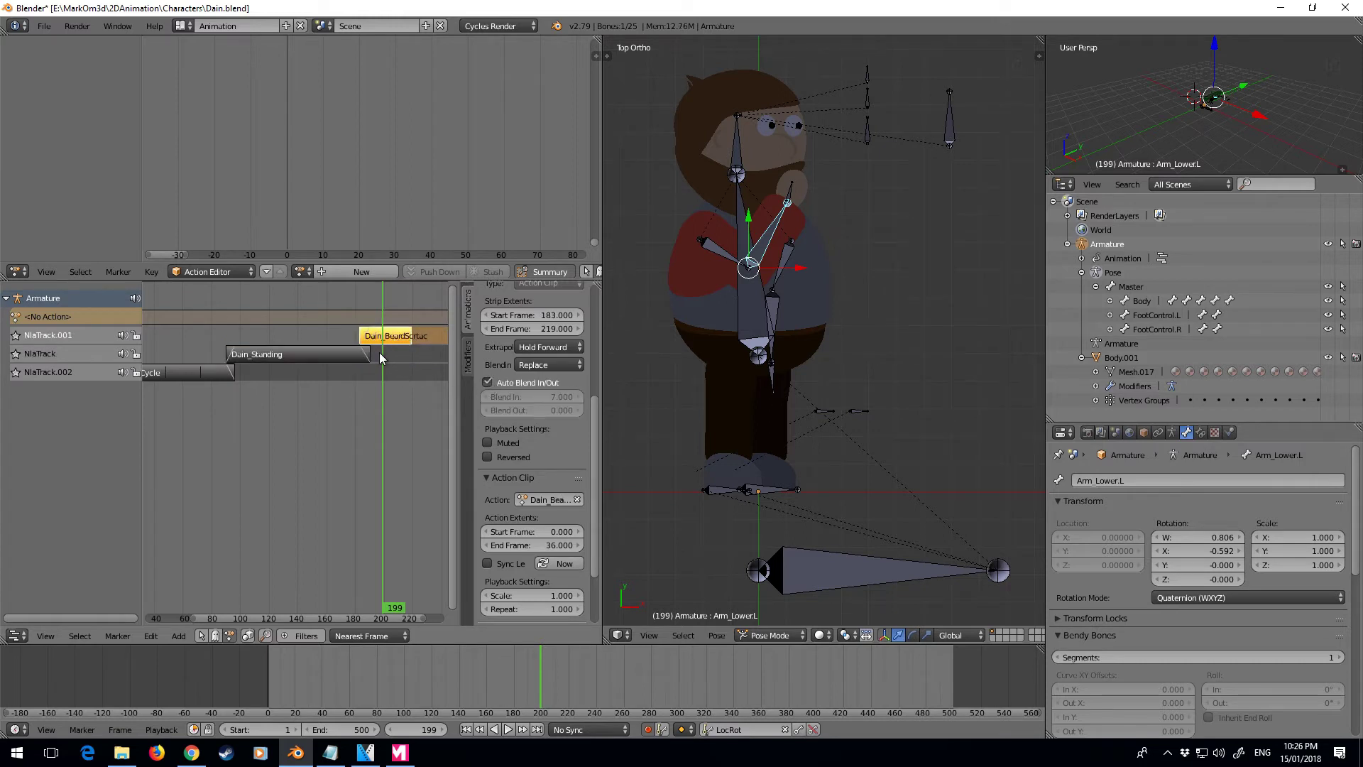
{"action": "mouse_move", "coordinate": [382, 353]}
{"action": "left_mouse_down"}
{"action": "mouse_move", "coordinate": [356, 353]}
{"action": "mouse_move", "coordinate": [386, 352]}
{"action": "left_mouse_up"}
{"action": "middle_click_drag", "start_coordinate": [386, 353], "coordinate": [335, 334]}
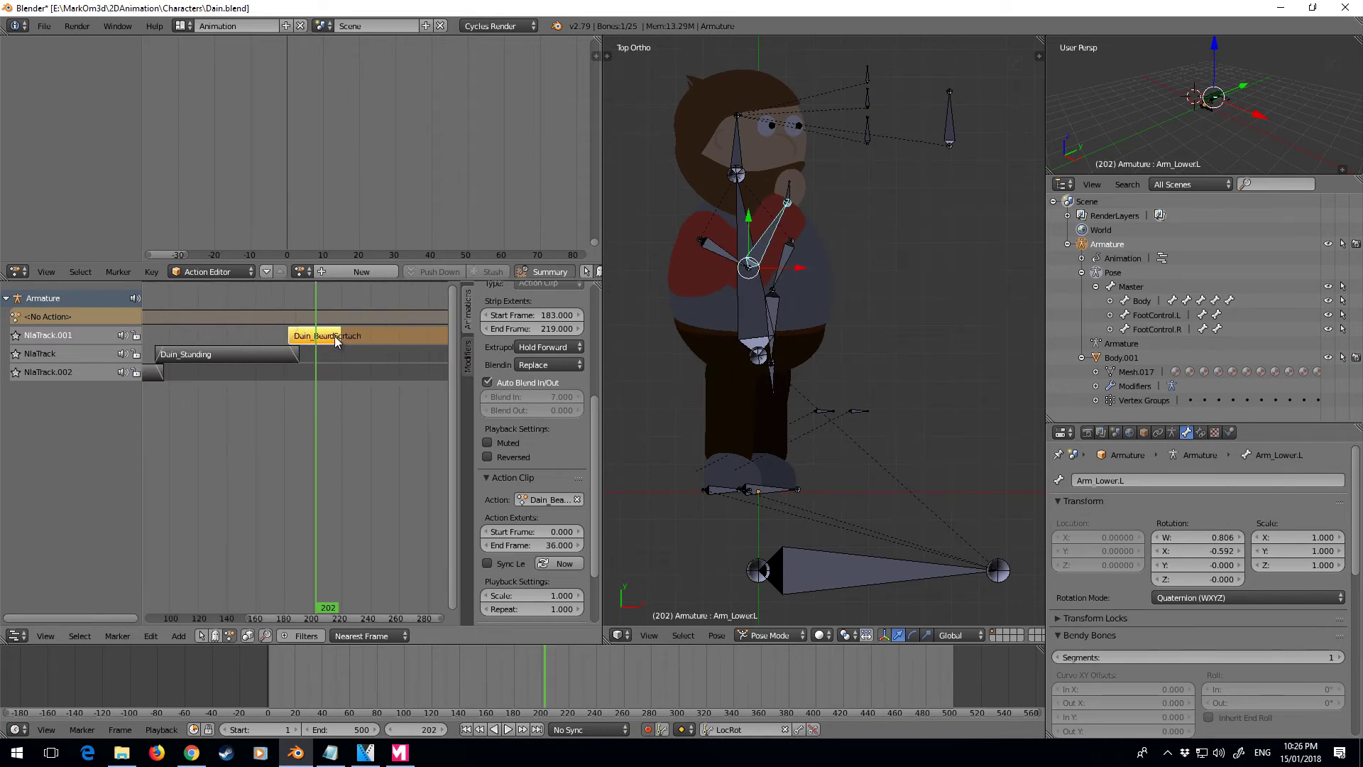
{"action": "key", "text": "alt+a"}
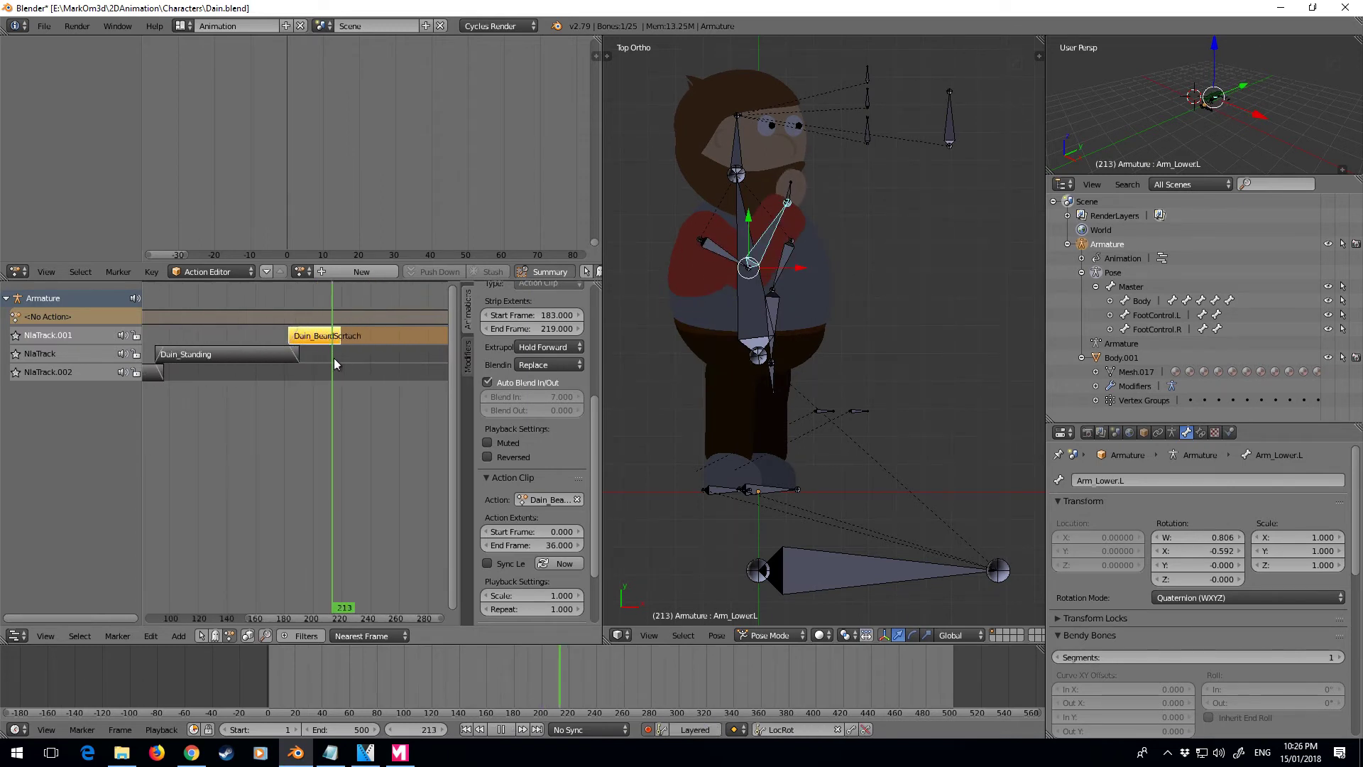
{"action": "left_click_drag", "start_coordinate": [343, 359], "coordinate": [287, 365]}
- Place a reversed duplicate of the beard-scratch strip at frames 219–255
{"action": "key", "text": "alt+a"}
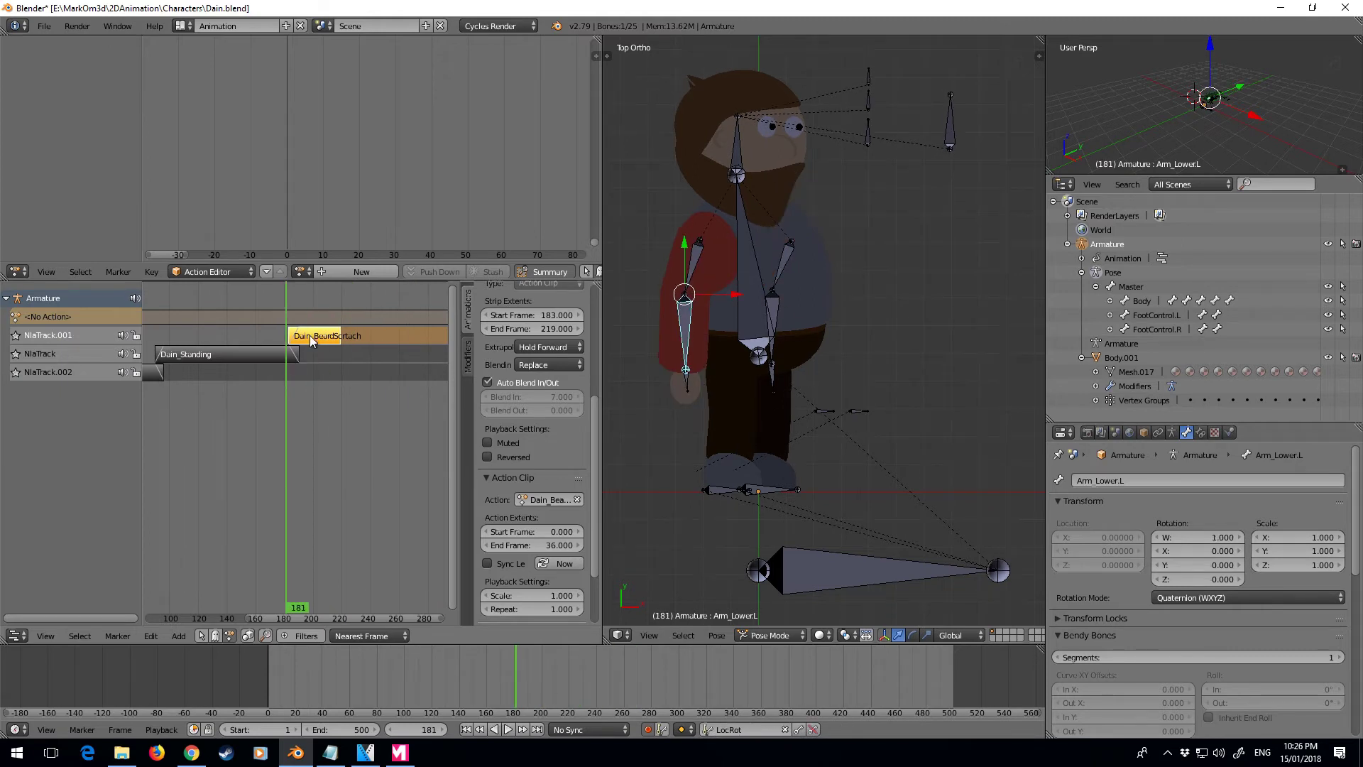
{"action": "left_click", "coordinate": [338, 346]}
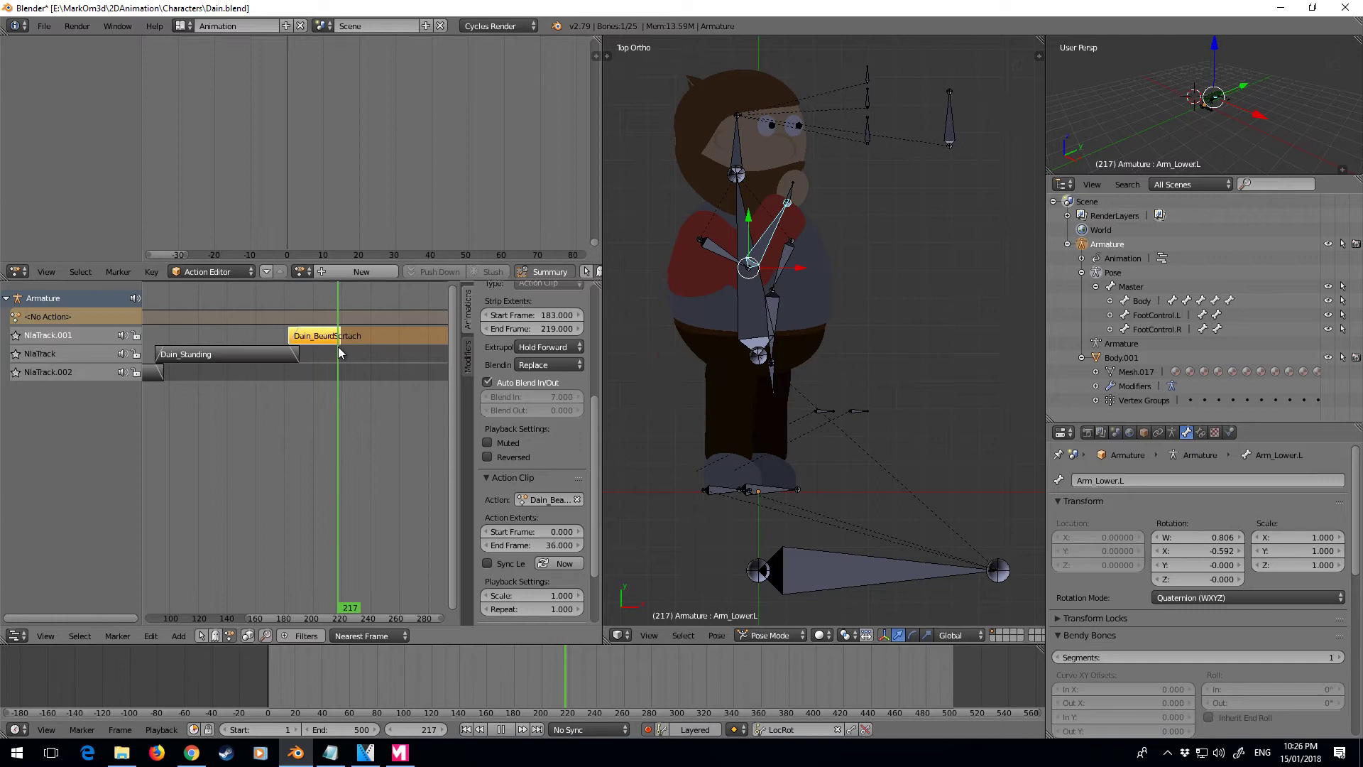
{"action": "key", "text": "shift+d"}
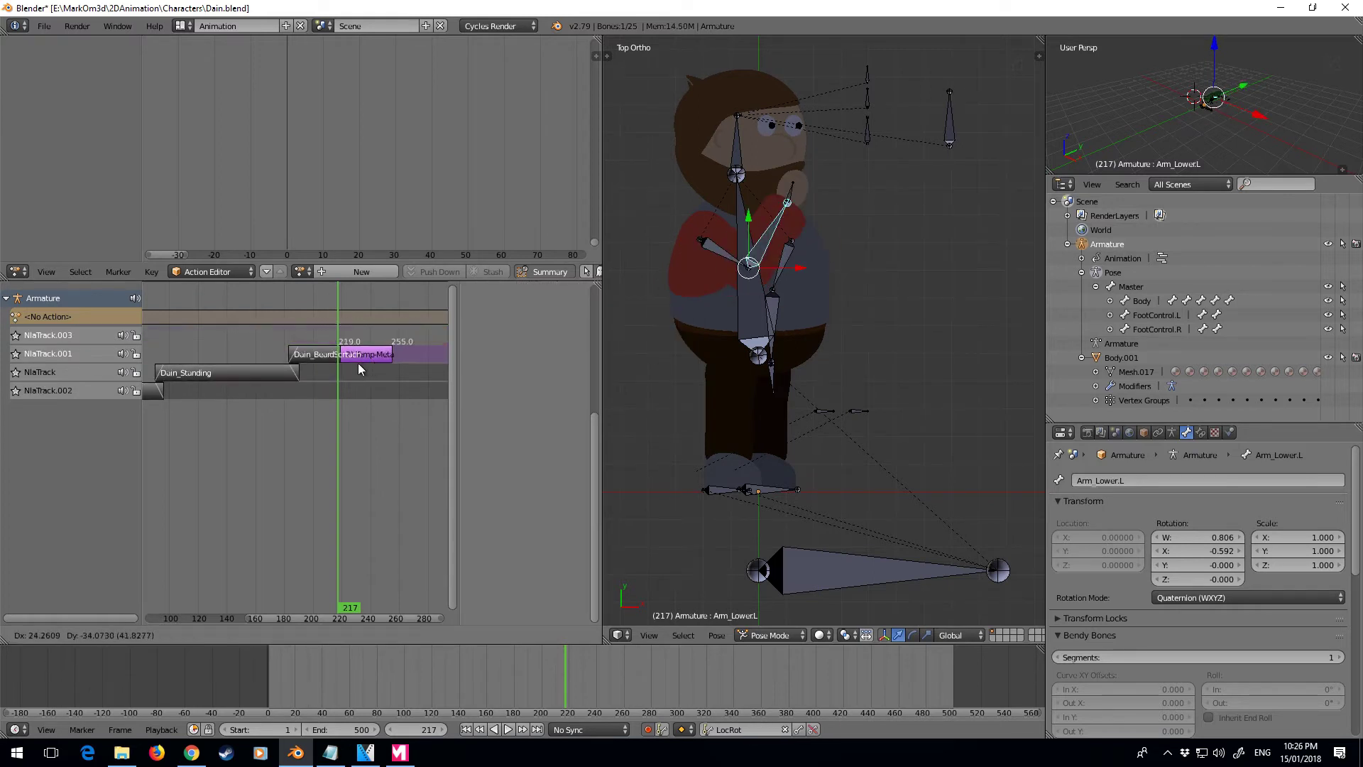
{"action": "left_click", "coordinate": [358, 364]}
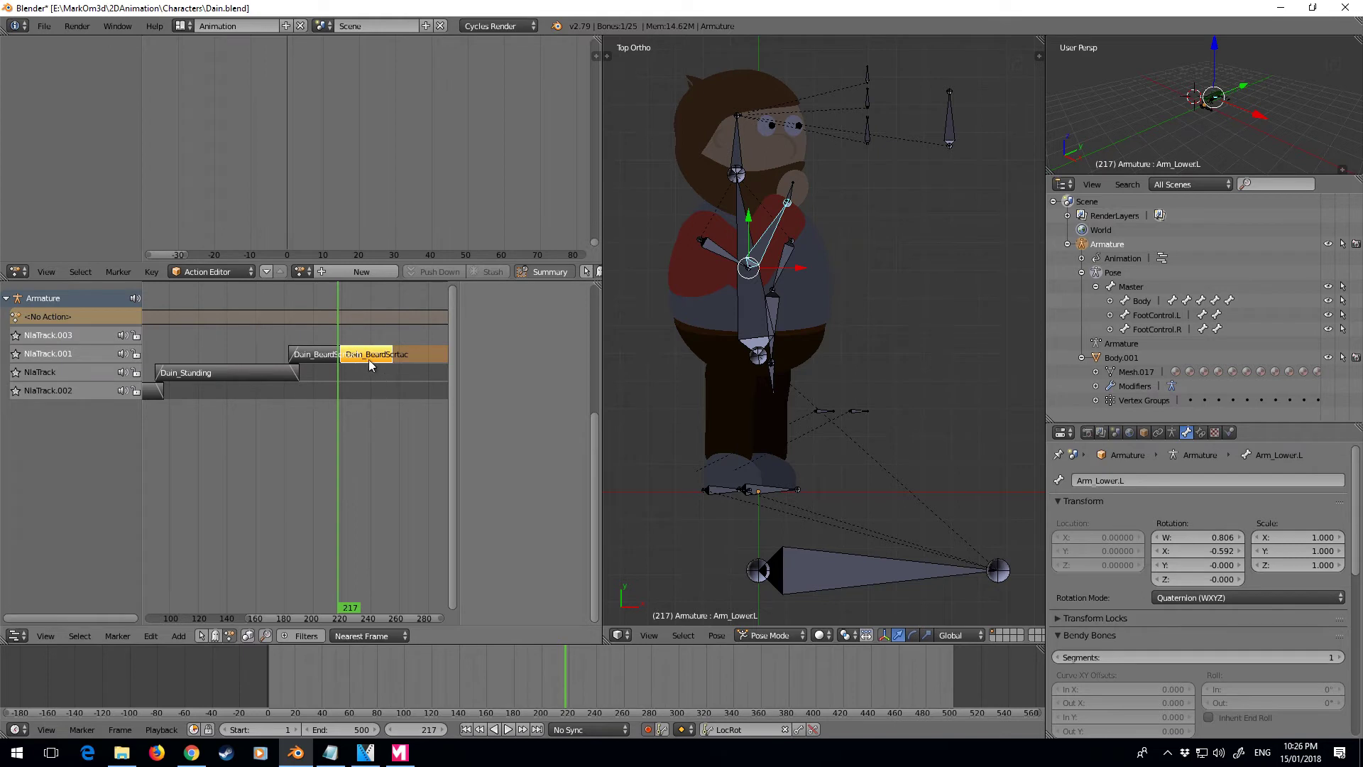
{"action": "key", "text": "n"}
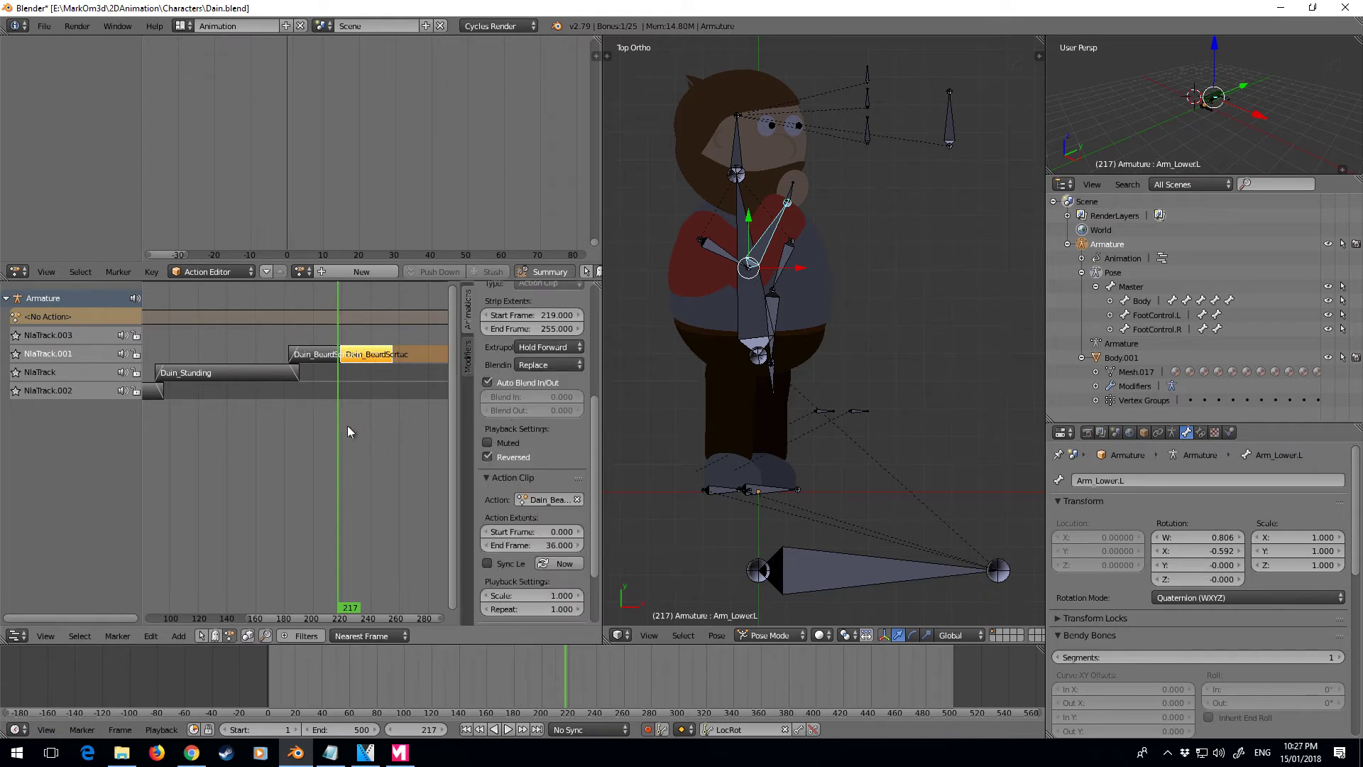
- Play from frame 153 to 282 to check the arm lowering back down
{"action": "left_click_drag", "start_coordinate": [305, 429], "coordinate": [246, 426]}
{"action": "left_click", "coordinate": [508, 729]}
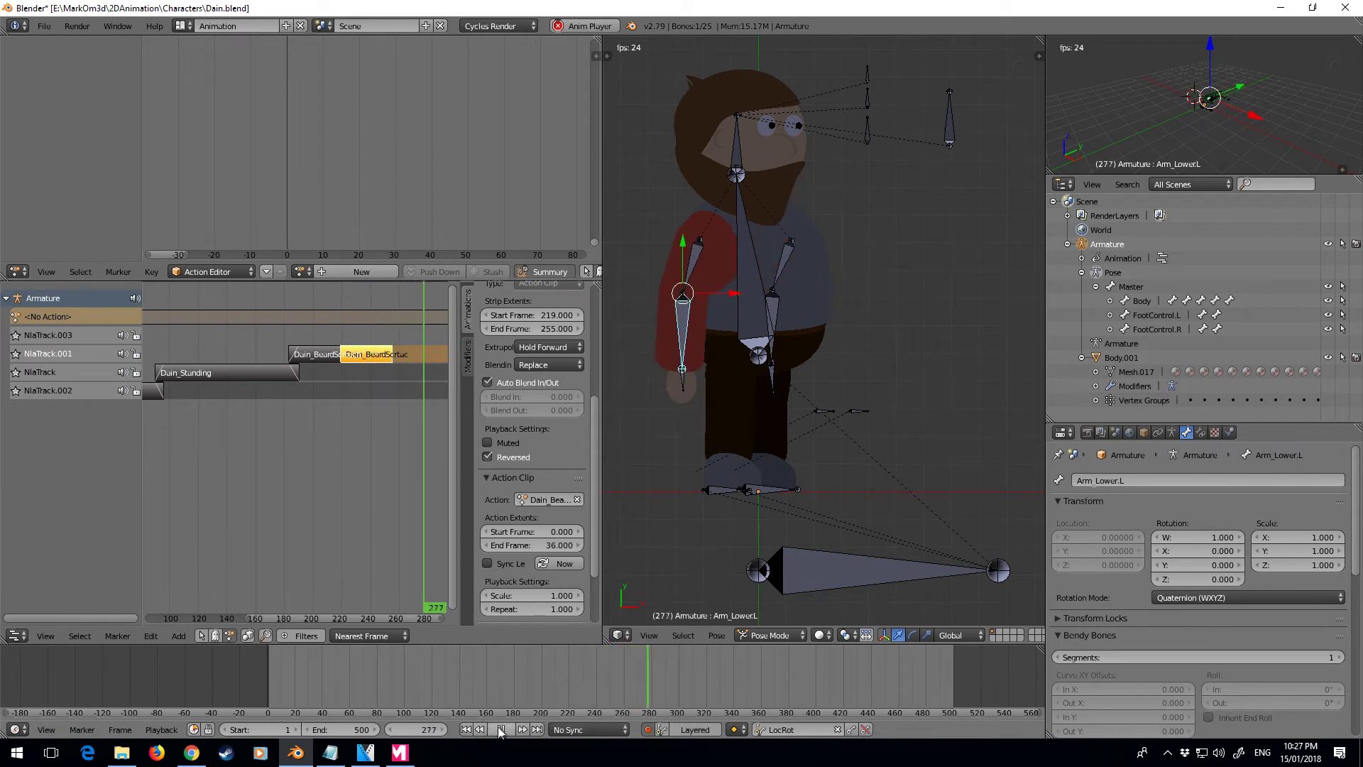
{"action": "left_click", "coordinate": [500, 729]}
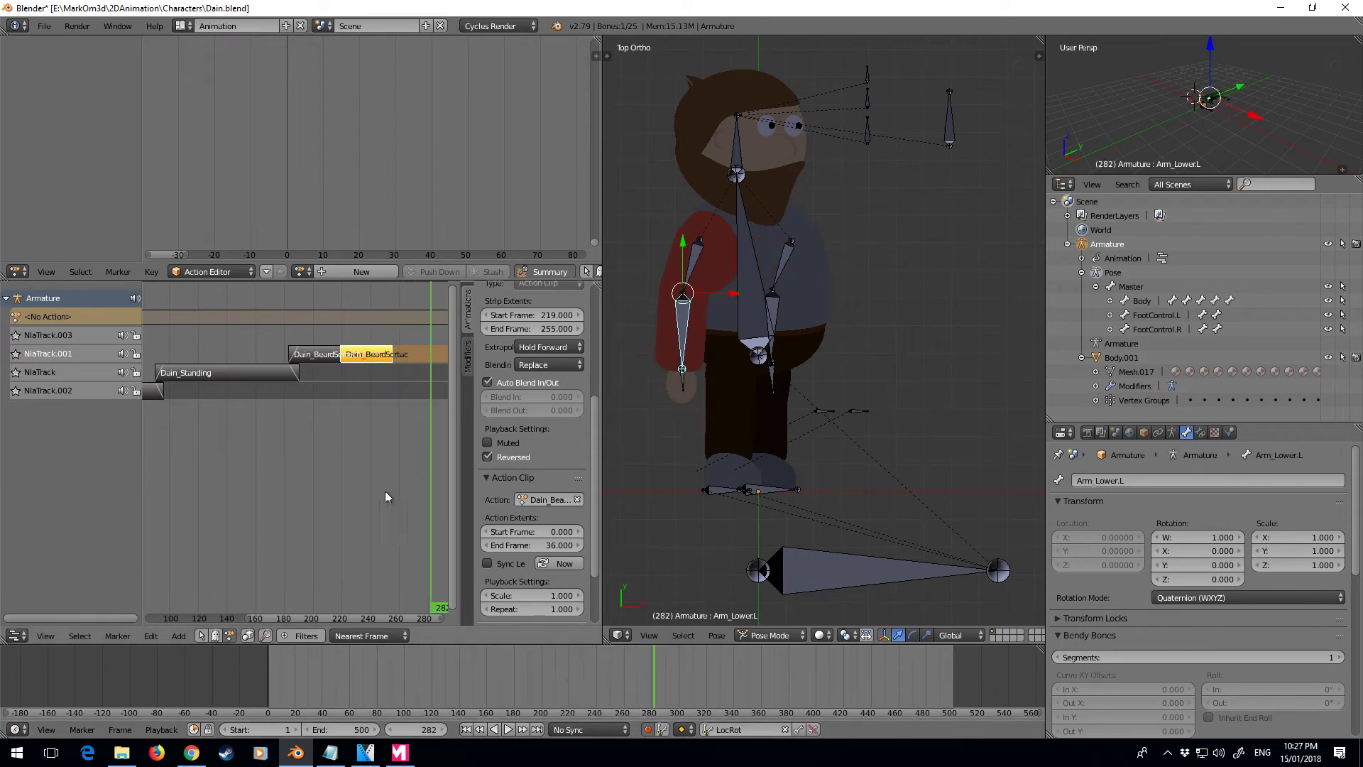
- Select the walk cycle strip and start moving it
{"action": "left_click", "coordinate": [150, 391]}
{"action": "middle_click_drag", "start_coordinate": [373, 417], "coordinate": [320, 419]}
{"action": "key", "text": "g"}
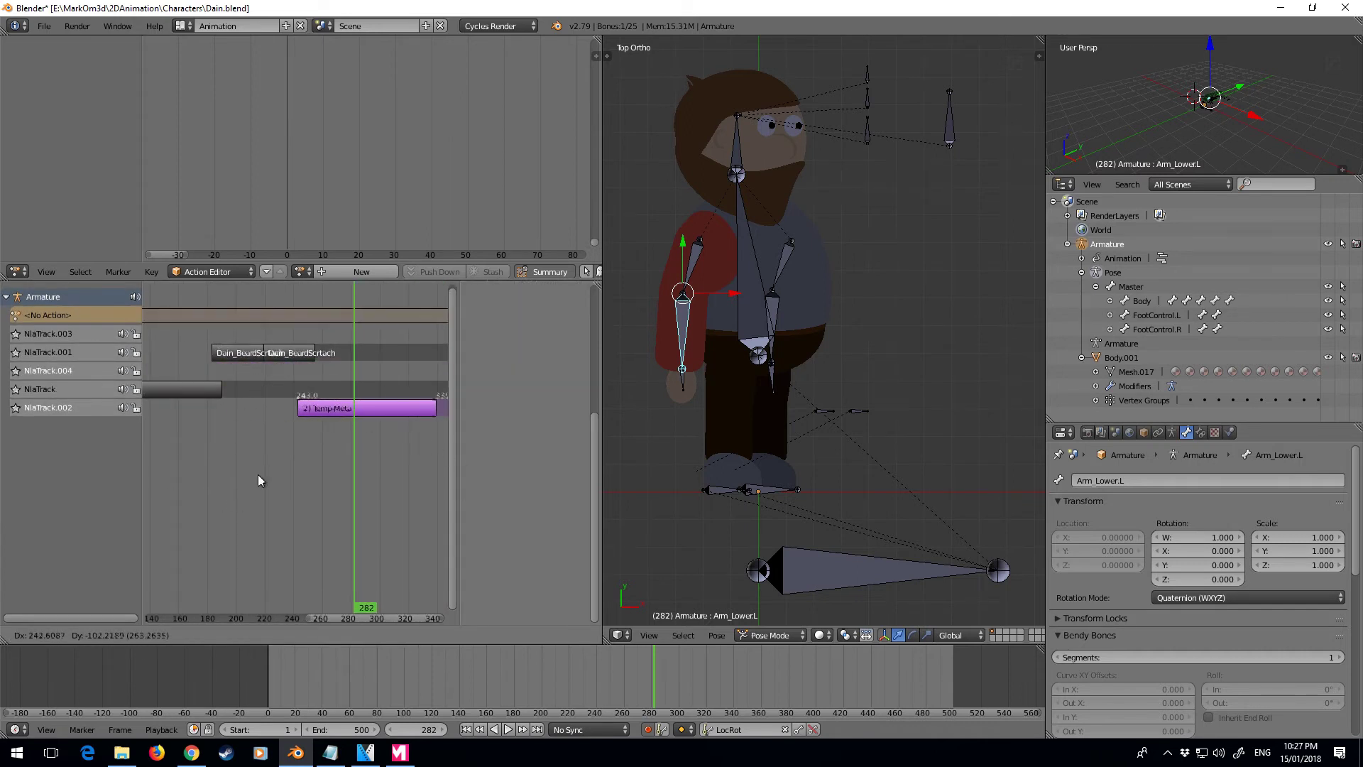
- Place the walk cycle copy at frames 245–341 on the Dain_Standing track
{"action": "left_click", "coordinate": [258, 373]}
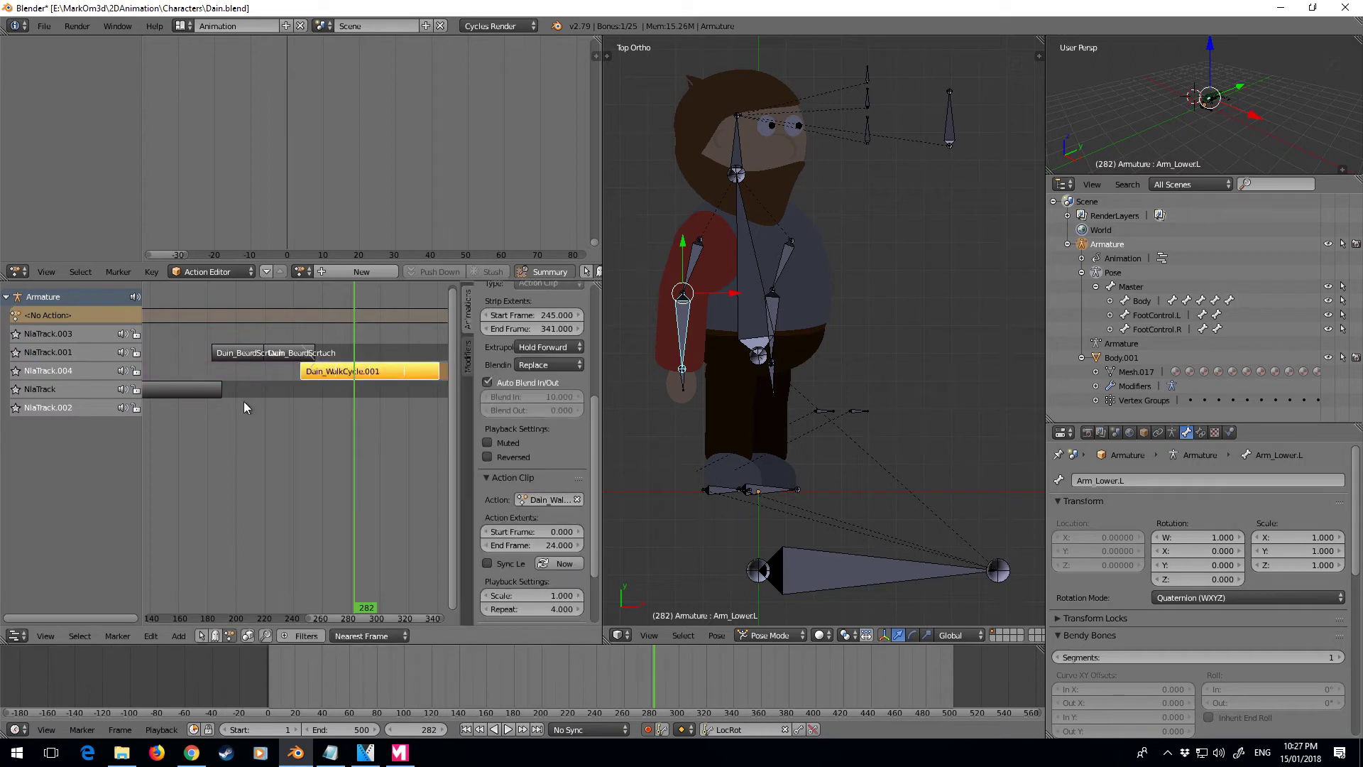
{"action": "middle_click_drag", "start_coordinate": [245, 402], "coordinate": [298, 421]}
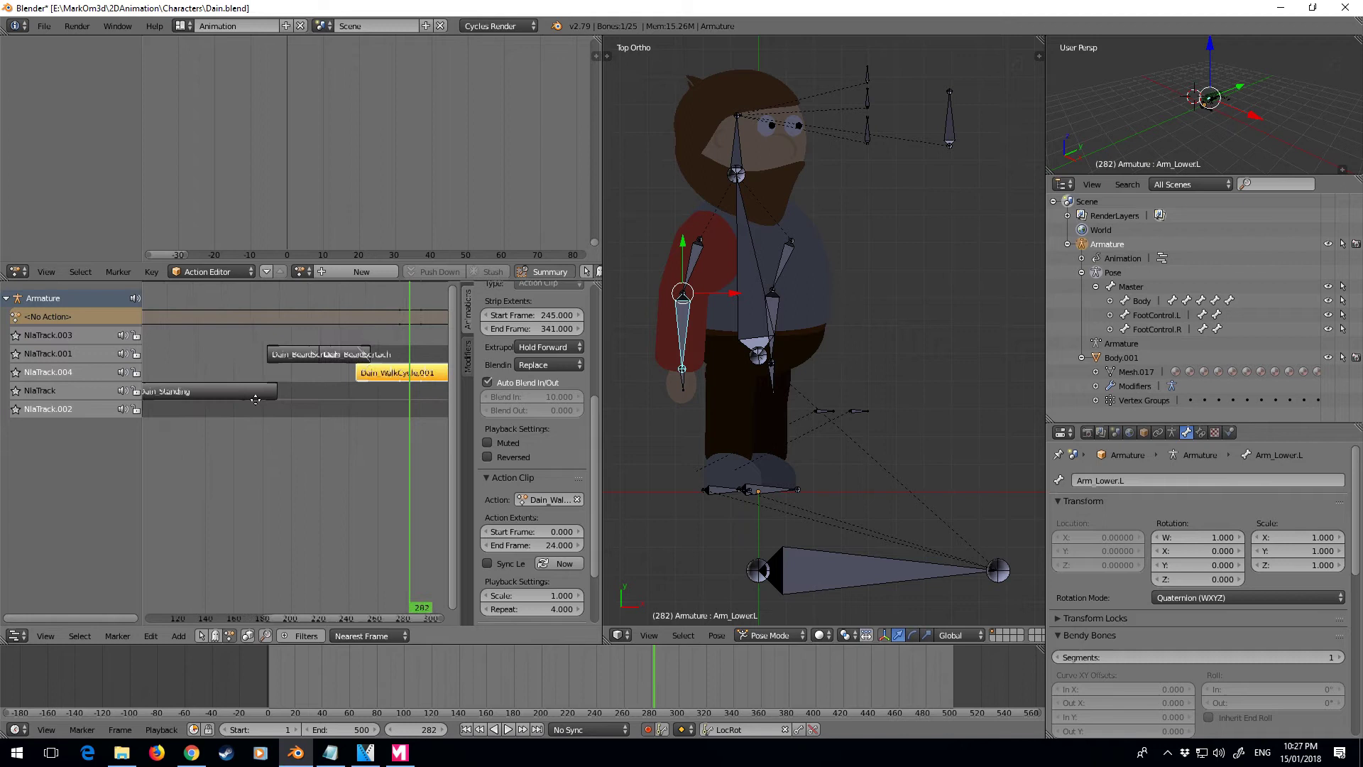
{"action": "middle_click_drag", "start_coordinate": [232, 394], "coordinate": [283, 391]}
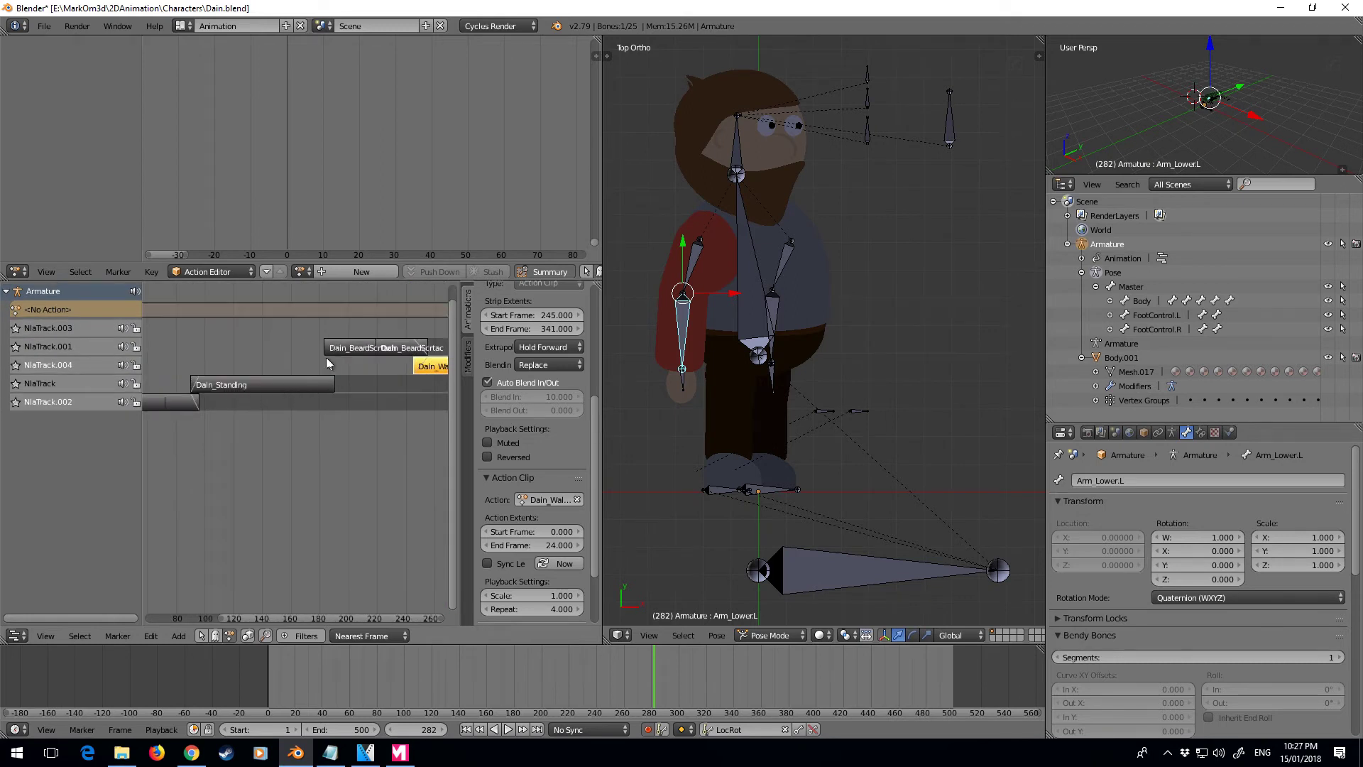
{"action": "scroll", "coordinate": [362, 366], "scroll_direction": "down", "scroll_amount": 2, "text": "ctrl"}
{"action": "key", "text": "g"}
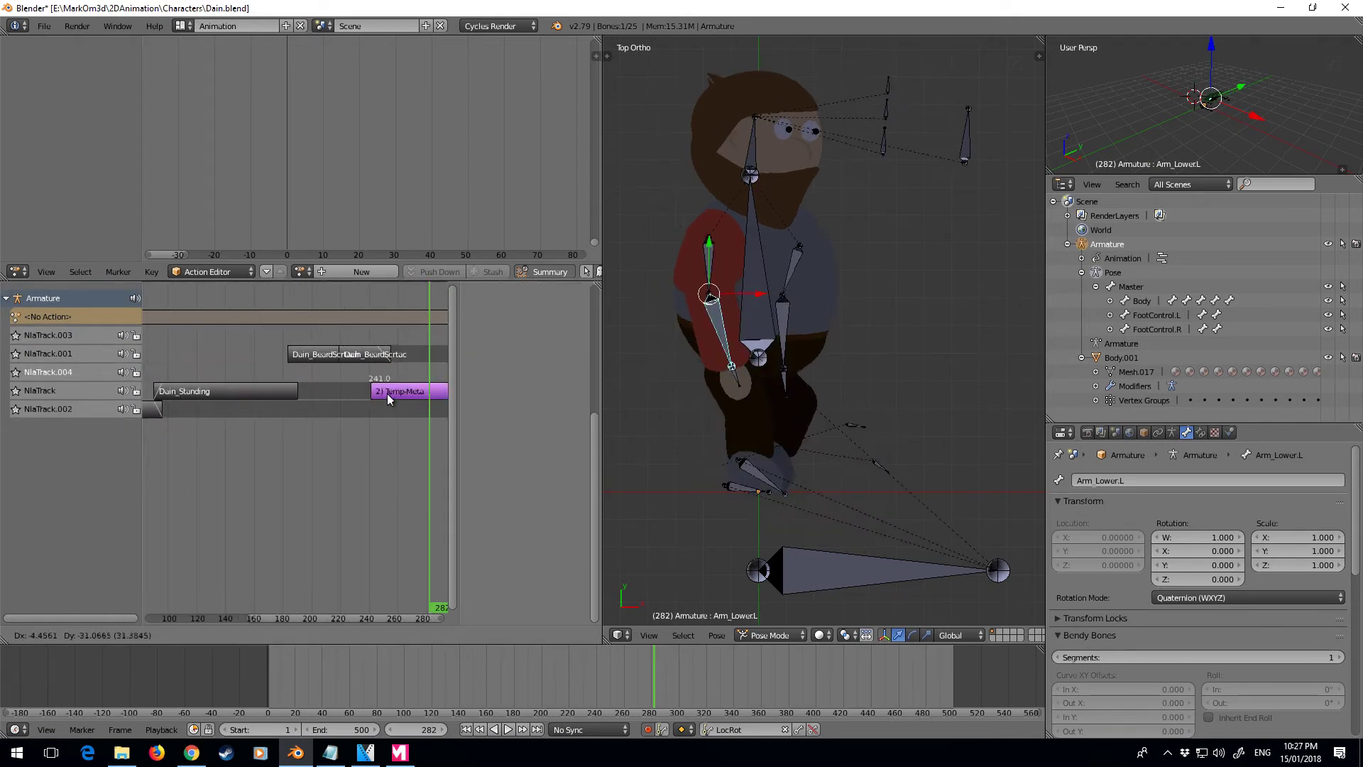
{"action": "left_click", "coordinate": [392, 396]}
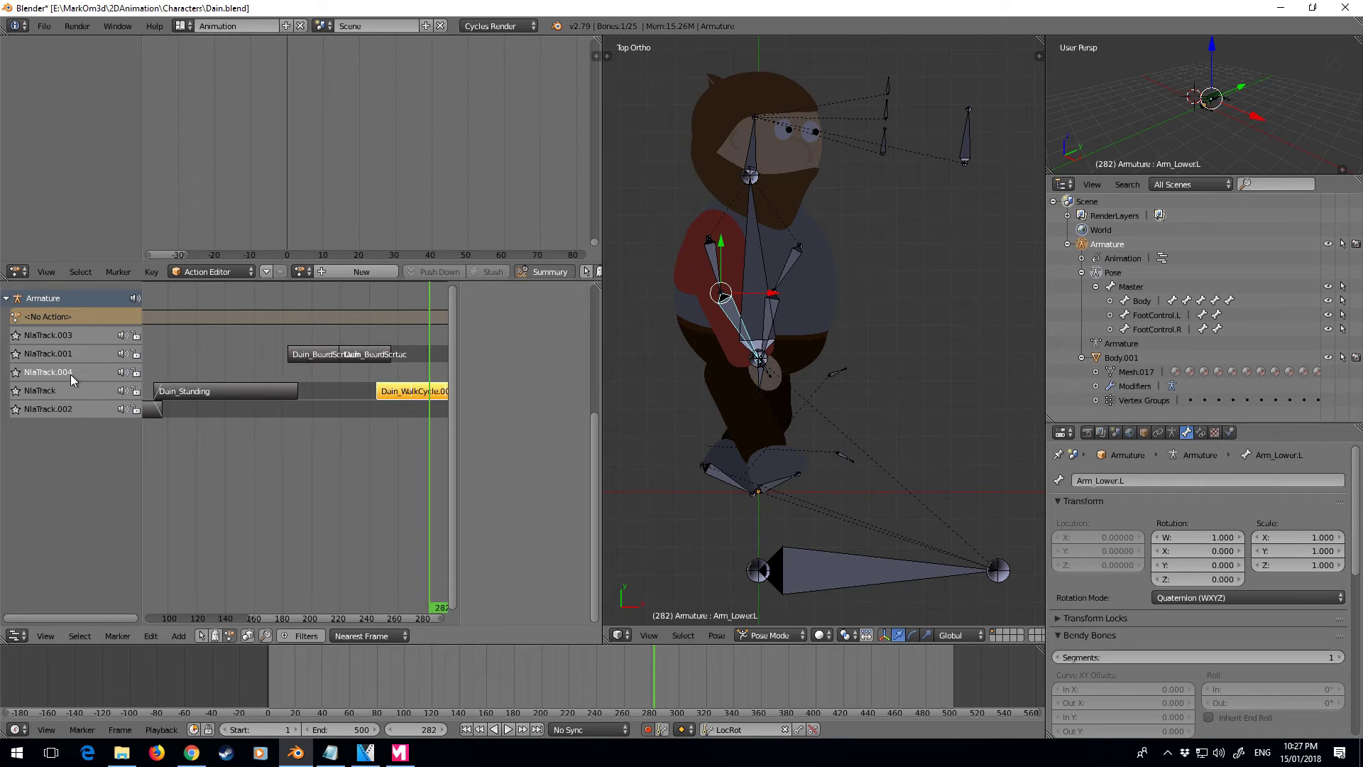
- Delete the empty NlaTrack.004, confirm the Dain_Standing position, and return the frame near the start
{"action": "key", "text": "x"}
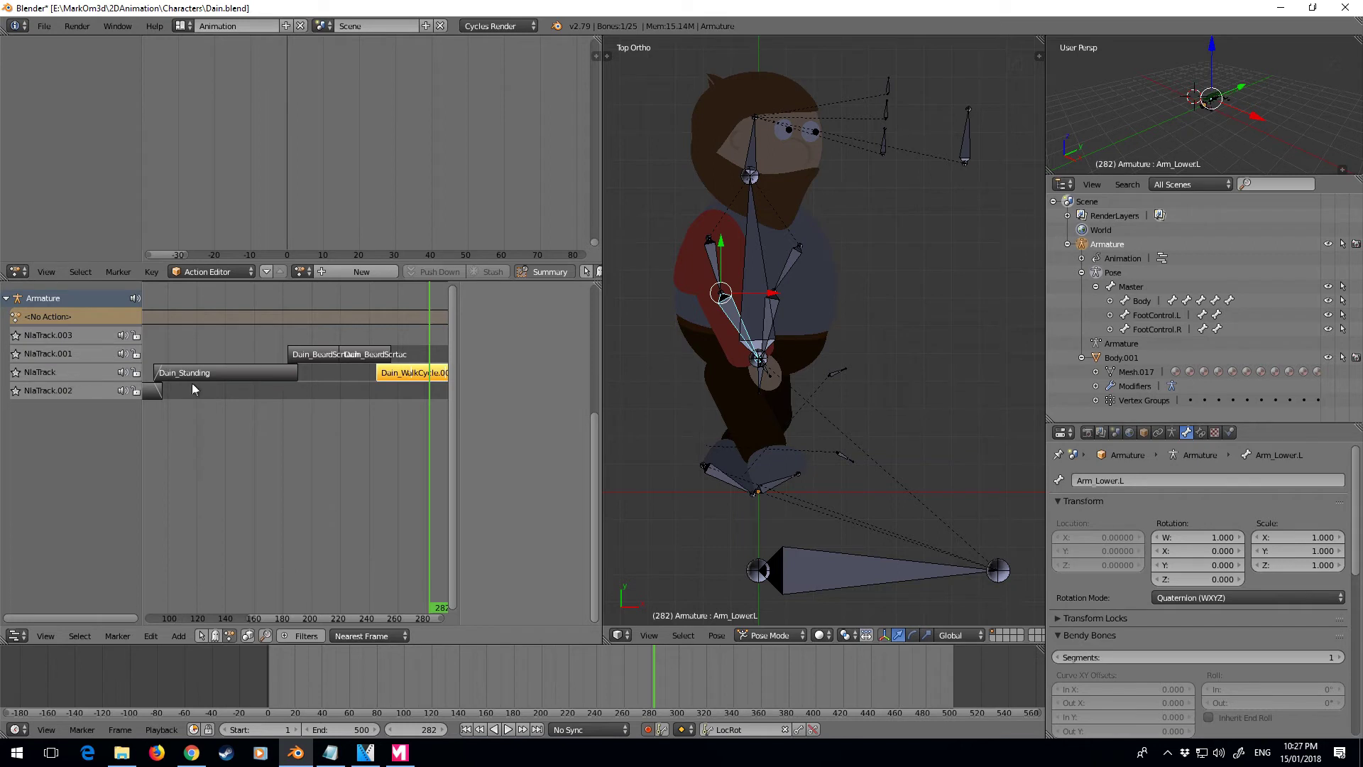
{"action": "right_click", "coordinate": [284, 377]}
{"action": "key", "text": "g"}
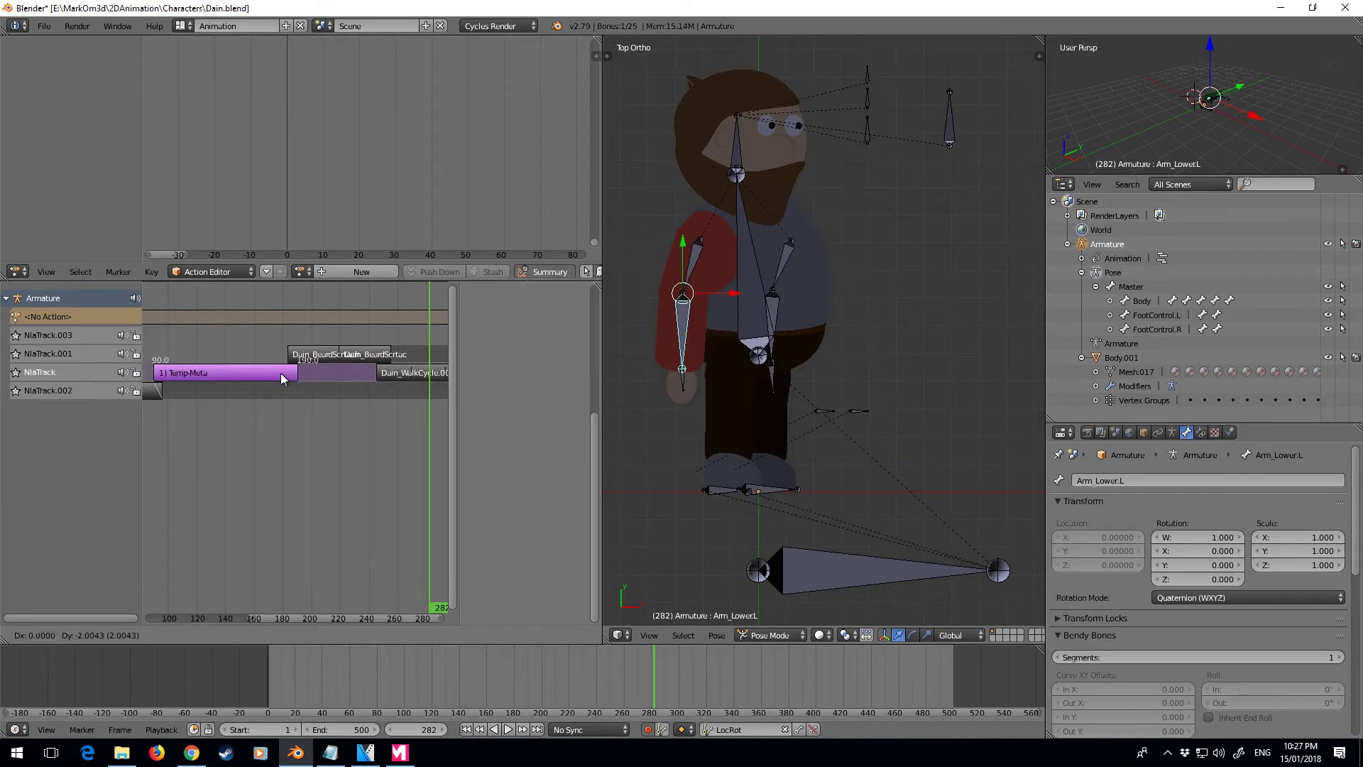
{"action": "left_click", "coordinate": [280, 373]}
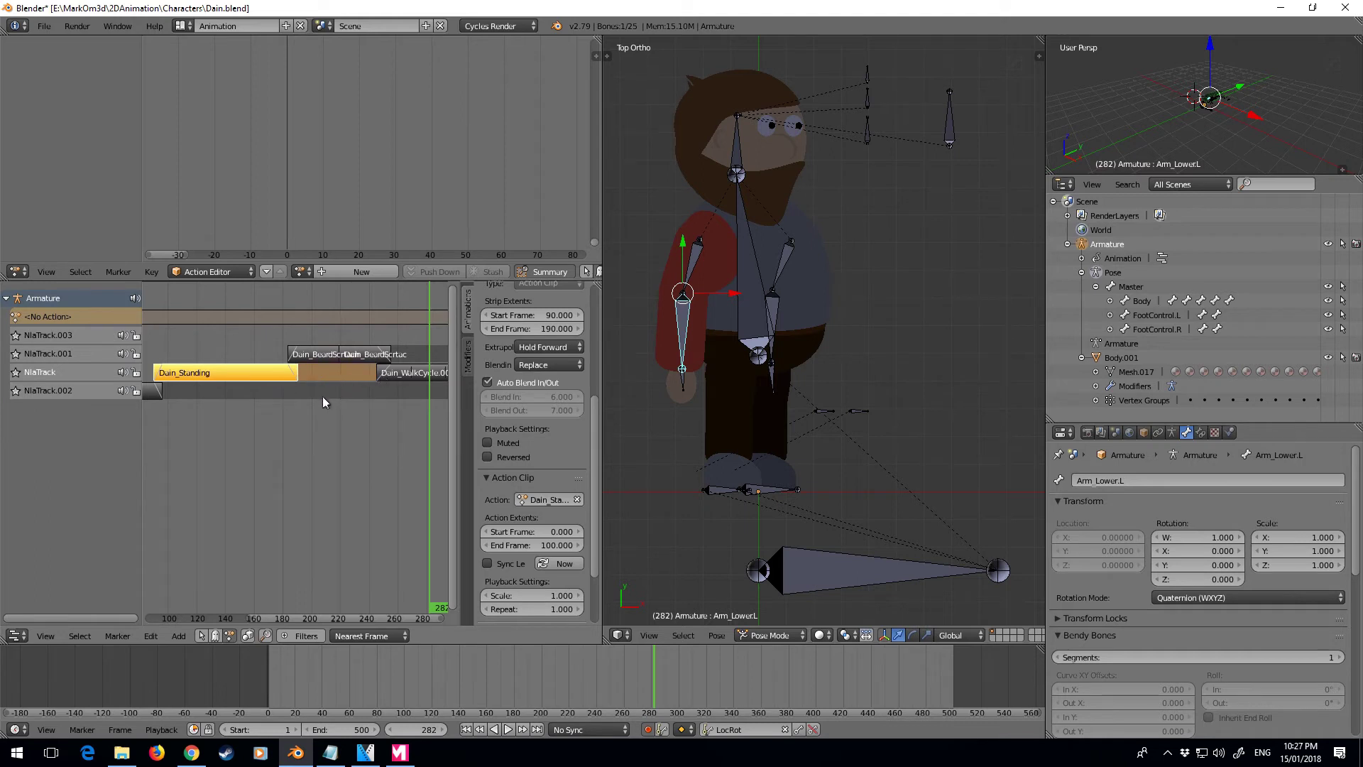
{"action": "scroll", "coordinate": [291, 418], "scroll_direction": "down", "scroll_amount": 4}
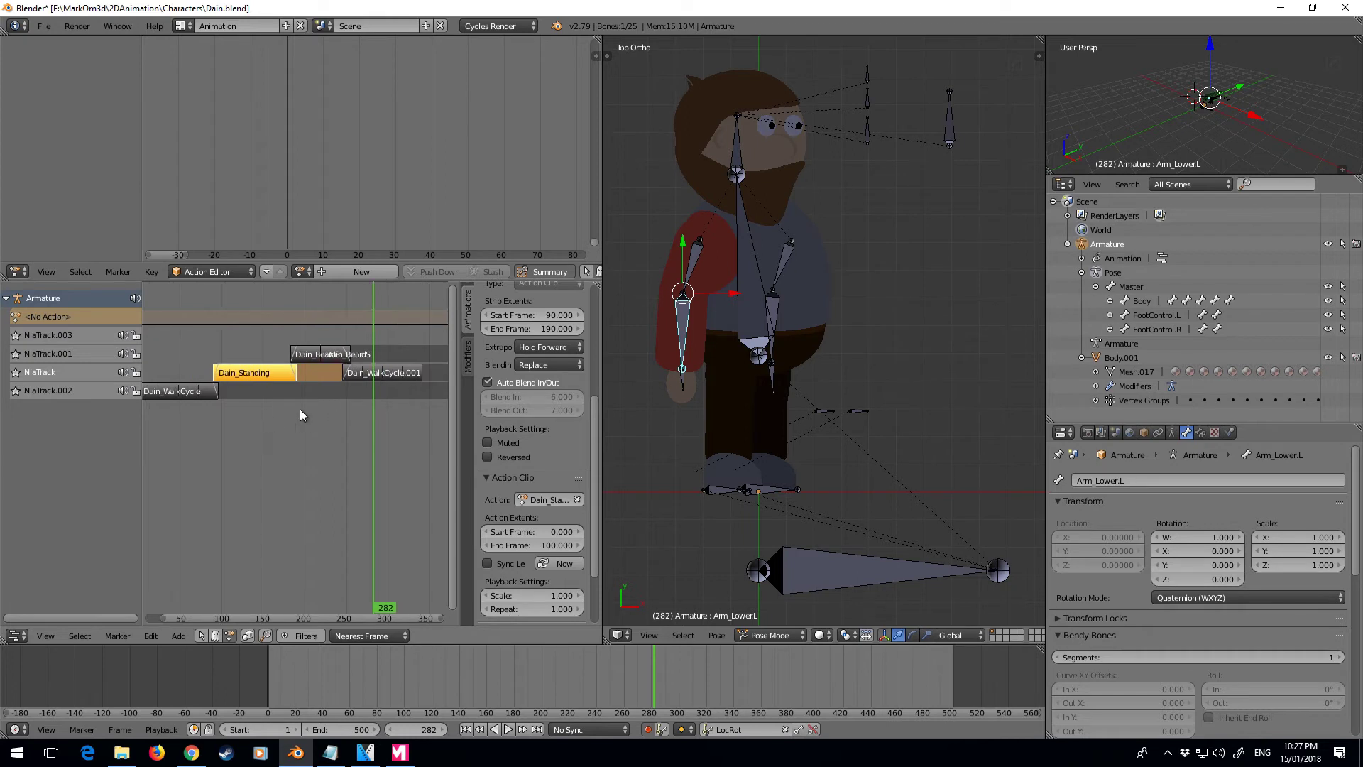
{"action": "scroll", "coordinate": [213, 426], "scroll_direction": "up", "scroll_amount": 5, "text": "ctrl"}
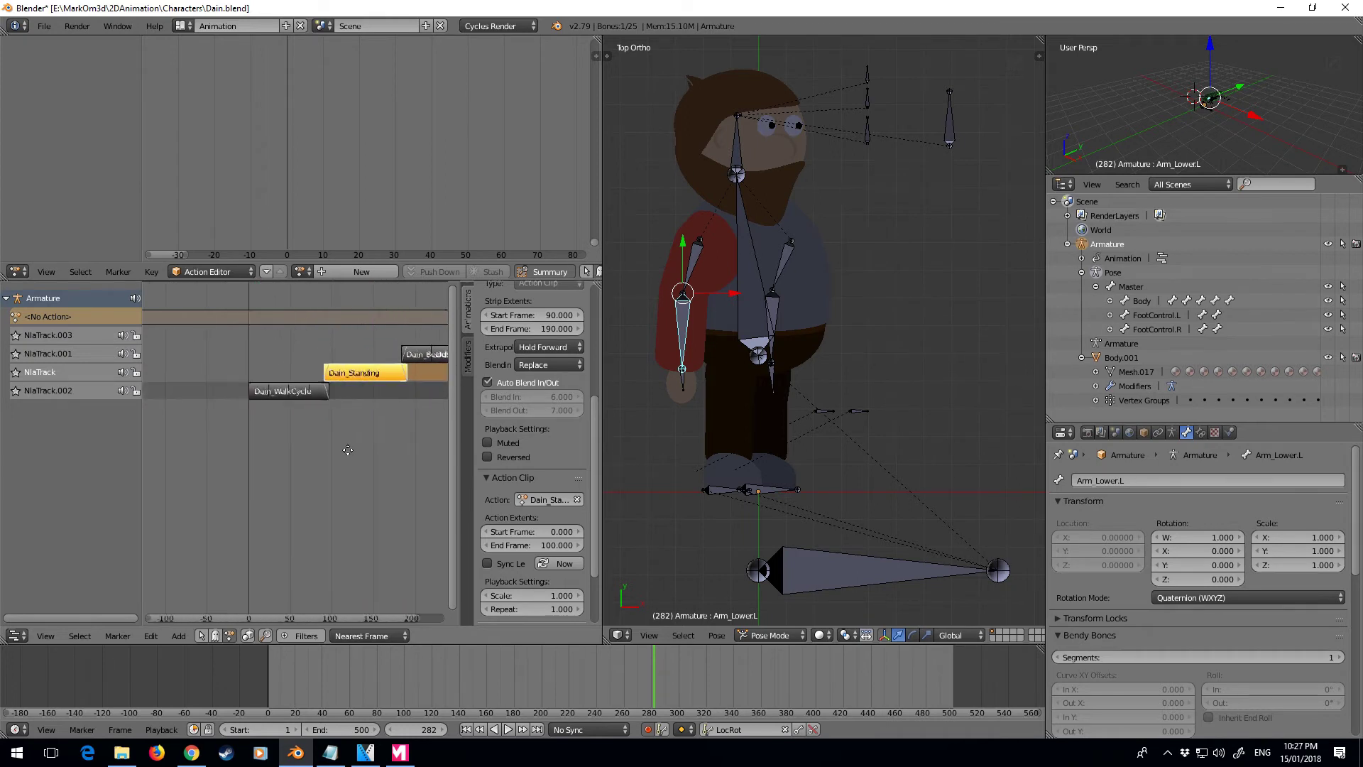
{"action": "left_click", "coordinate": [224, 445]}
- Play the full NLA animation from frame 0 and stop at frame 341
{"action": "scroll", "coordinate": [220, 449], "scroll_direction": "down", "scroll_amount": 1, "text": "ctrl"}
{"action": "left_click", "coordinate": [200, 450]}
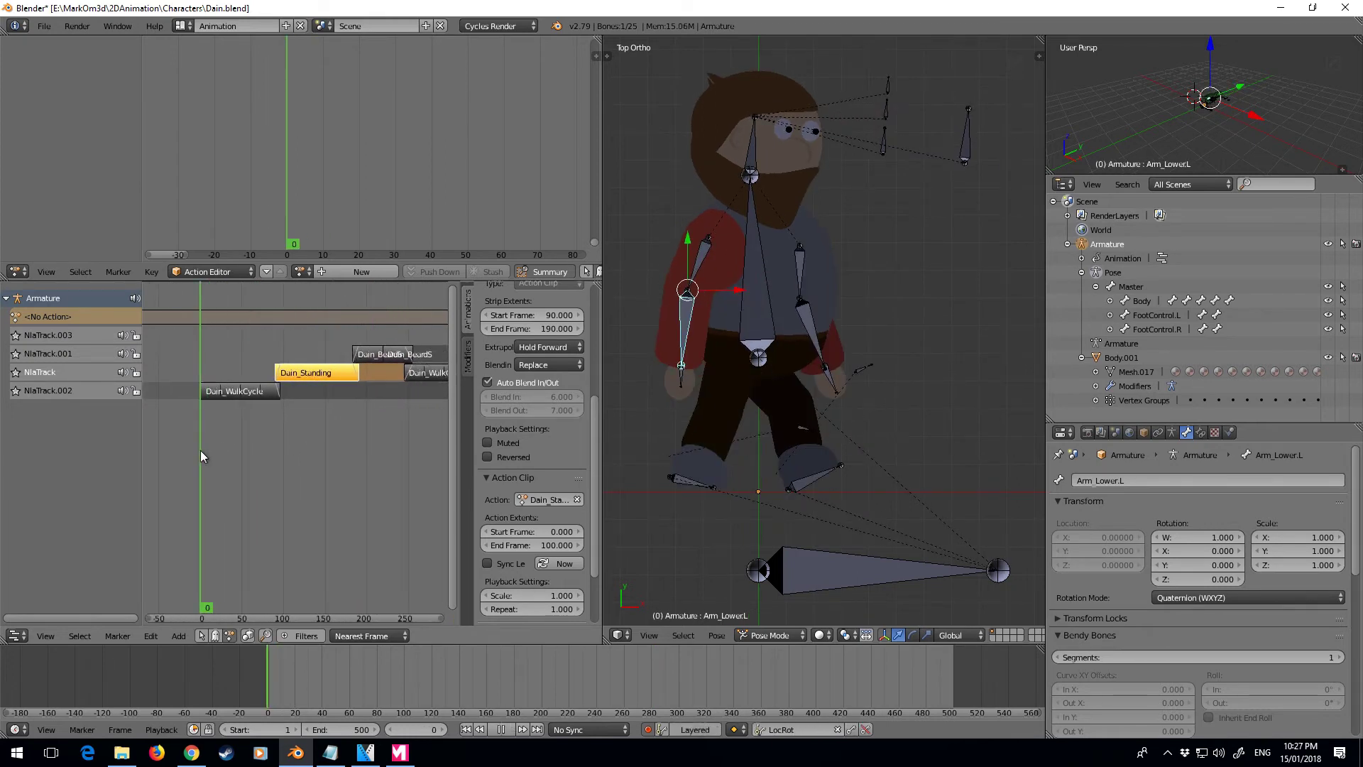
{"action": "scroll", "coordinate": [234, 483], "scroll_direction": "down", "scroll_amount": 3, "text": "ctrl"}
{"action": "left_click", "coordinate": [507, 730]}
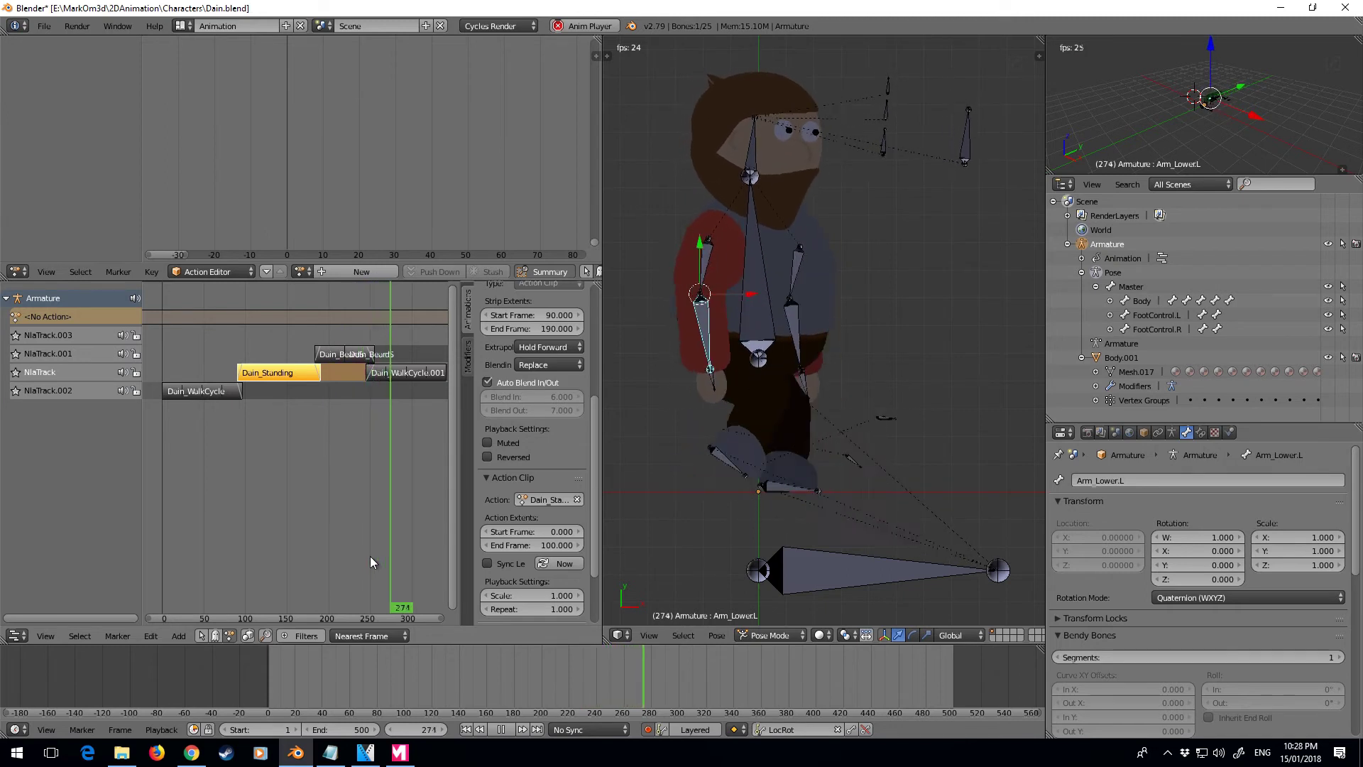
{"action": "left_click", "coordinate": [503, 731]}
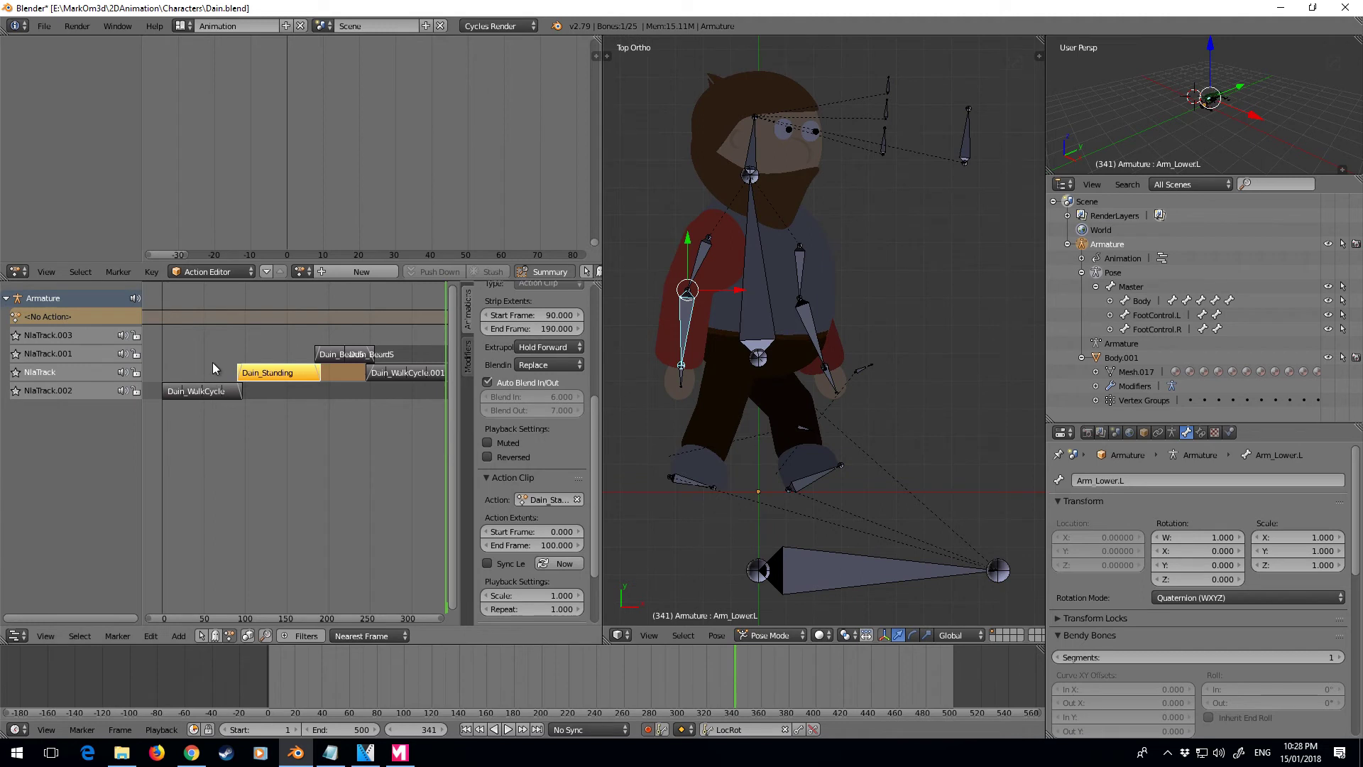
- Add a Dune_Blink strip at frame 1 and move it onto NlaTrack.003
{"action": "left_click_drag", "start_coordinate": [212, 362], "coordinate": [164, 339]}
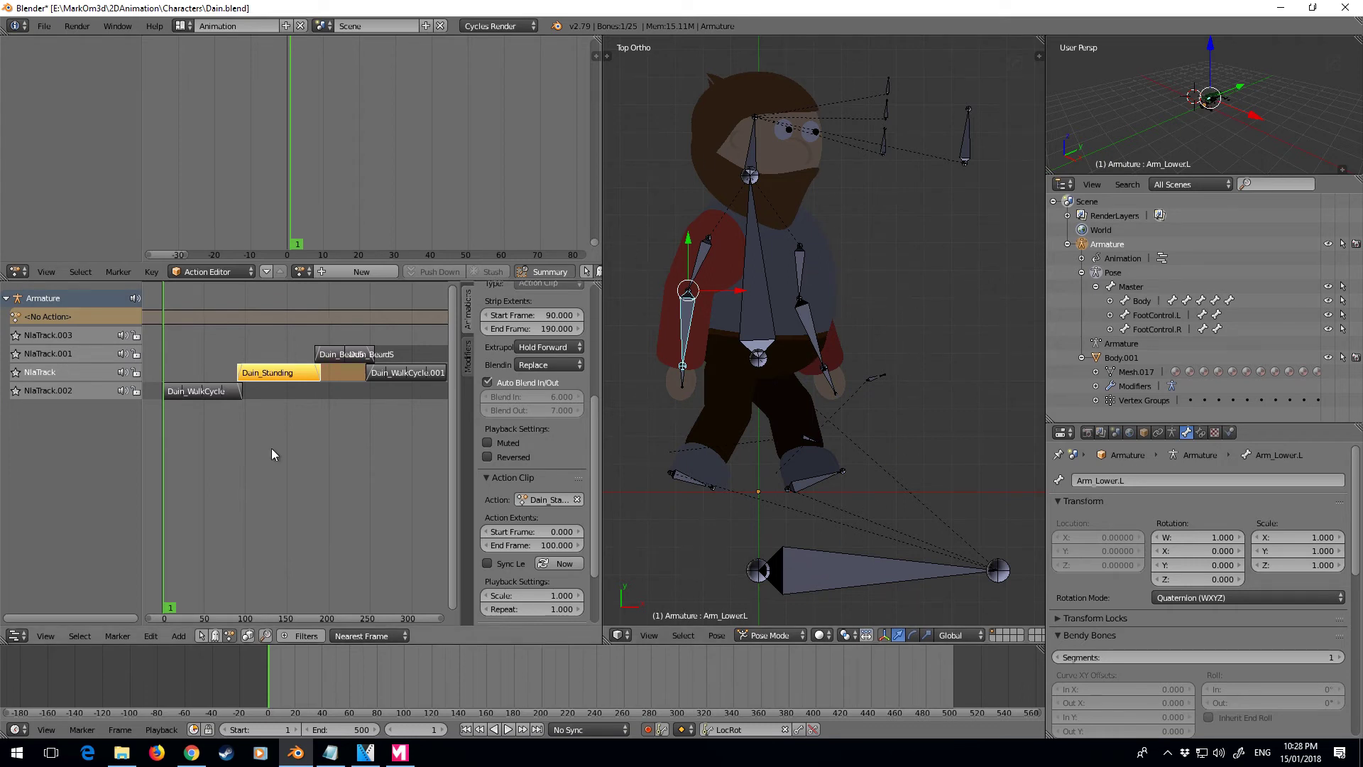
{"action": "key", "text": "shift+a"}
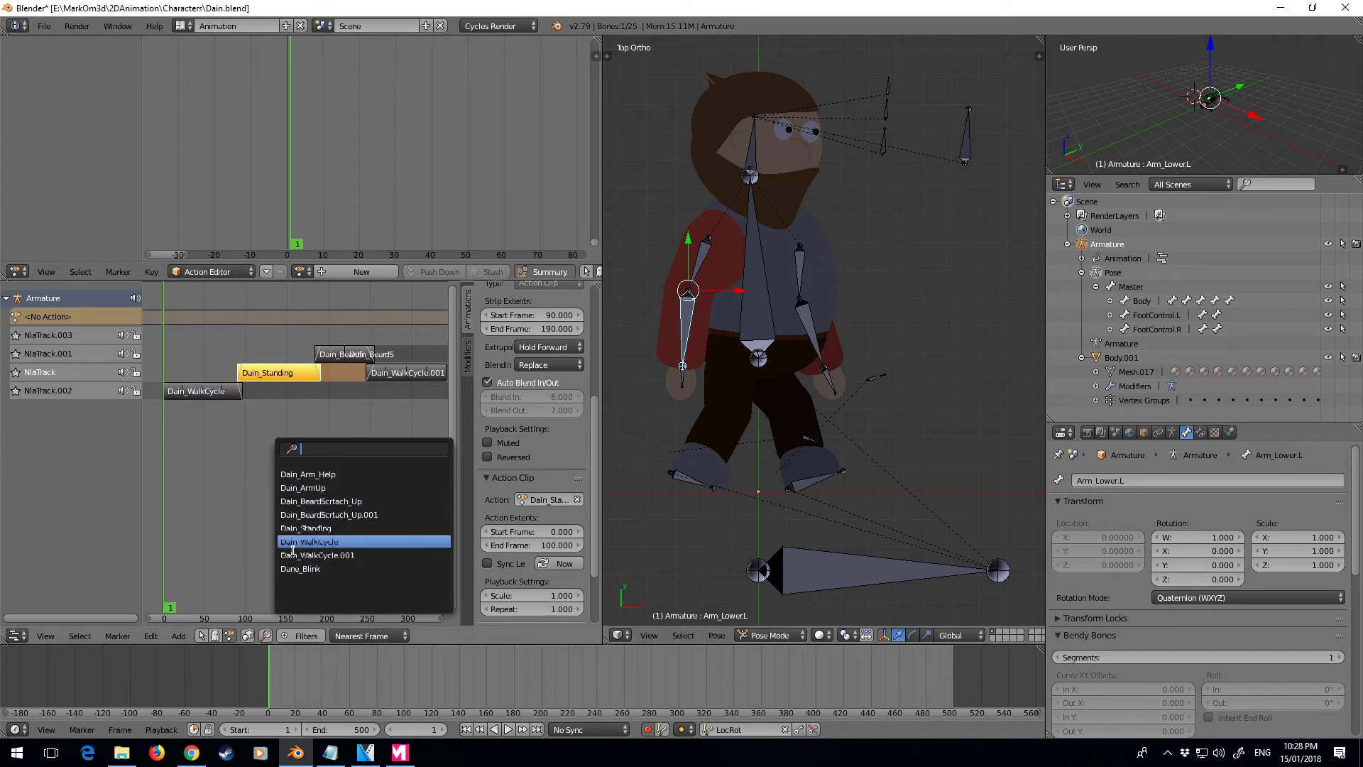
{"action": "left_click", "coordinate": [305, 568]}
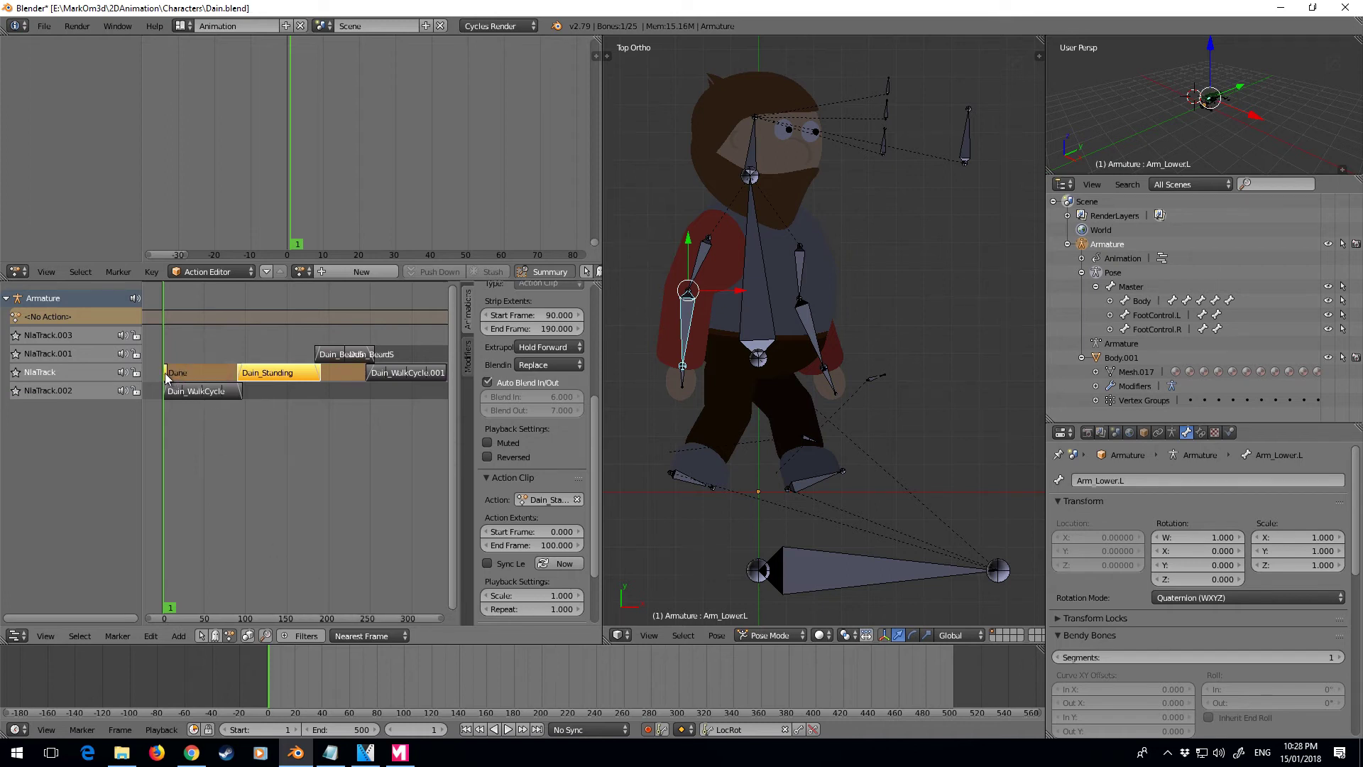
{"action": "left_click_drag", "start_coordinate": [168, 378], "coordinate": [181, 340]}
- Duplicate the Dune_Blink strip into further copies along NlaTrack.003
{"action": "key", "text": "shift+d"}
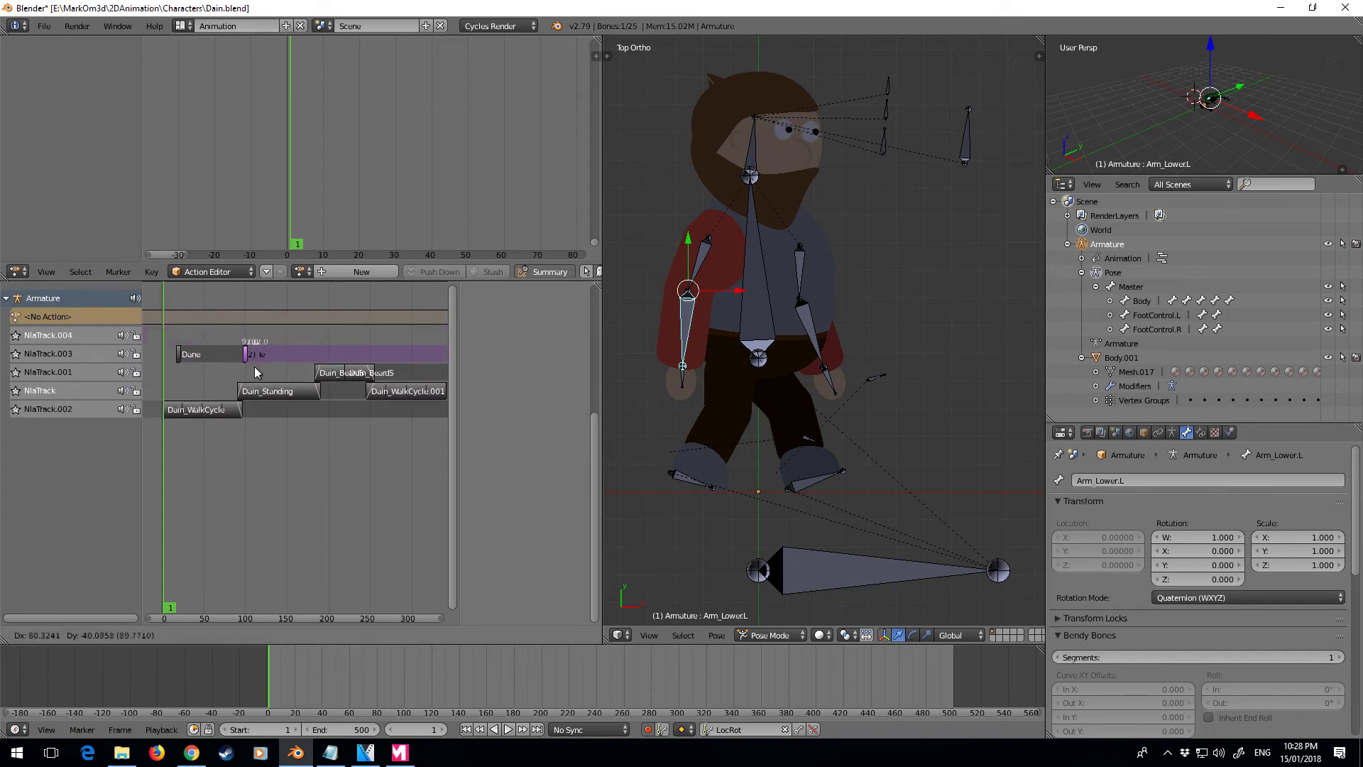
{"action": "left_click", "coordinate": [298, 387]}
{"action": "key", "text": "shift+d"}
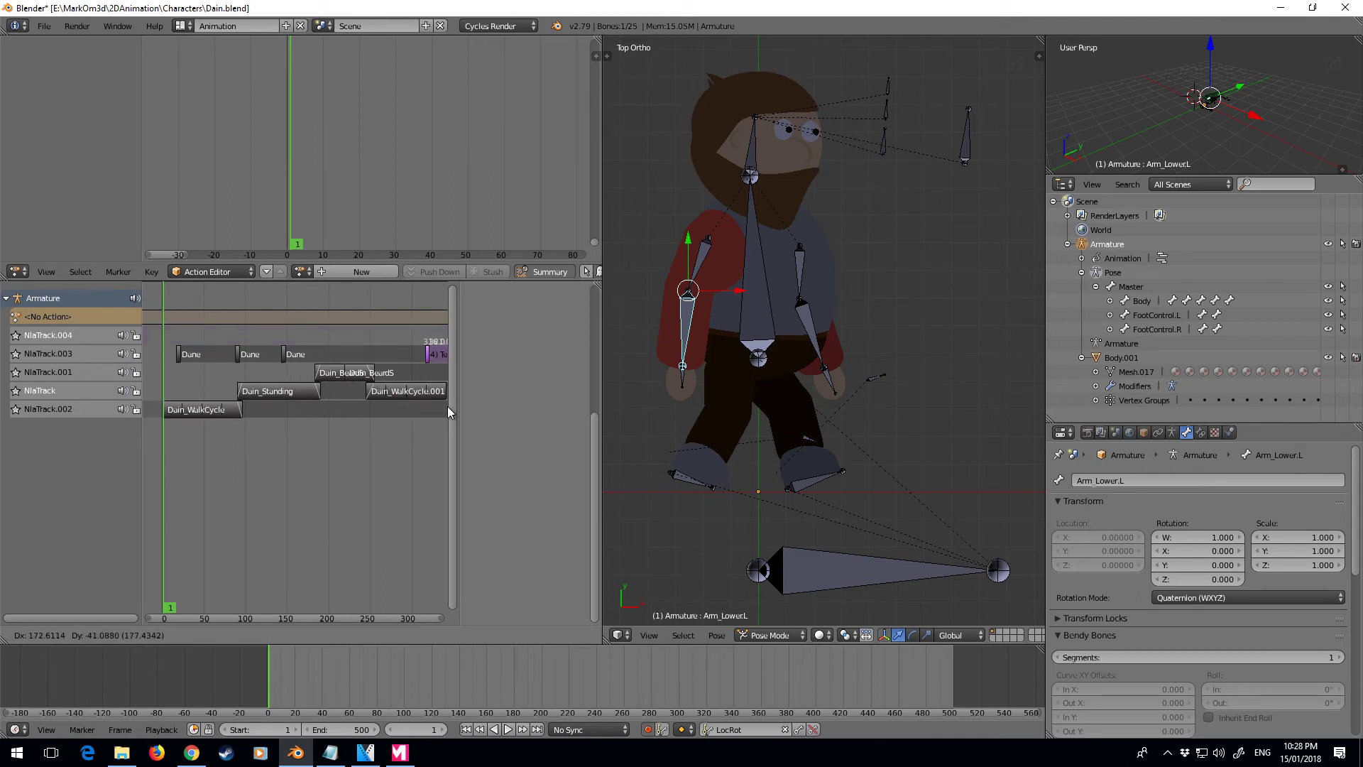
{"action": "left_click", "coordinate": [330, 424]}
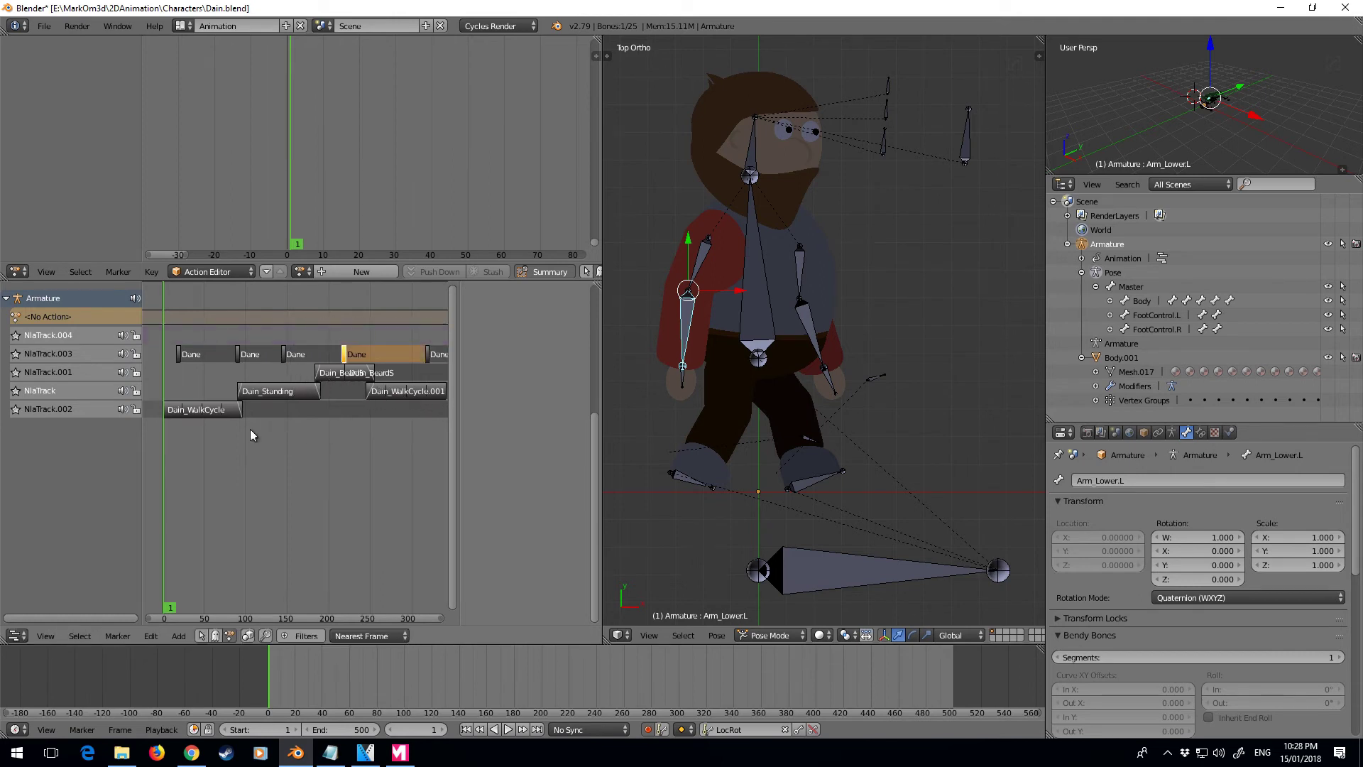
- Stop the preview and show the sidebar for the Dain_WalkCycle strip on NlaTrack.002
{"action": "mouse_move", "coordinate": [195, 476]}
{"action": "left_mouse_down"}
{"action": "mouse_move", "coordinate": [161, 487]}
{"action": "mouse_move", "coordinate": [177, 493]}
{"action": "left_mouse_up"}
{"action": "key", "text": "Escape"}
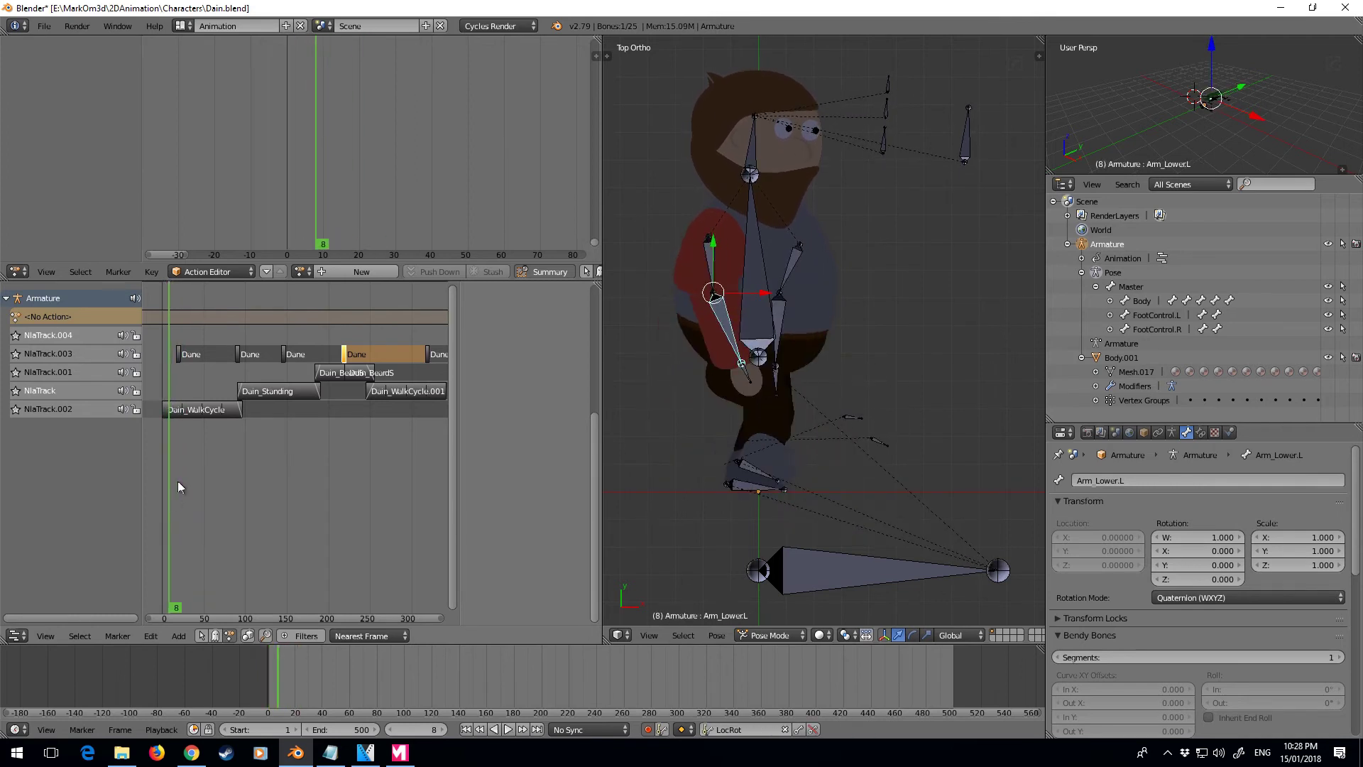
{"action": "left_click", "coordinate": [189, 415]}
{"action": "key", "text": "n"}
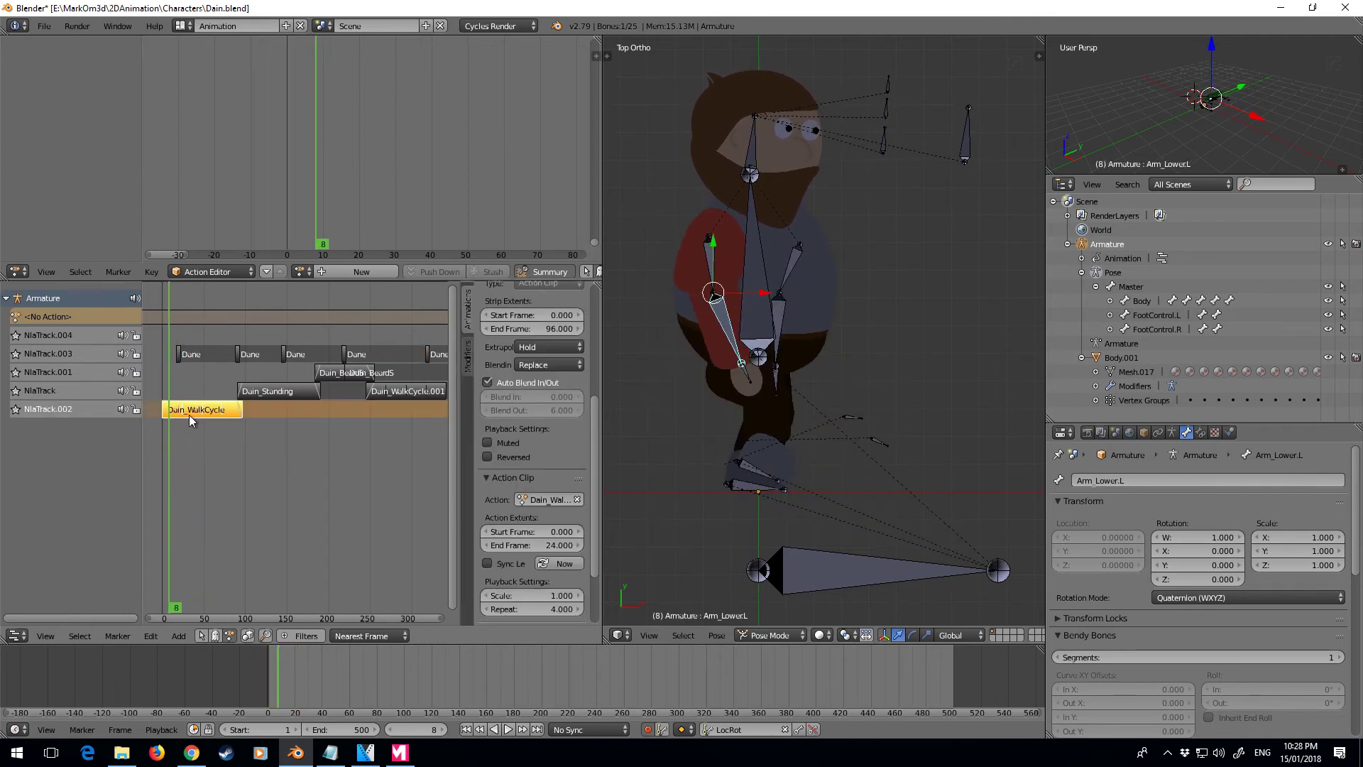
- Link the Dain_WalkCycle action to the armature, then unlink it
{"action": "left_click", "coordinate": [302, 271]}
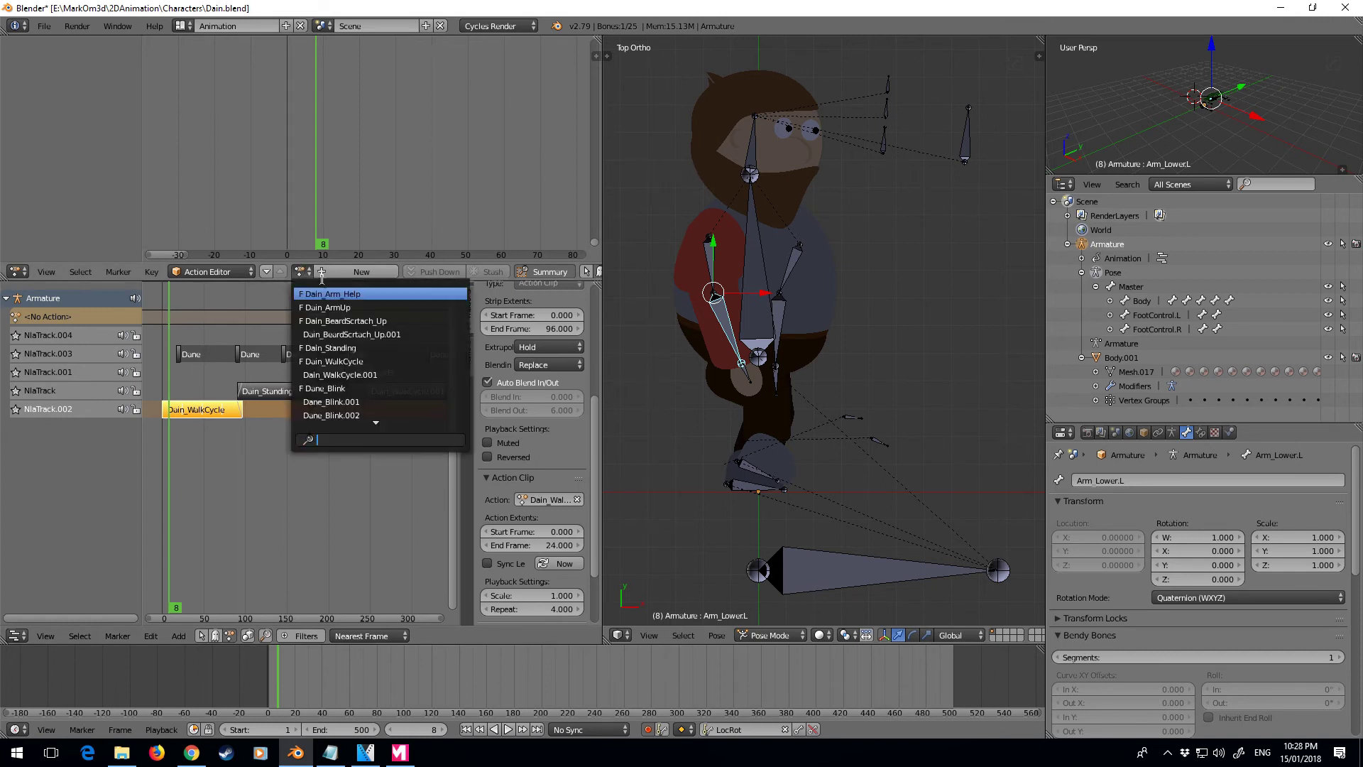
{"action": "left_click", "coordinate": [348, 361]}
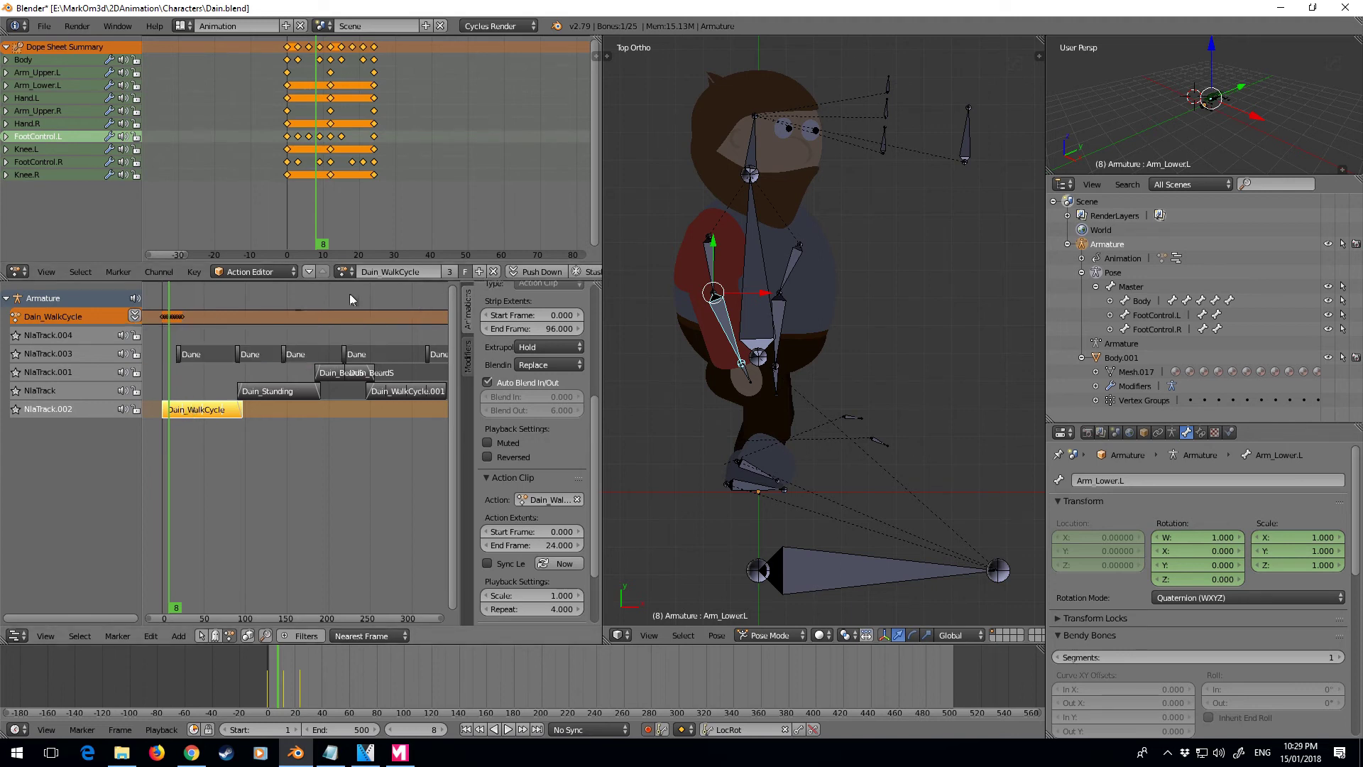
{"action": "left_click", "coordinate": [345, 272]}
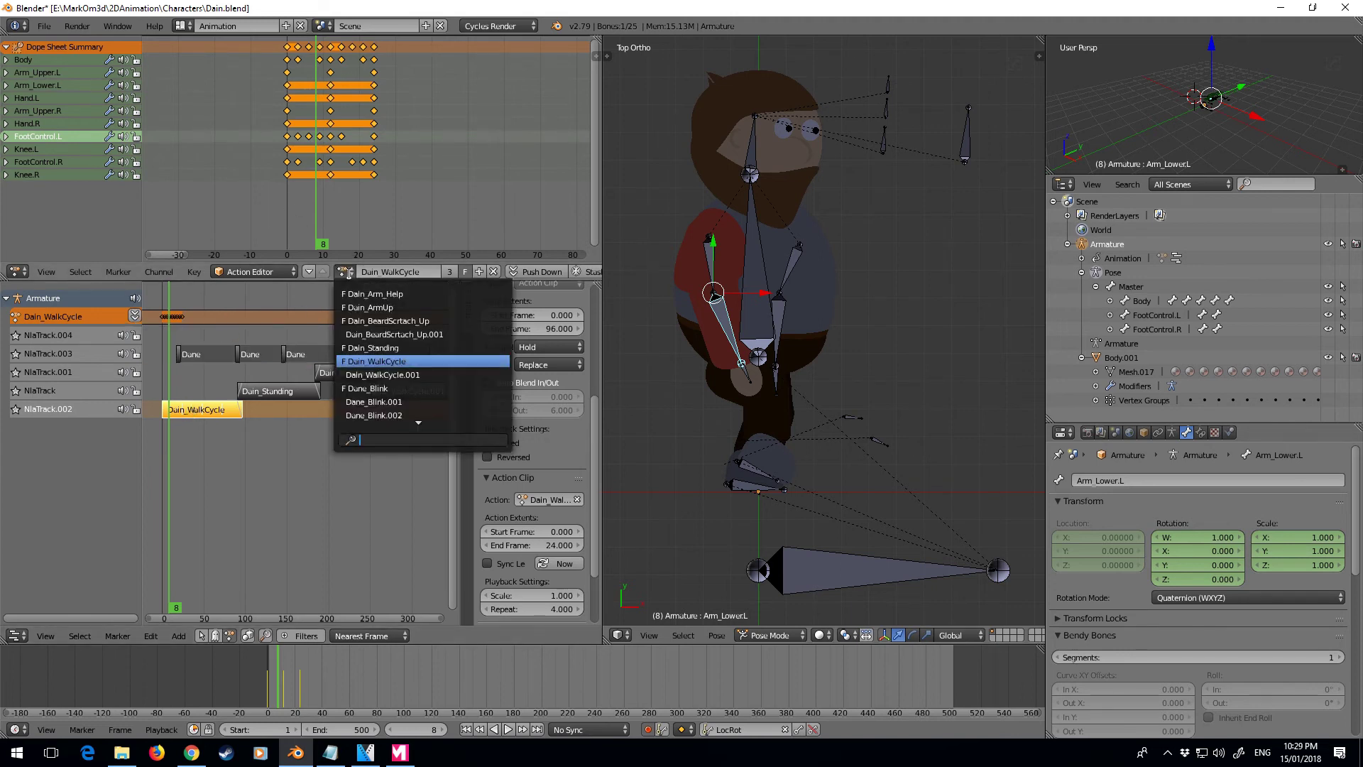
{"action": "left_click", "coordinate": [493, 272]}
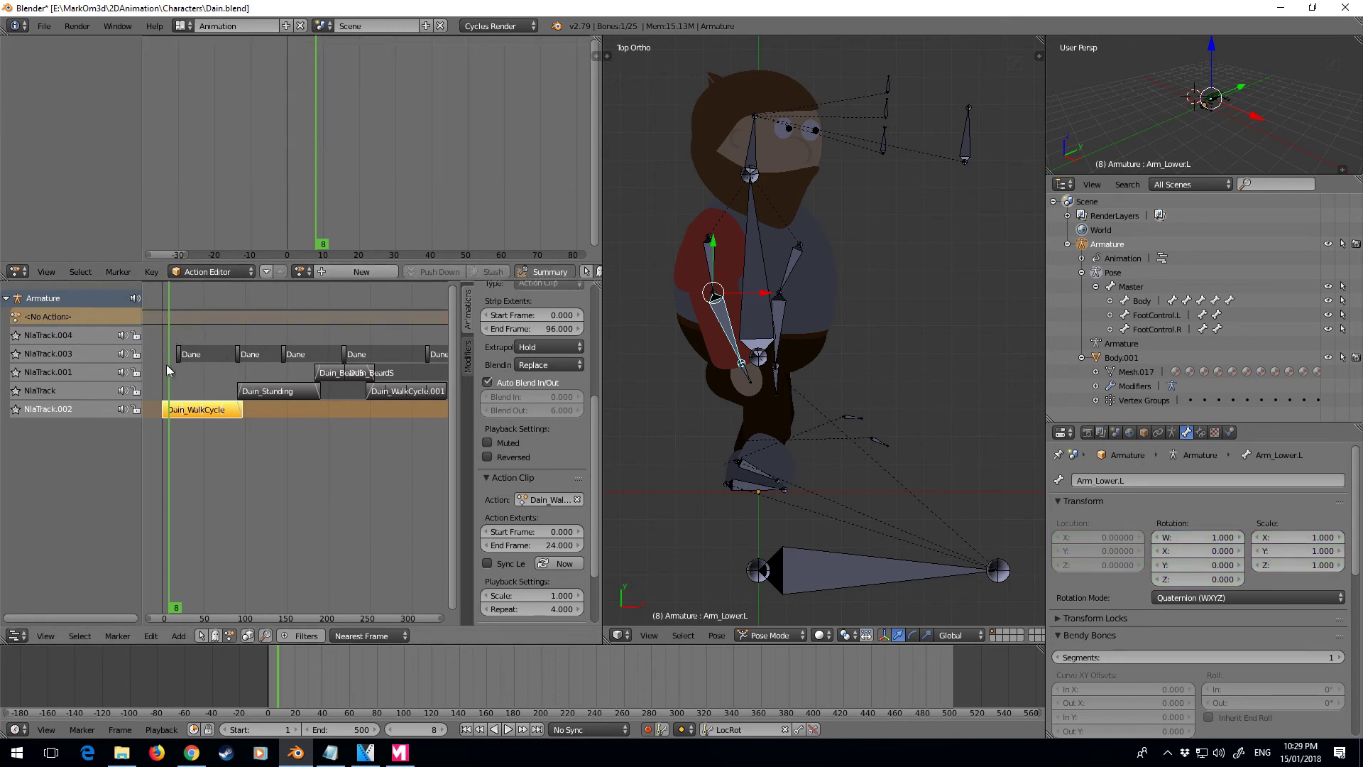
- Add Dain_WalkCycle as a strip on a new track and shift it later in time
{"action": "key", "text": "shift+a"}
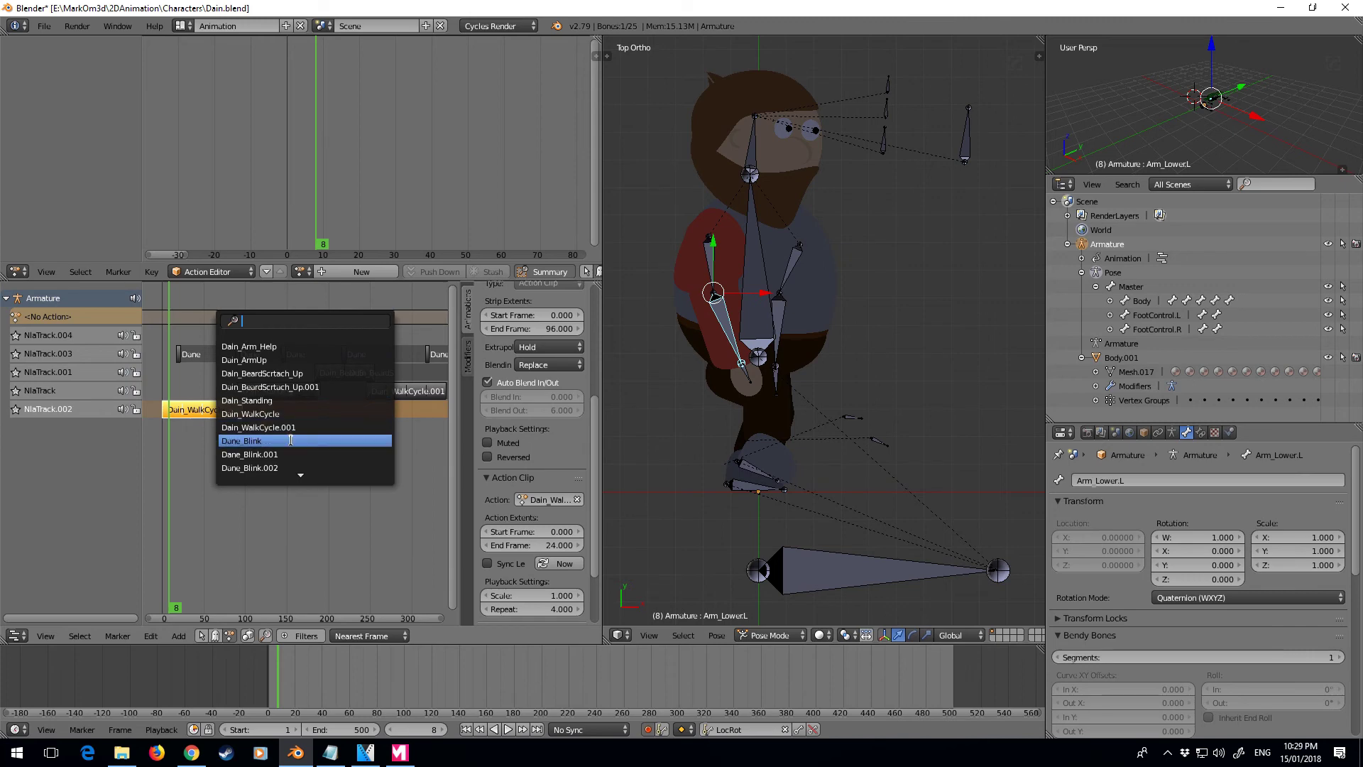
{"action": "left_click", "coordinate": [298, 415]}
{"action": "key", "text": "alt+a"}
{"action": "key", "text": "alt+a"}
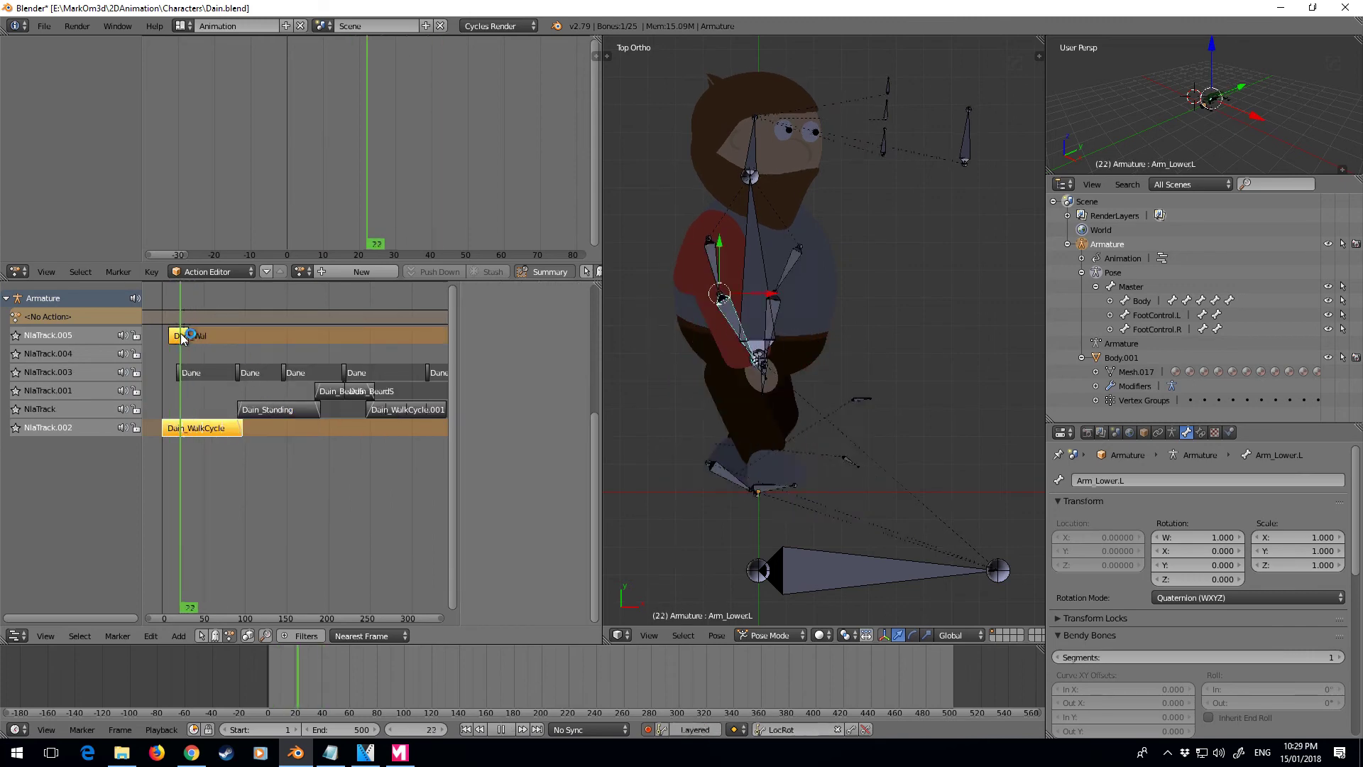
{"action": "right_click_drag", "start_coordinate": [183, 337], "coordinate": [225, 337]}
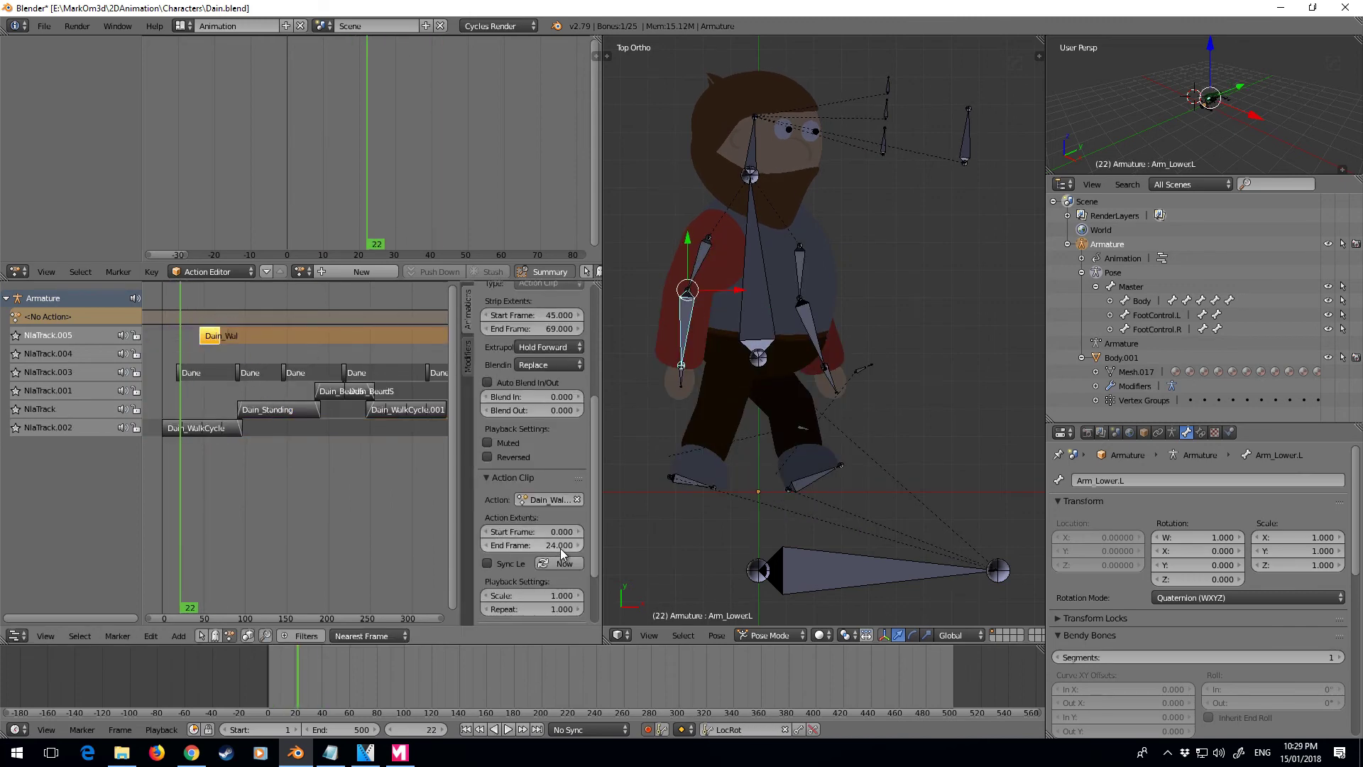
- Set the Dain_WalkCycle.002 strip to repeat 3 times, nudge it earlier, then return to frame 1
{"action": "scroll", "coordinate": [552, 558], "scroll_direction": "down", "scroll_amount": 2}
{"action": "mouse_move", "coordinate": [557, 552]}
{"action": "left_mouse_down"}
{"action": "mouse_move", "coordinate": [579, 553]}
{"action": "mouse_move", "coordinate": [565, 556]}
{"action": "left_mouse_up"}
{"action": "right_click_drag", "start_coordinate": [221, 336], "coordinate": [209, 336]}
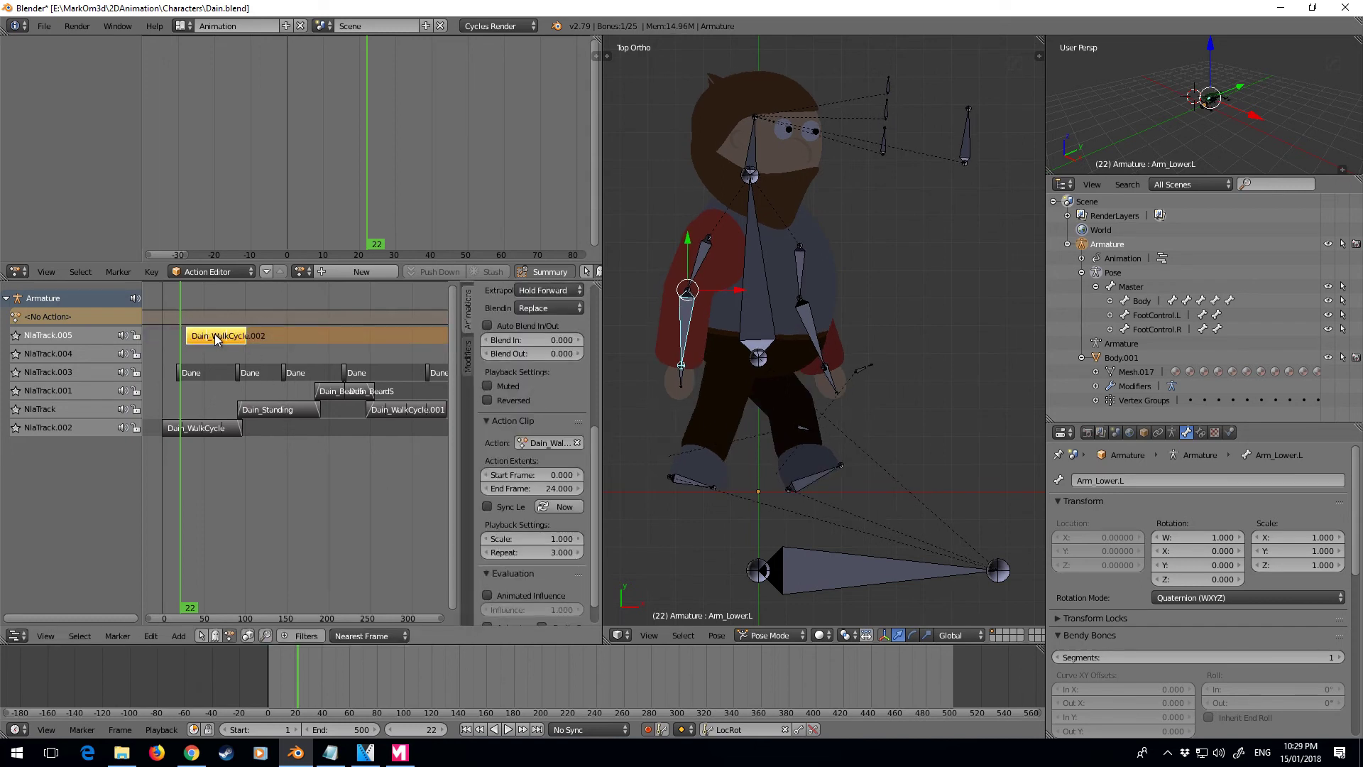
{"action": "left_click", "coordinate": [164, 450]}
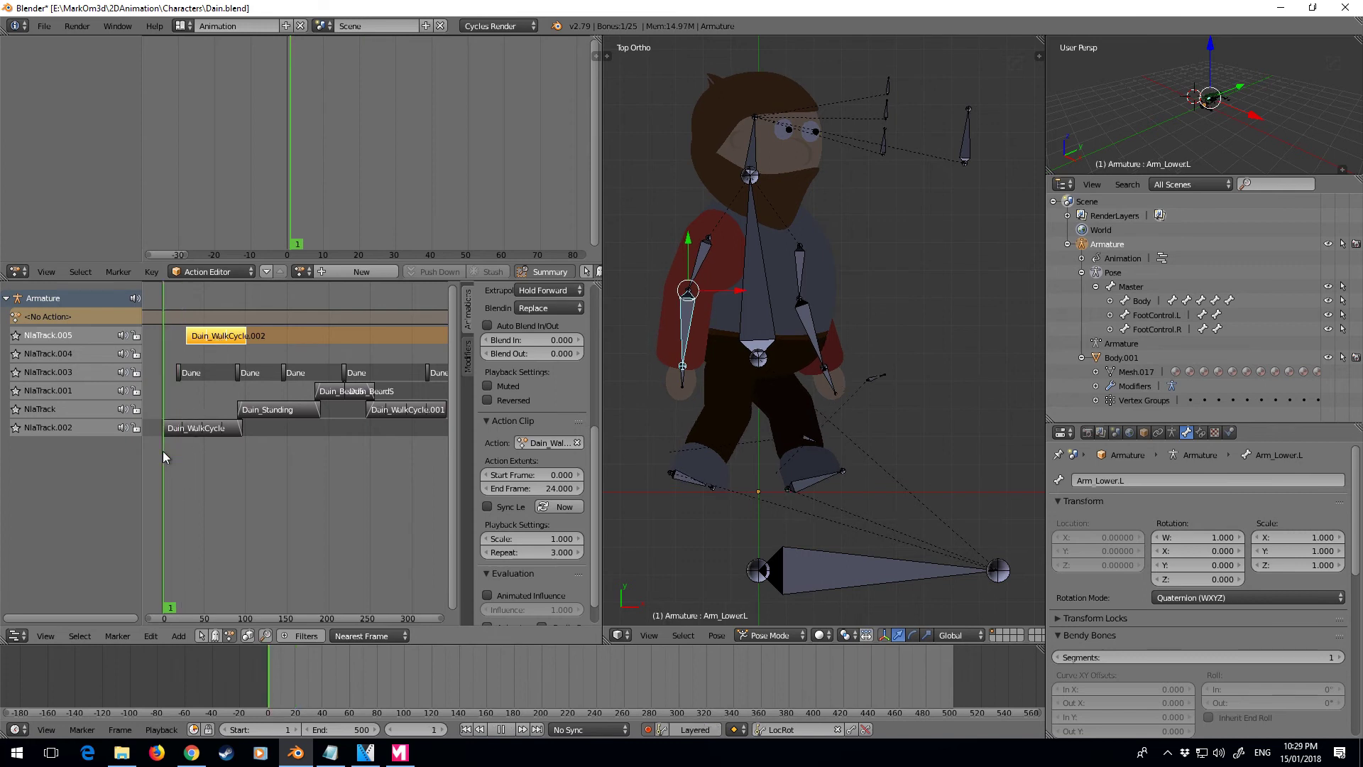
{"action": "left_click", "coordinate": [507, 730]}
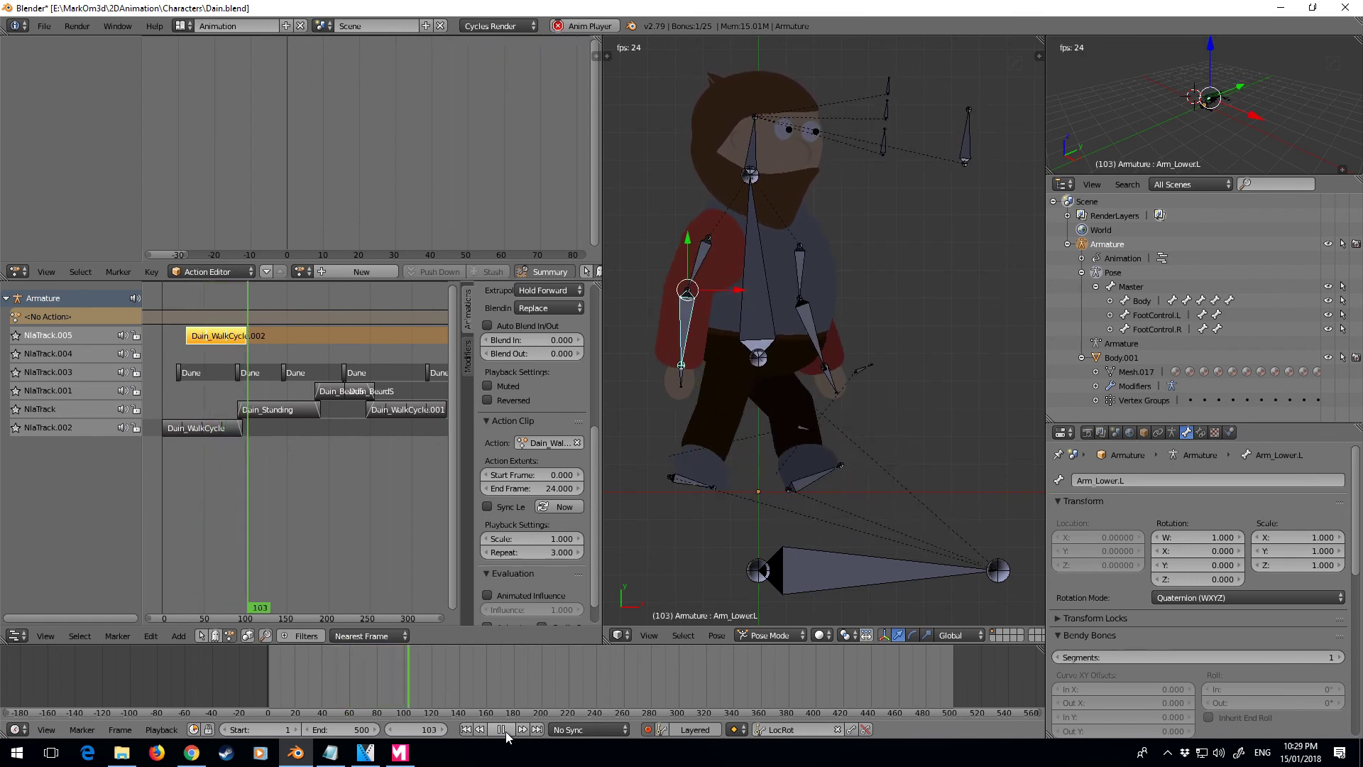
{"action": "left_click", "coordinate": [506, 732]}
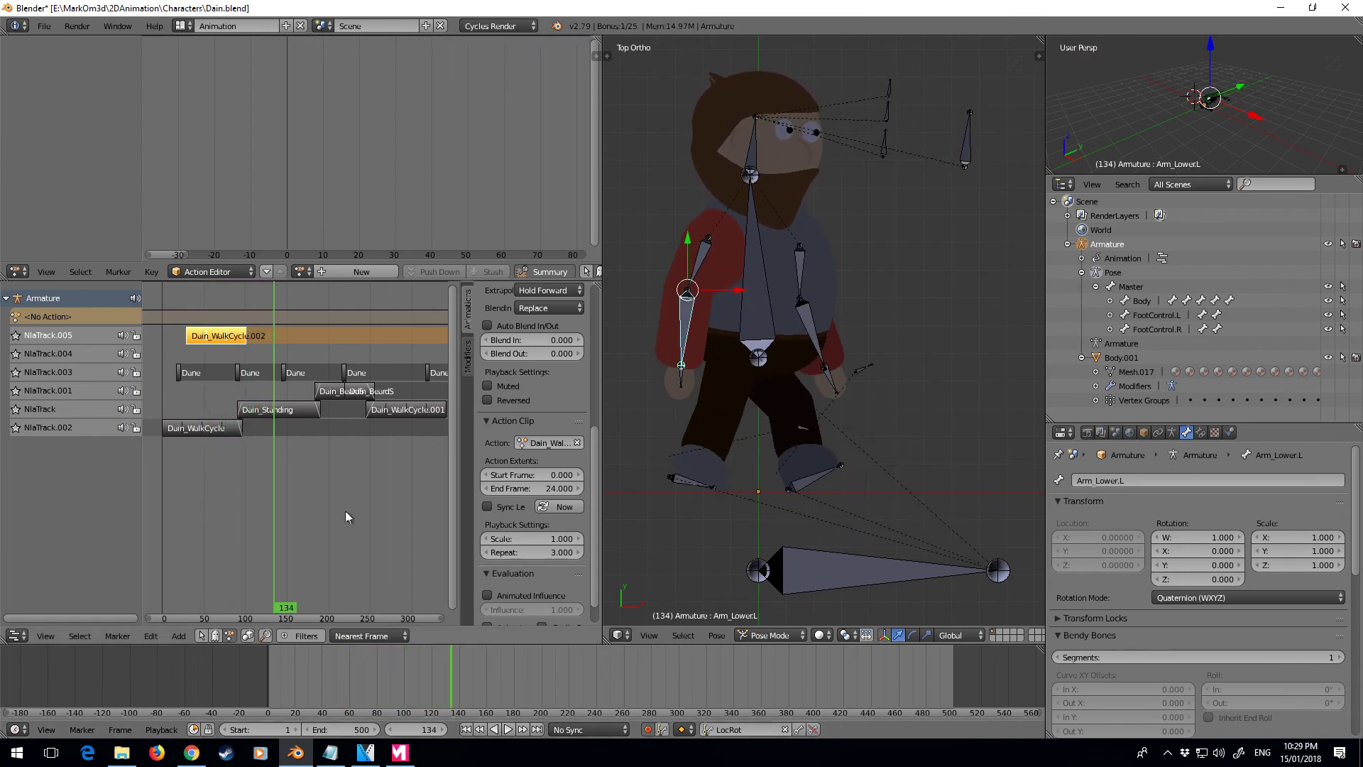
- Drop Dain_WalkCycle.002 onto NlaTrack.004, add a top track, and move Dain_WalkCycle to NlaTrack.001
{"action": "key", "text": "g"}
{"action": "left_click", "coordinate": [221, 350]}
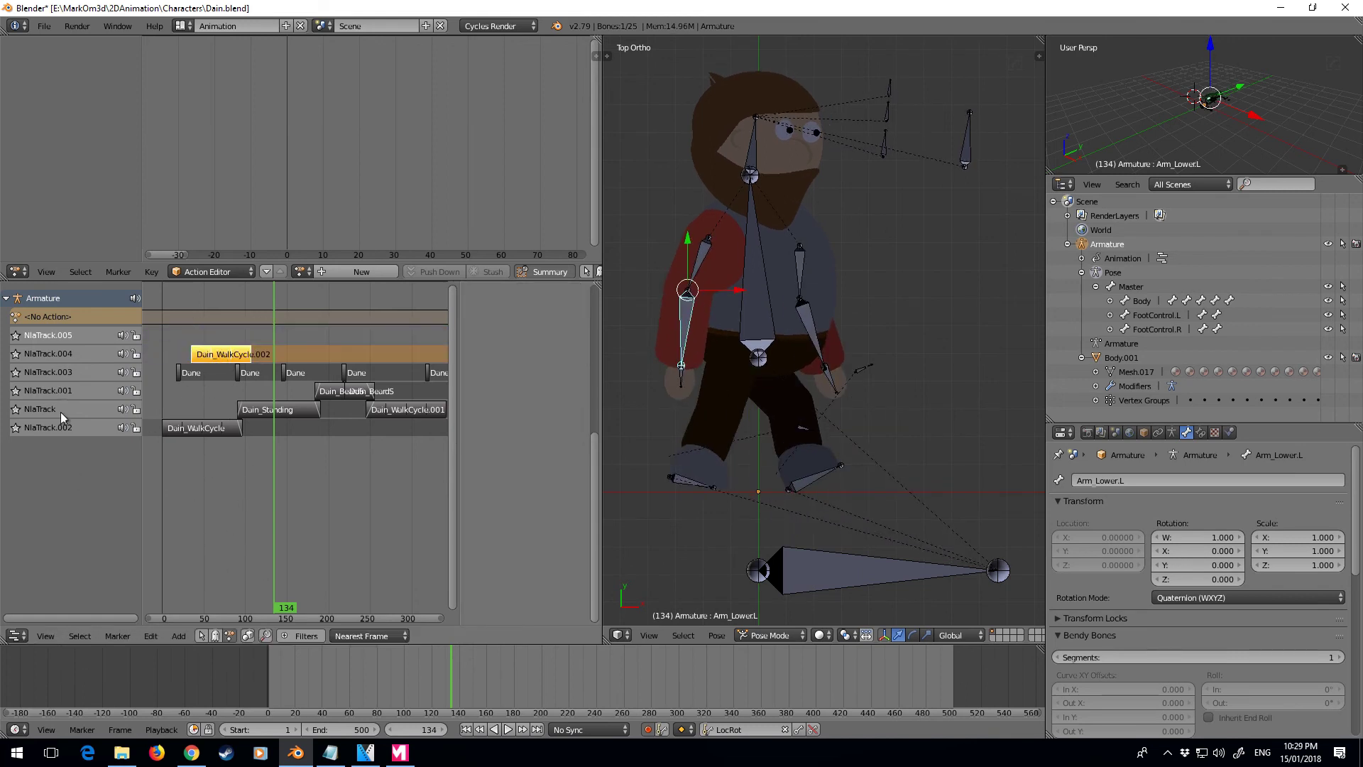
{"action": "key", "text": "shift+a"}
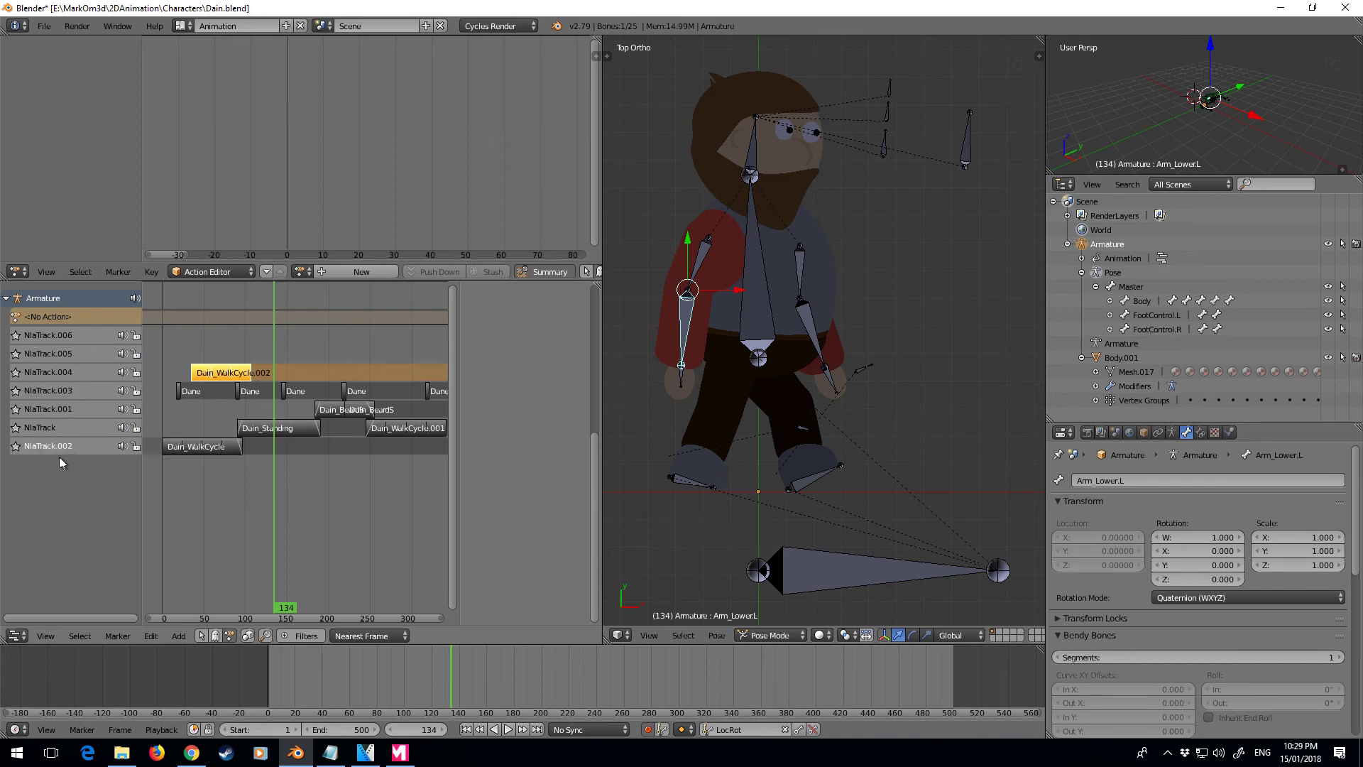
{"action": "right_click_drag", "start_coordinate": [197, 445], "coordinate": [245, 454]}
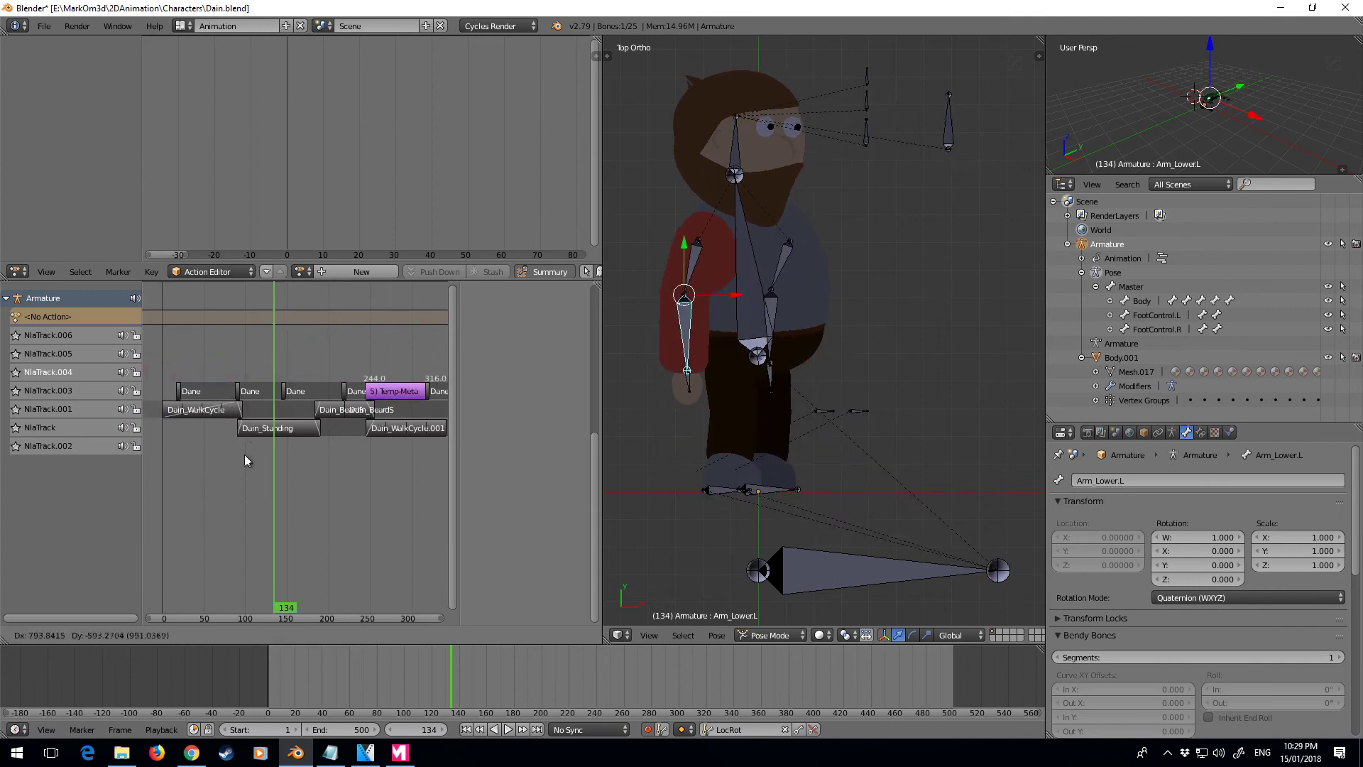
{"action": "right_click_drag", "start_coordinate": [208, 534], "coordinate": [233, 312]}
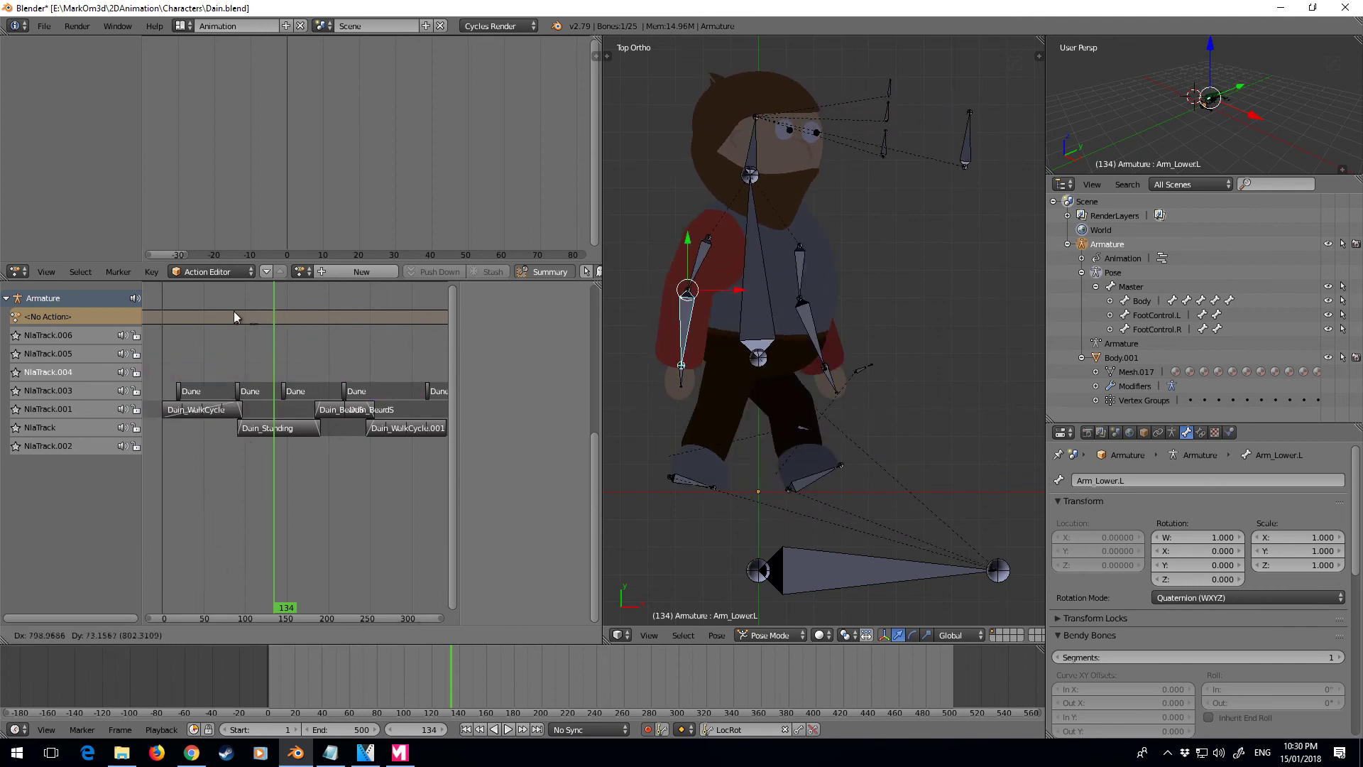
{"action": "left_click", "coordinate": [326, 368]}
- Move the Temp strip via NlaTrack.002 up to NlaTrack, then rewind to frame 0
{"action": "key", "text": "n"}
{"action": "middle_click_drag", "start_coordinate": [318, 578], "coordinate": [172, 545]}
{"action": "key", "text": "Home"}
{"action": "right_click_drag", "start_coordinate": [387, 376], "coordinate": [344, 463]}
{"action": "key", "text": "n"}
{"action": "right_click_drag", "start_coordinate": [216, 457], "coordinate": [203, 457]}
{"action": "scroll", "coordinate": [201, 459], "scroll_direction": "up", "scroll_amount": 4}
{"action": "scroll", "coordinate": [163, 459], "scroll_direction": "up", "scroll_amount": 3}
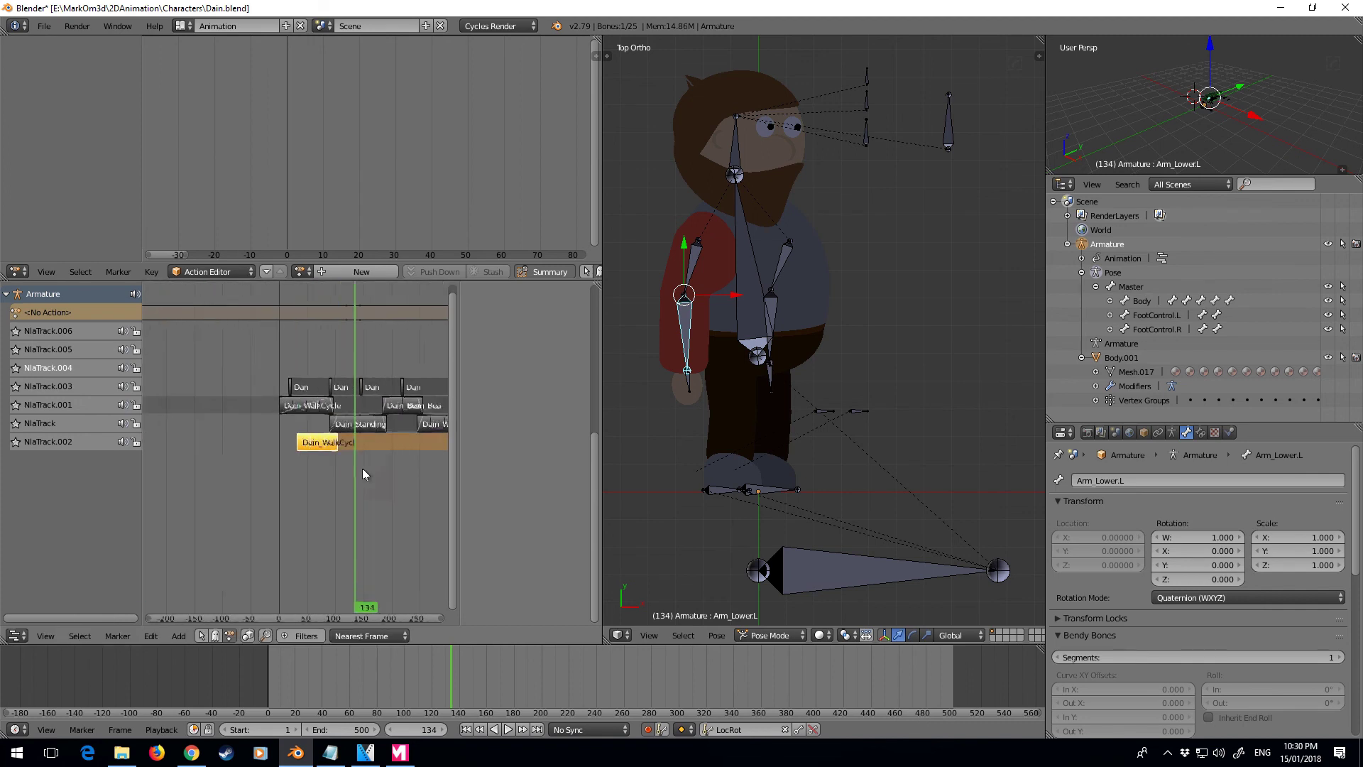
{"action": "right_click_drag", "start_coordinate": [337, 444], "coordinate": [320, 417]}
{"action": "left_click_drag", "start_coordinate": [279, 444], "coordinate": [267, 450]}
- Play the animation backward and forward to review it, then reset to frame 0
{"action": "left_click", "coordinate": [495, 729]}
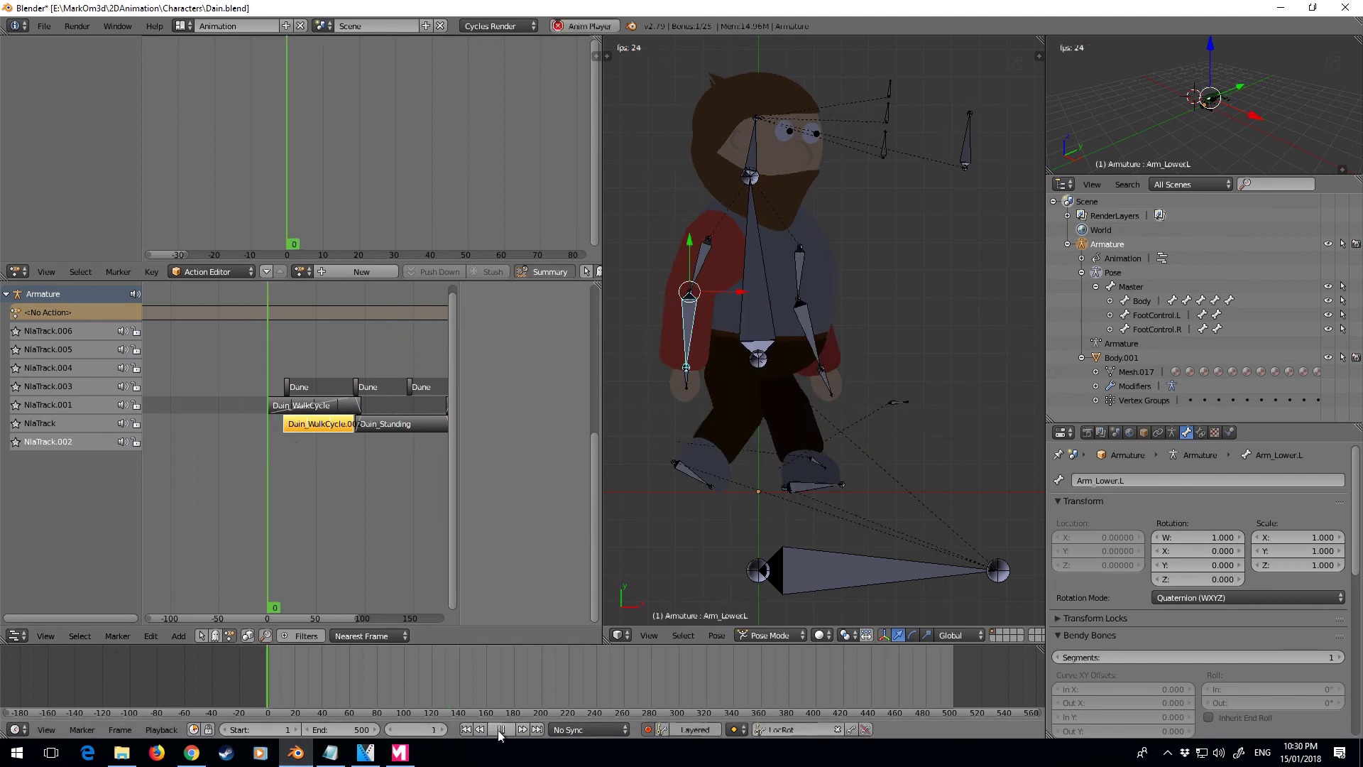
{"action": "left_click", "coordinate": [506, 730]}
{"action": "left_click", "coordinate": [508, 729]}
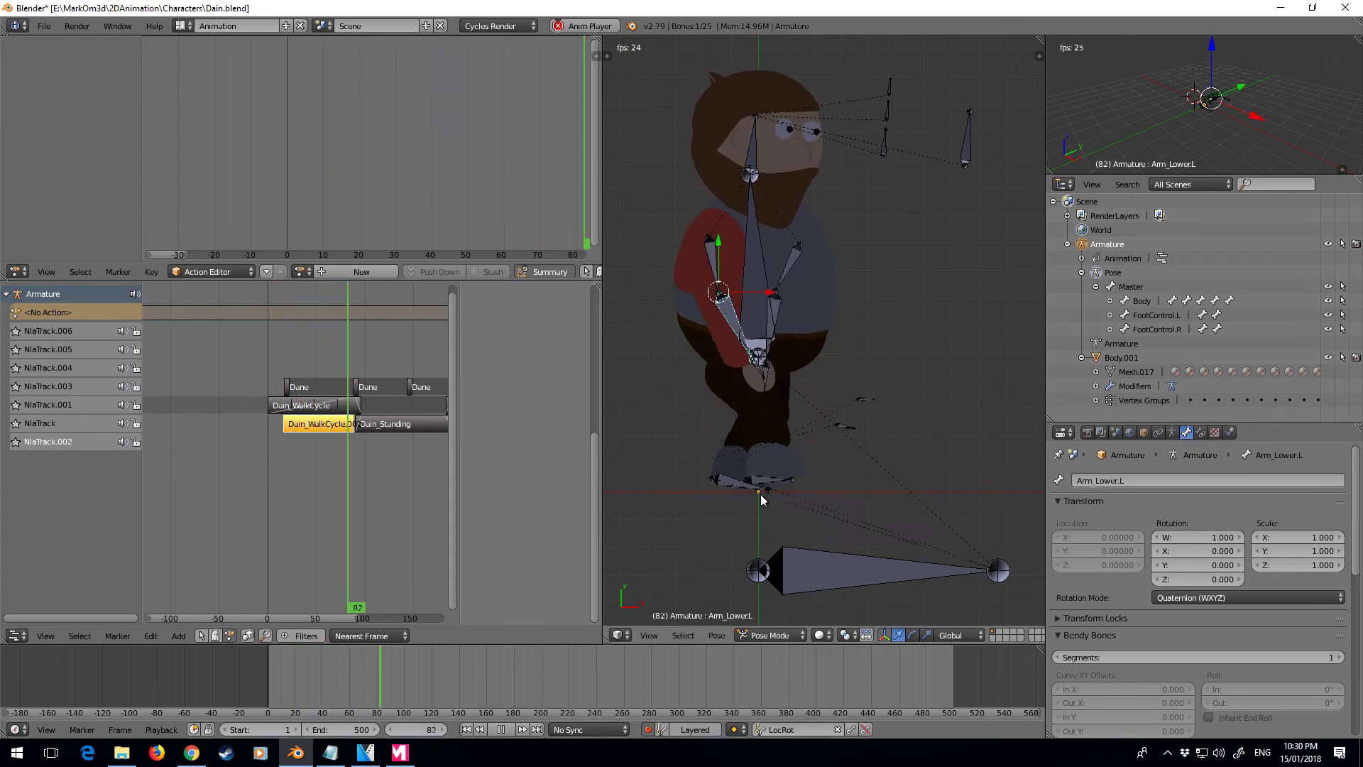
{"action": "left_click", "coordinate": [267, 459]}
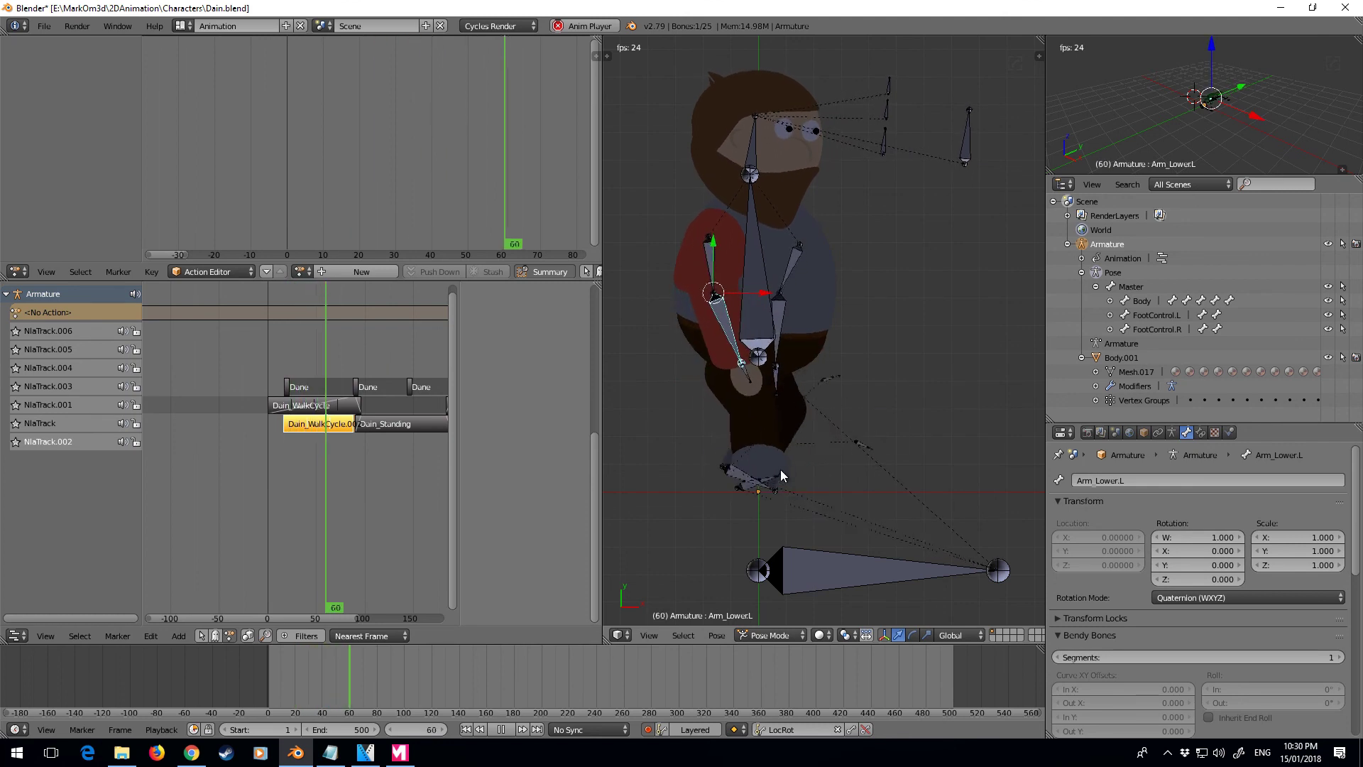
- Delete the offset Dain_WalkCycle strip and pan the NLA view to frames 0–250
{"action": "left_click", "coordinate": [312, 425]}
{"action": "key", "text": "x"}
{"action": "middle_click_drag", "start_coordinate": [328, 444], "coordinate": [222, 464]}
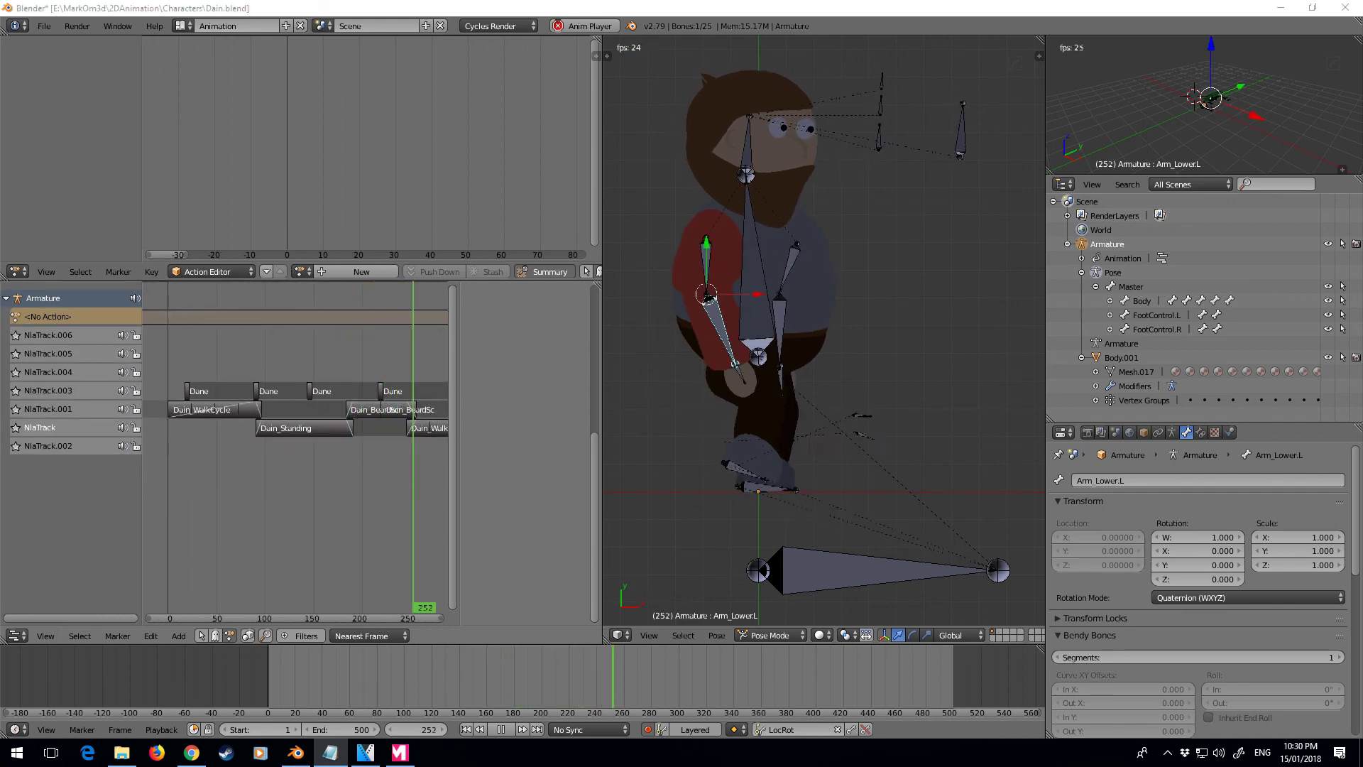
{"action": "scroll", "coordinate": [315, 484], "scroll_direction": "down", "scroll_amount": 2}
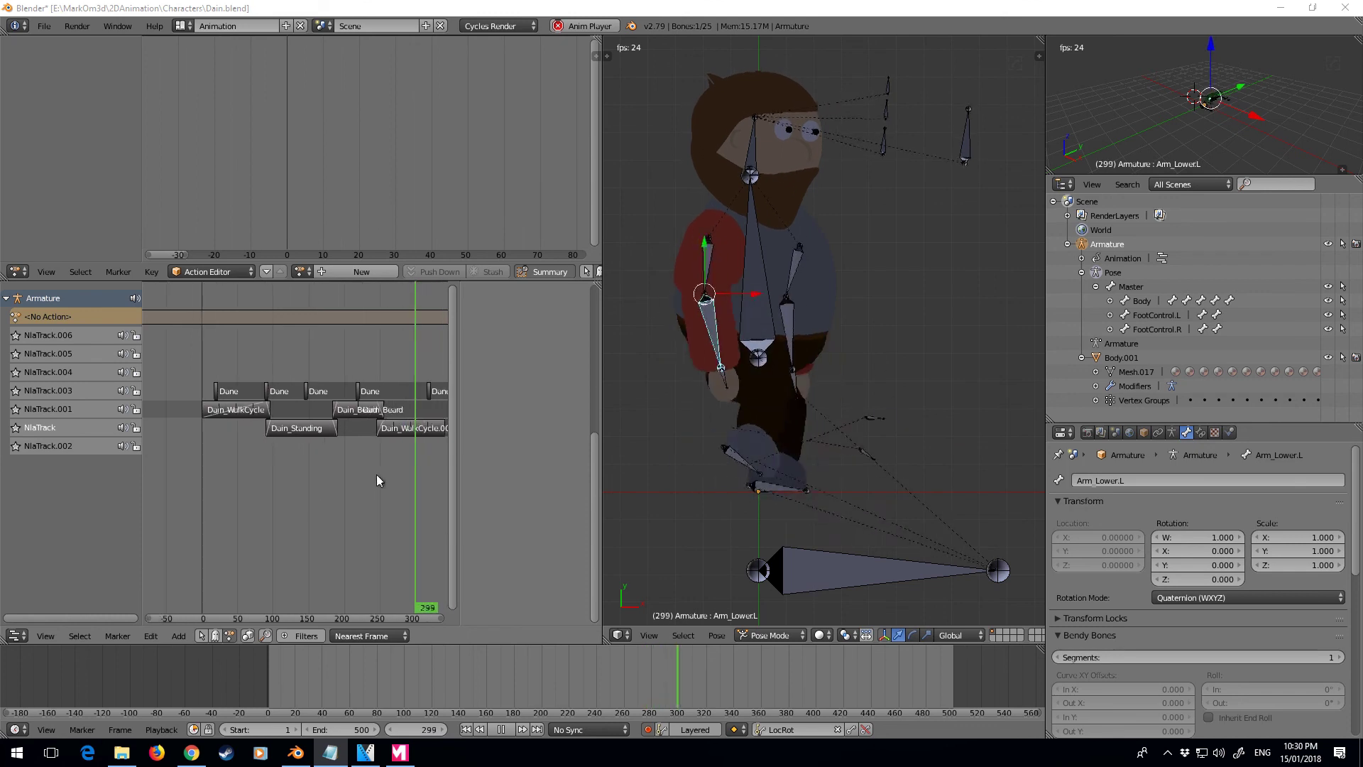
{"action": "scroll", "coordinate": [376, 474], "scroll_direction": "down", "scroll_amount": 3, "text": "ctrl"}
{"action": "scroll", "coordinate": [385, 496], "scroll_direction": "down", "scroll_amount": 1}
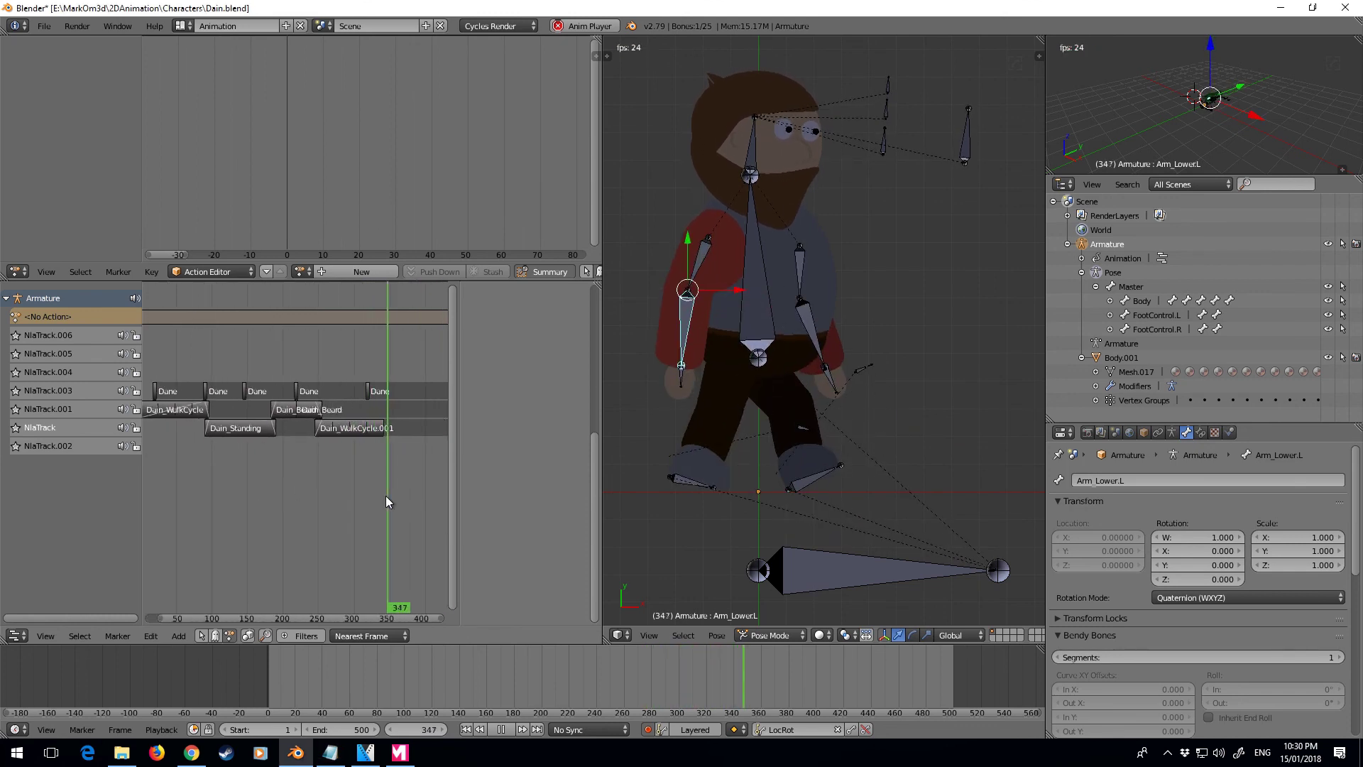